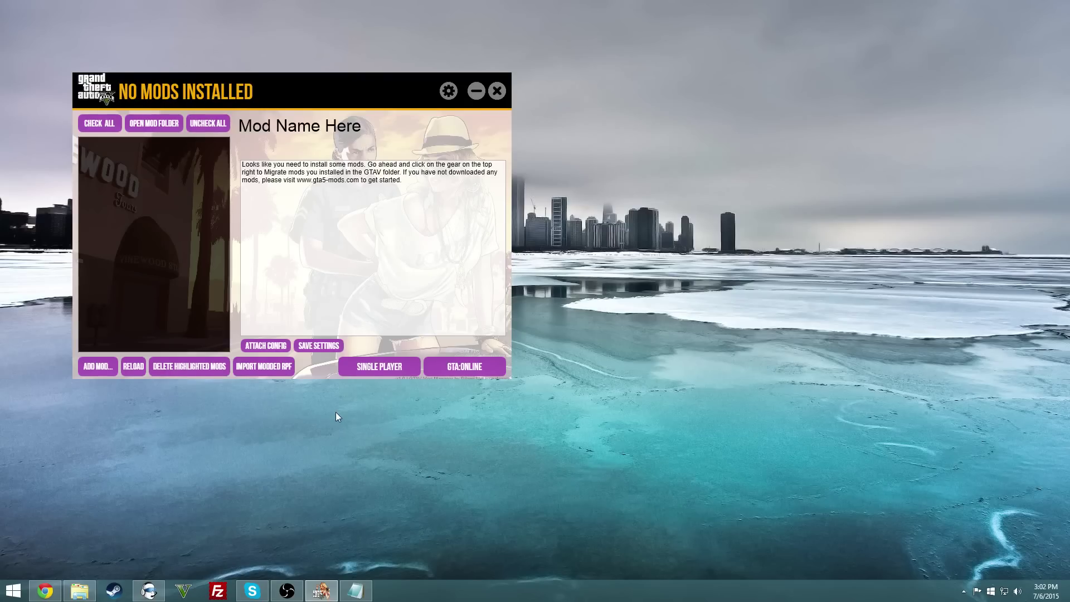
Enable Folder Mod Detection in the mod manager's options and return to the mod list
{"action": "left_click", "coordinate": [449, 96]}
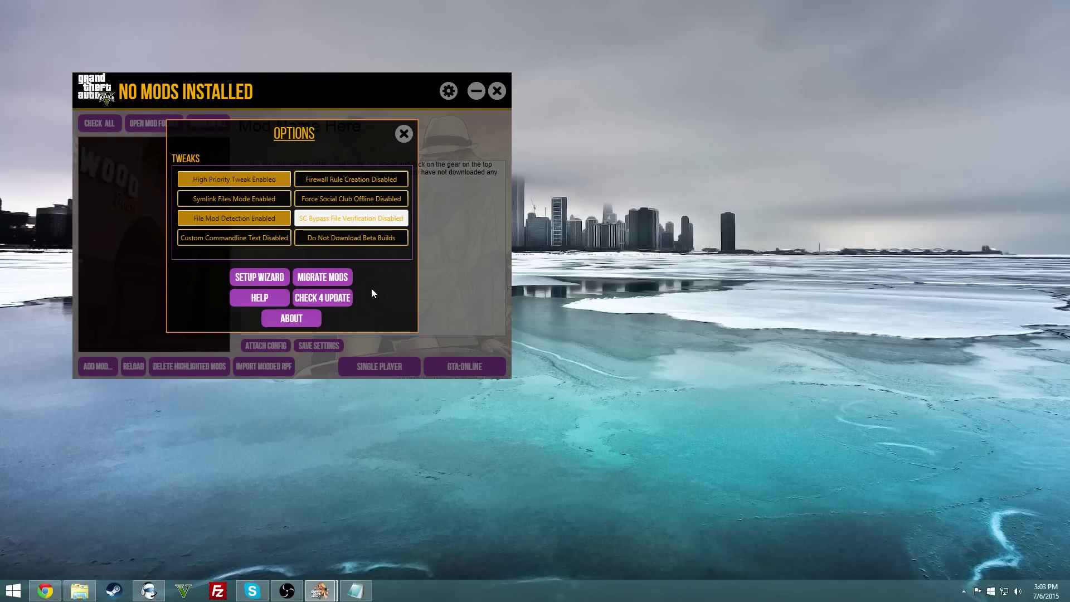
{"action": "left_click", "coordinate": [215, 222]}
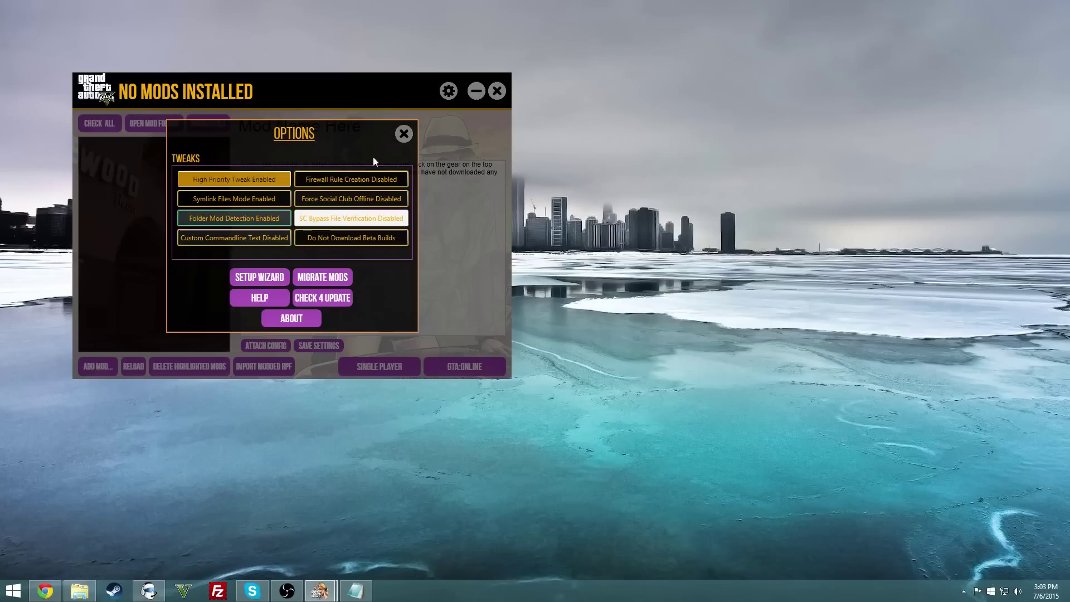
{"action": "left_click", "coordinate": [404, 133]}
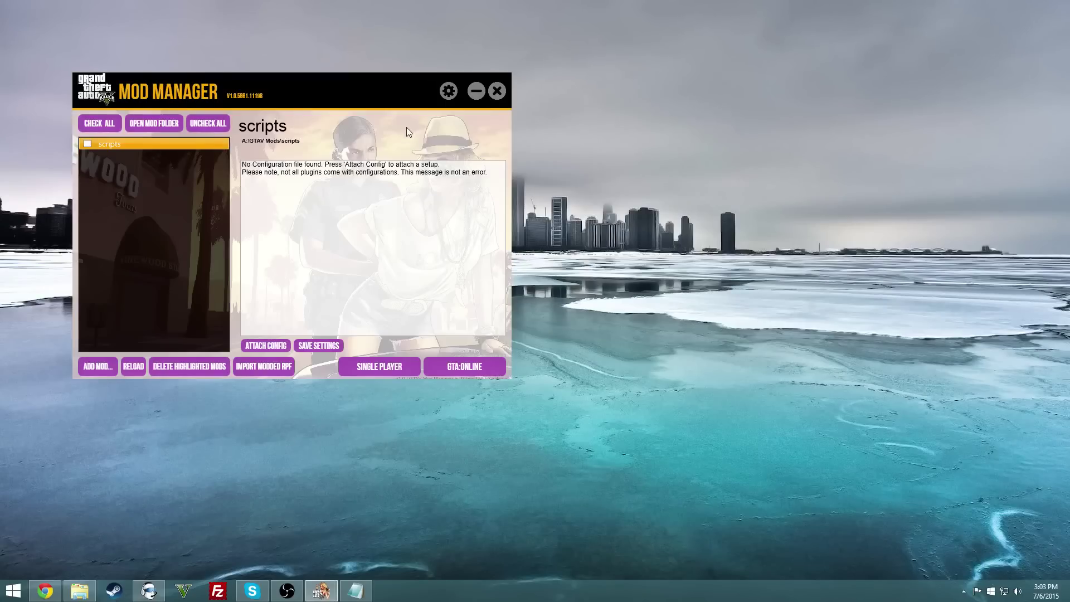
Open the mod folder from the mod manager and delete the scripts folder from GTAV Mods
{"action": "left_click", "coordinate": [170, 126]}
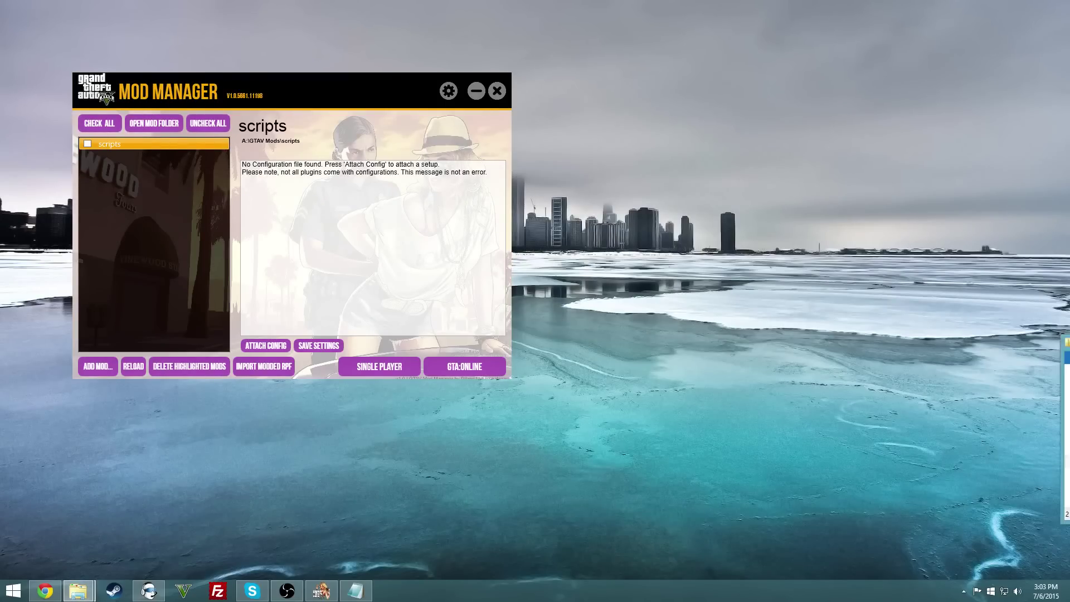
{"action": "left_click", "coordinate": [464, 232]}
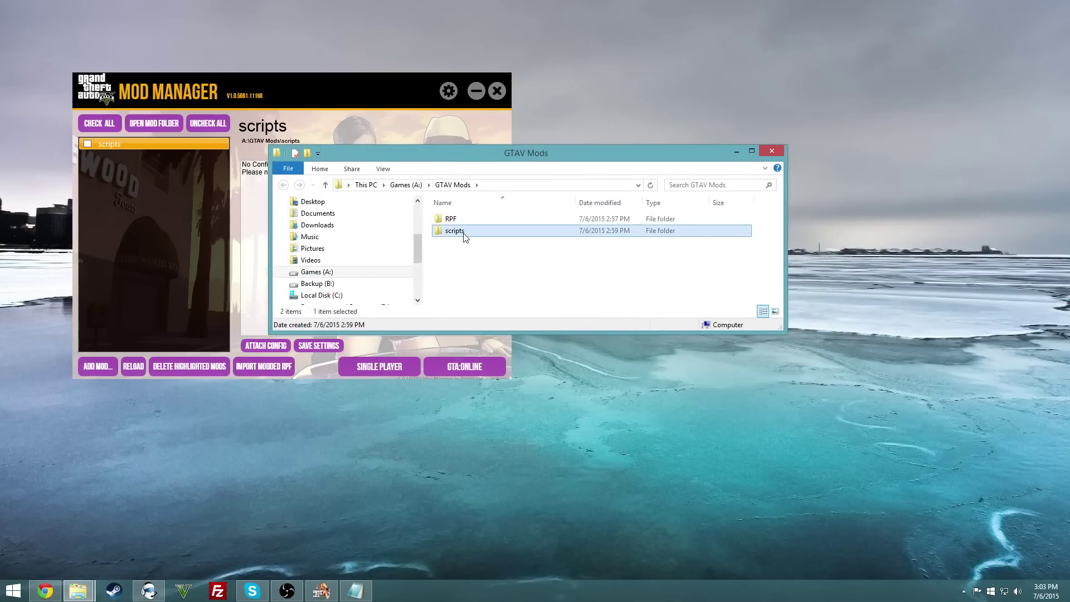
{"action": "key", "text": "Delete"}
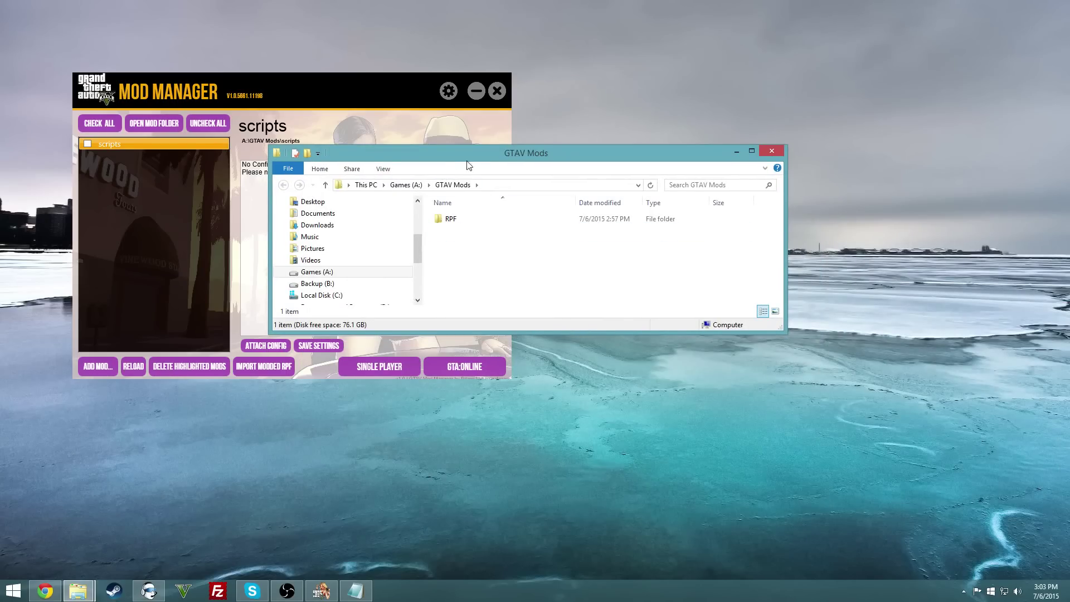
{"action": "left_click_drag", "start_coordinate": [472, 155], "coordinate": [441, 128]}
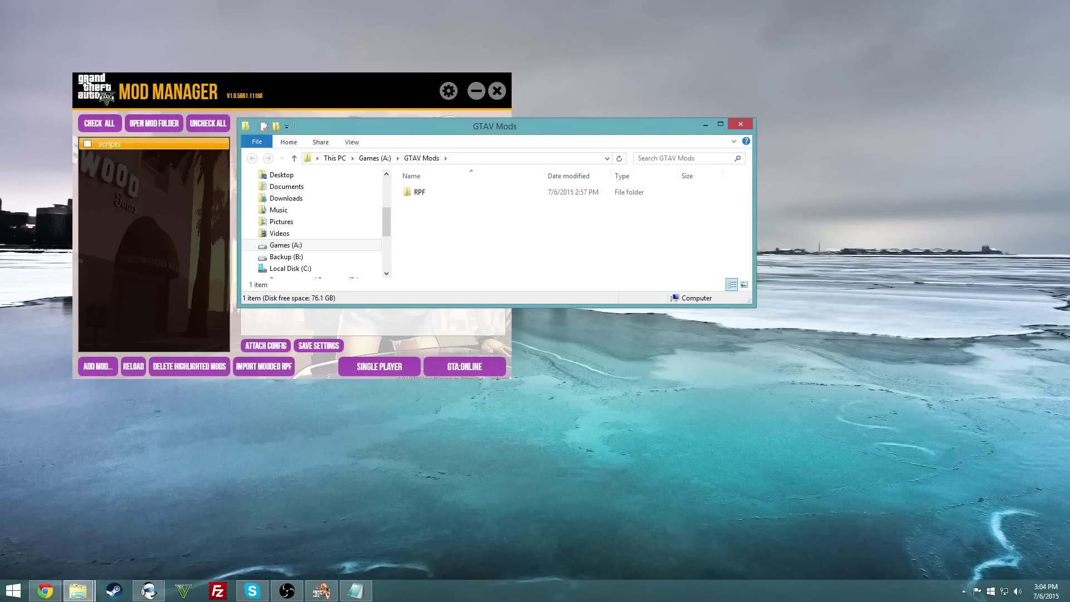
Switch to Chrome and sort the GTA 5 modding tools on gta5-mods.com by Highest Rated
{"action": "left_click", "coordinate": [44, 591]}
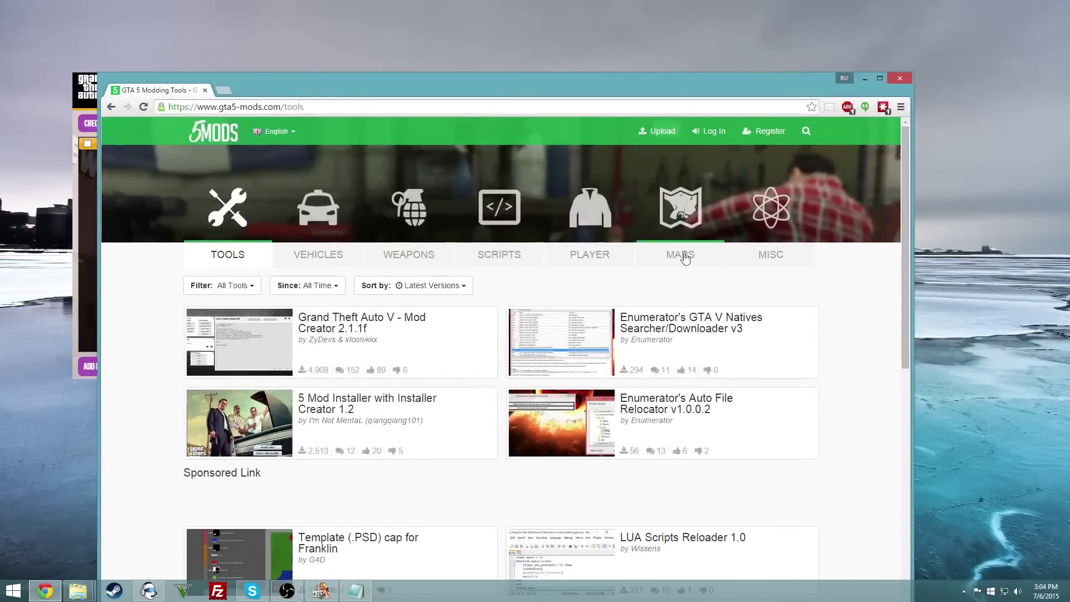
{"action": "left_click", "coordinate": [424, 287]}
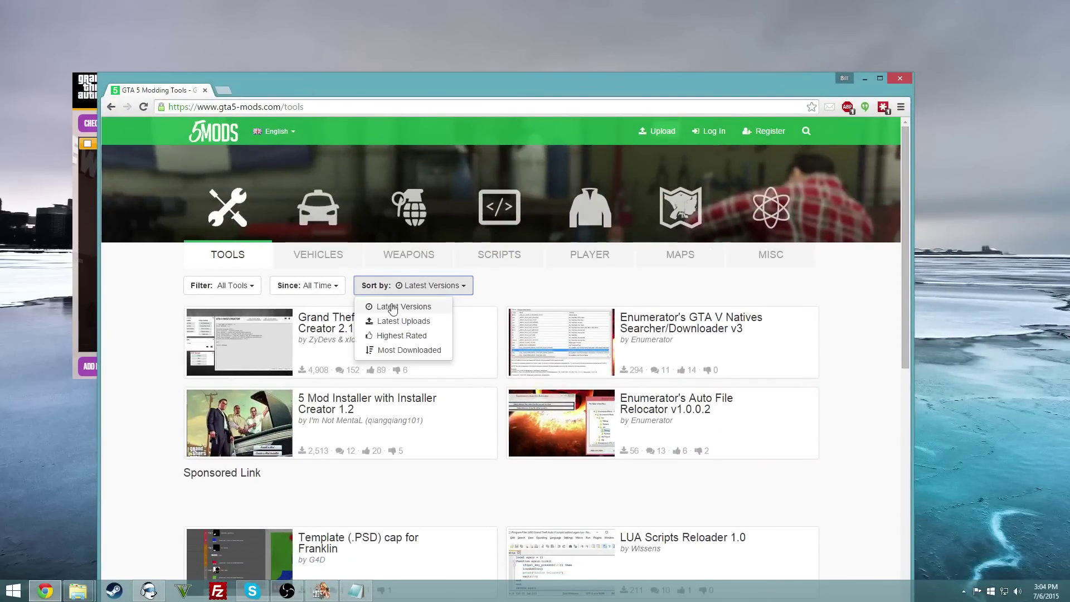
{"action": "left_click", "coordinate": [397, 336]}
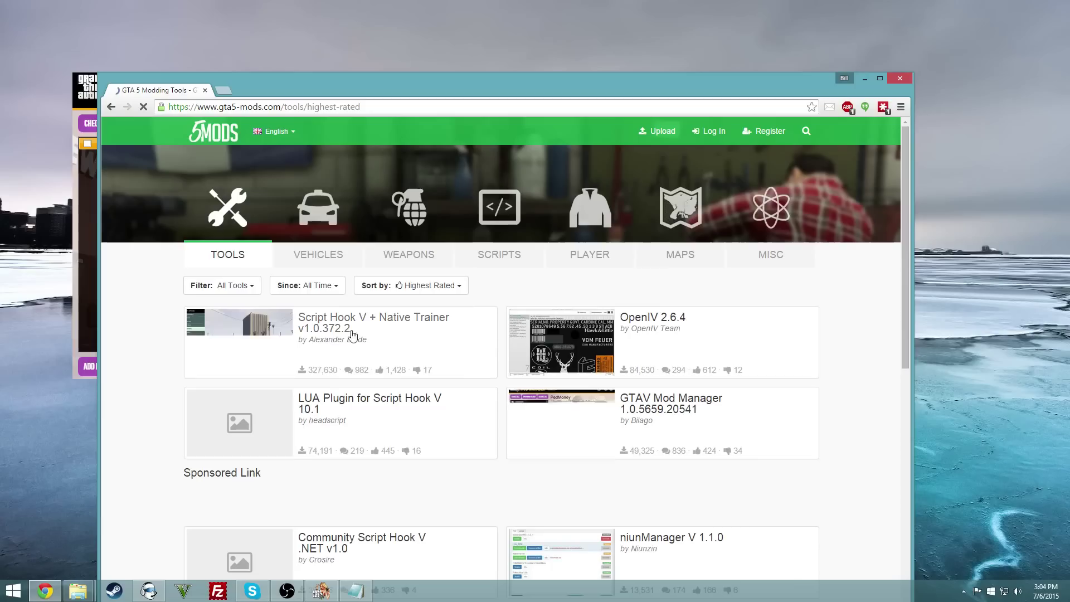
Open the Script Hook V + Native Trainer mod and download version v1.0.372.2a from its developer site
{"action": "left_click", "coordinate": [352, 333]}
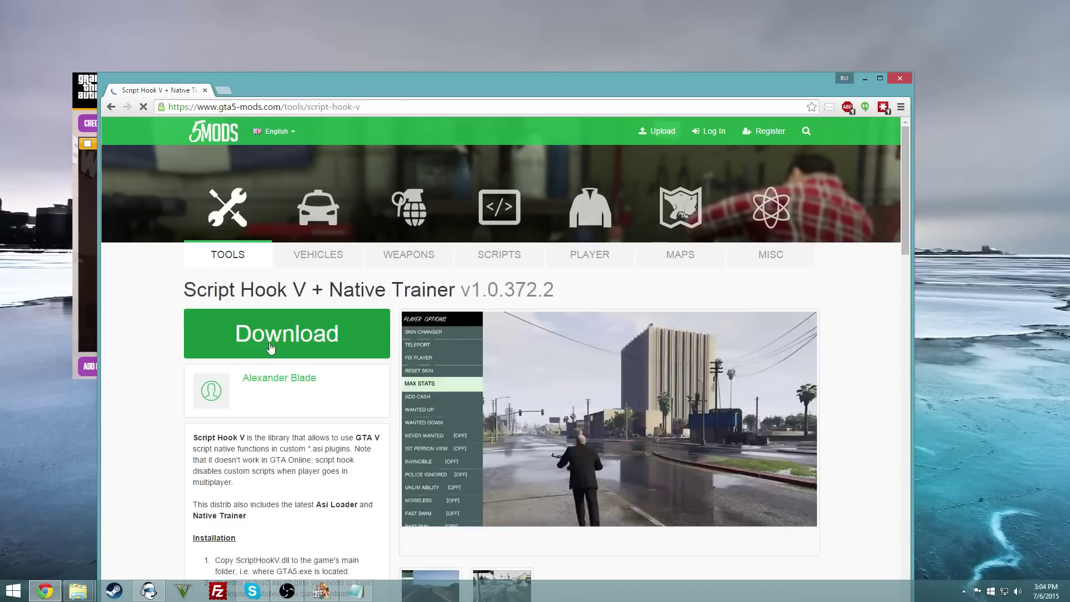
{"action": "left_click", "coordinate": [270, 346]}
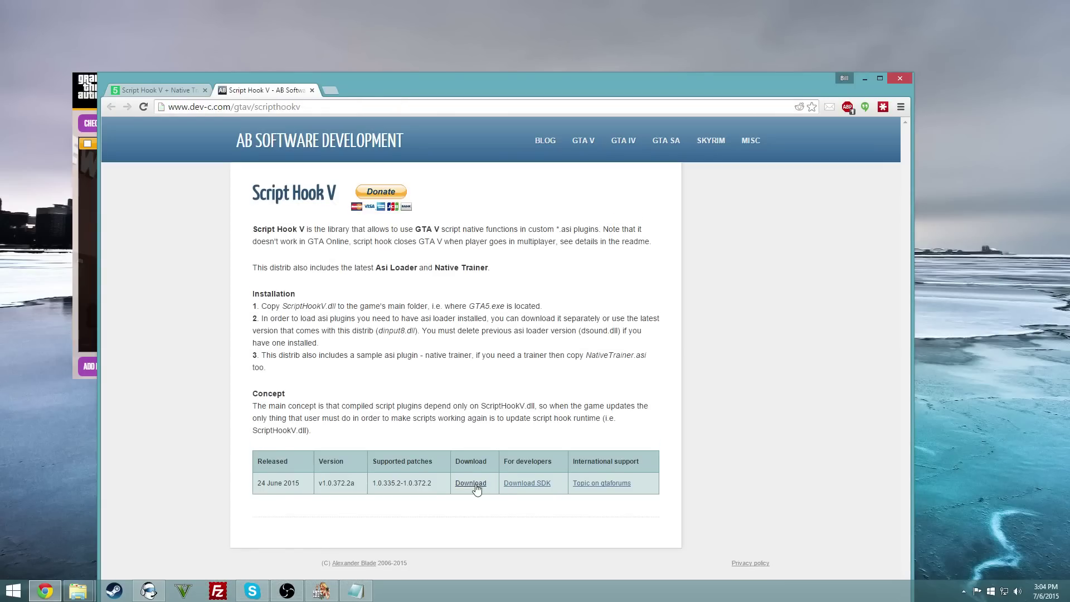
{"action": "left_click", "coordinate": [475, 483]}
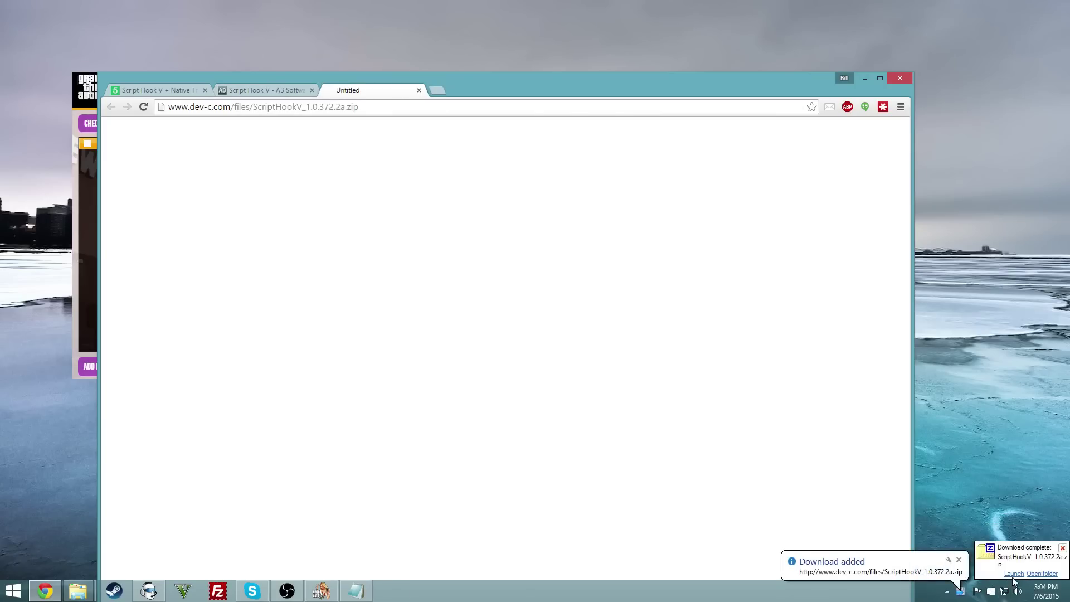
Minimize the browser and open the bin folder of the ScriptHookV_1.0.372.2a.zip archive beside the GTAV Mods window
{"action": "left_click", "coordinate": [863, 79]}
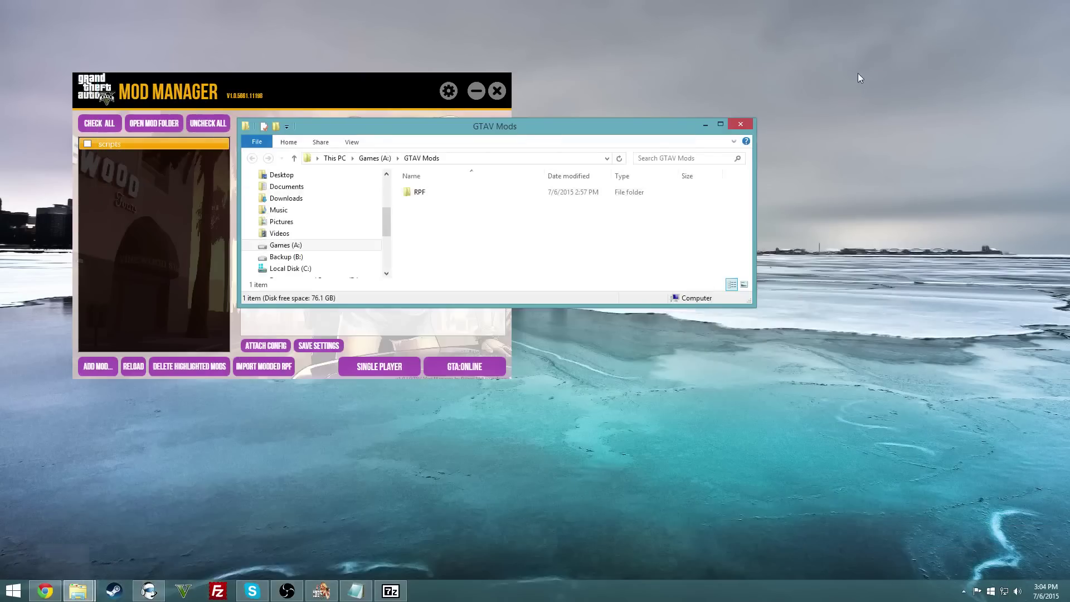
{"action": "left_click_drag", "start_coordinate": [815, 100], "coordinate": [897, 68]}
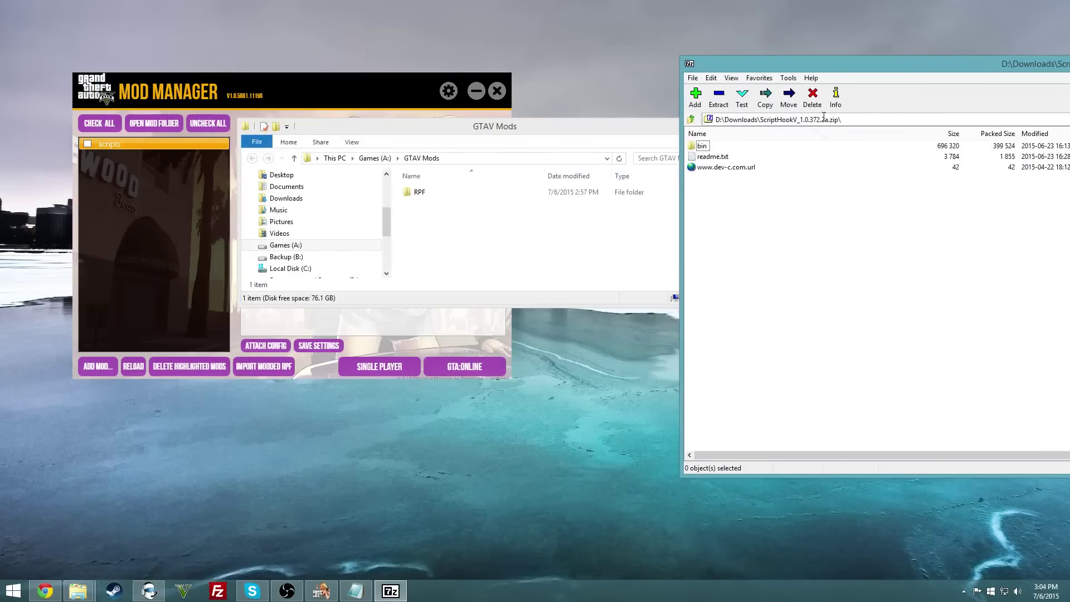
{"action": "double_click", "coordinate": [702, 146]}
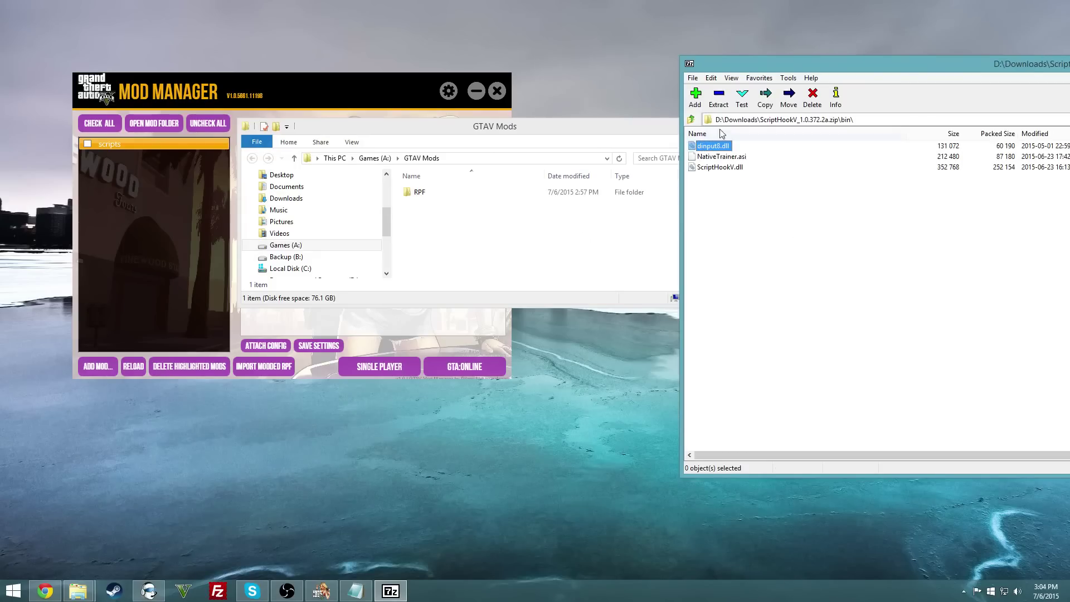
Create a new folder named Scripthook inside GTAV Mods
{"action": "right_click", "coordinate": [424, 217]}
{"action": "mouse_move", "coordinate": [462, 349]}
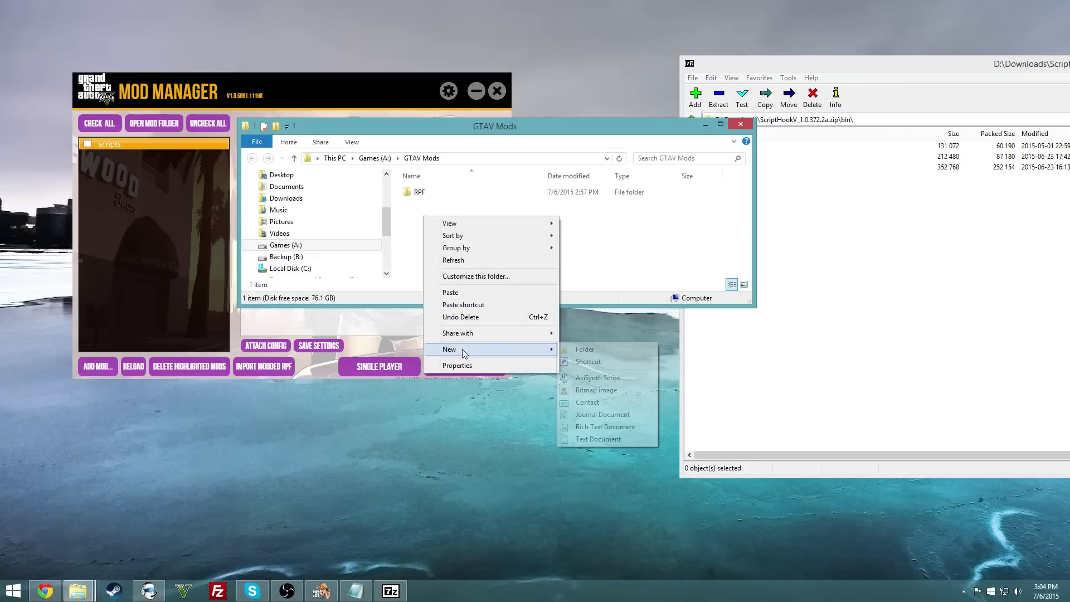
{"action": "left_click", "coordinate": [579, 350]}
{"action": "type", "text": "Scripthook"}
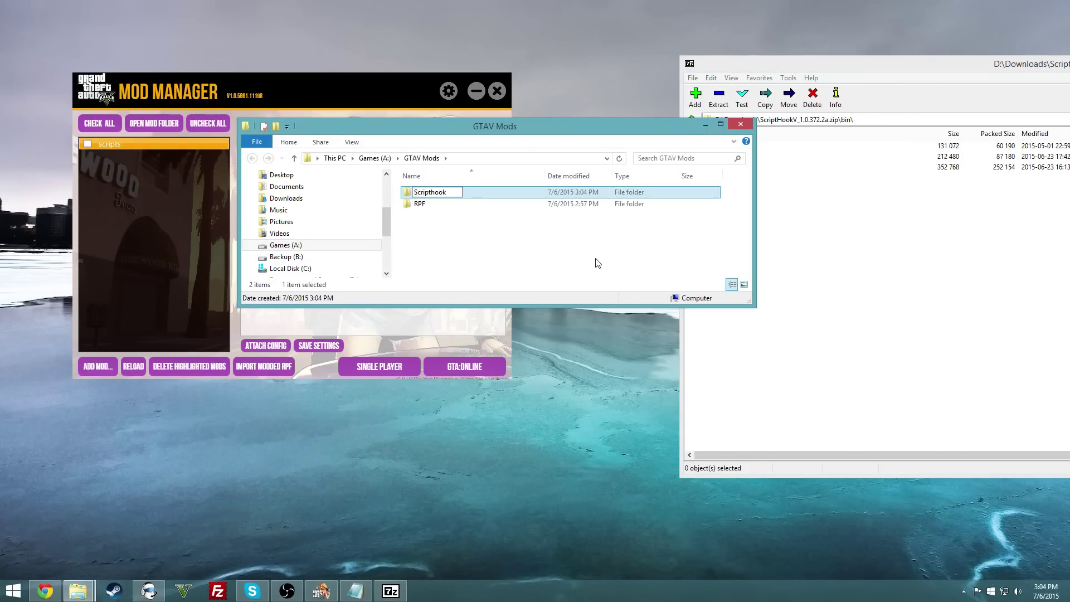
{"action": "key", "text": "Return"}
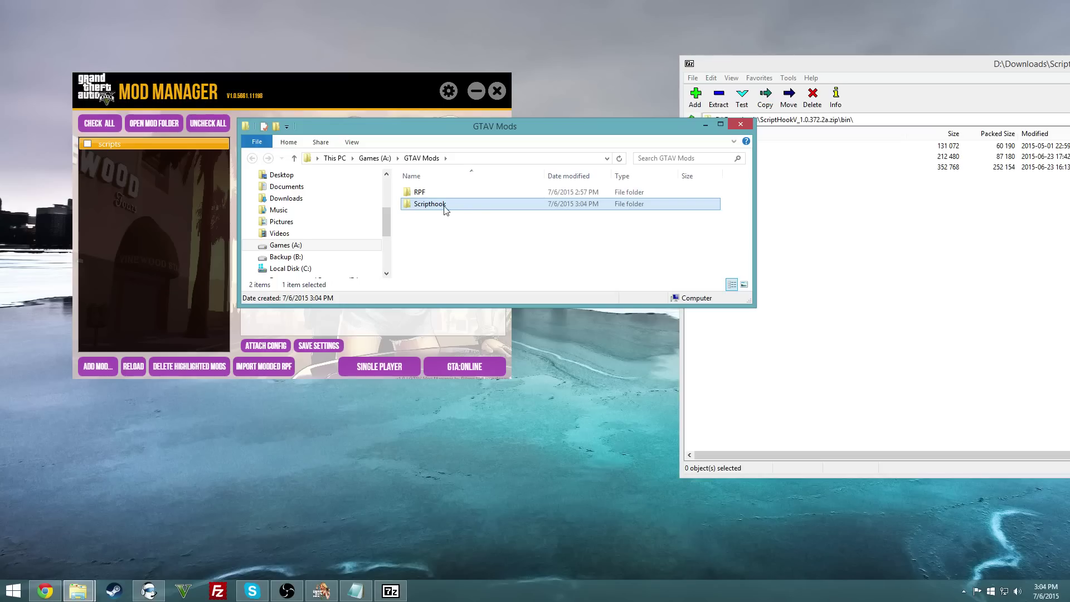
Copy dinput8.dll and ScriptHookV.dll from the archive into the Scripthook folder and reload the mod manager's list
{"action": "double_click", "coordinate": [437, 205]}
{"action": "left_click", "coordinate": [802, 258]}
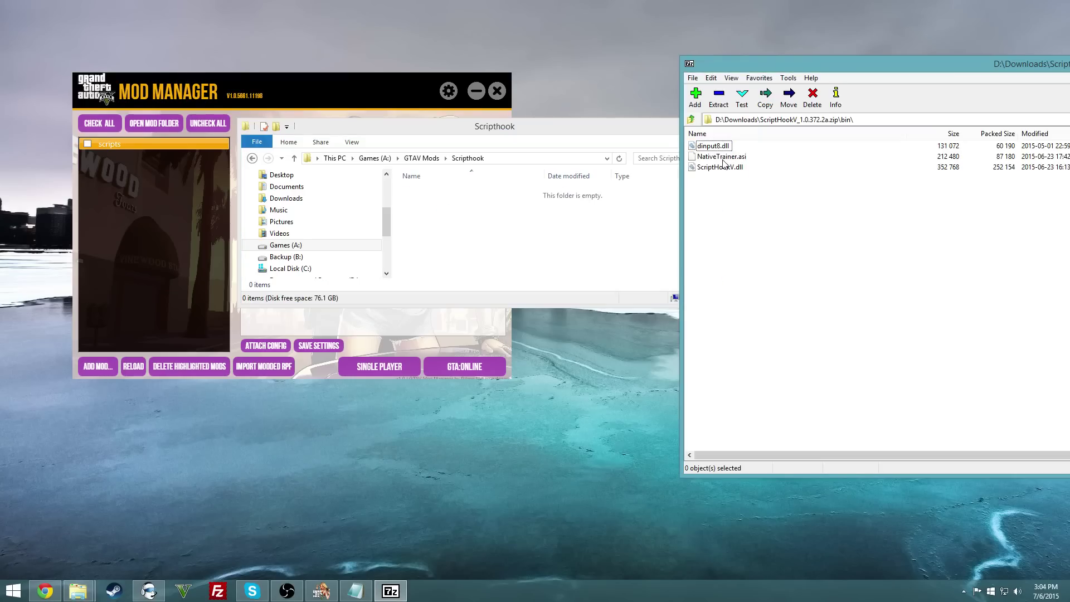
{"action": "left_click", "coordinate": [722, 148]}
{"action": "left_click", "coordinate": [727, 170], "text": "ctrl"}
{"action": "left_click_drag", "start_coordinate": [714, 148], "coordinate": [552, 207]}
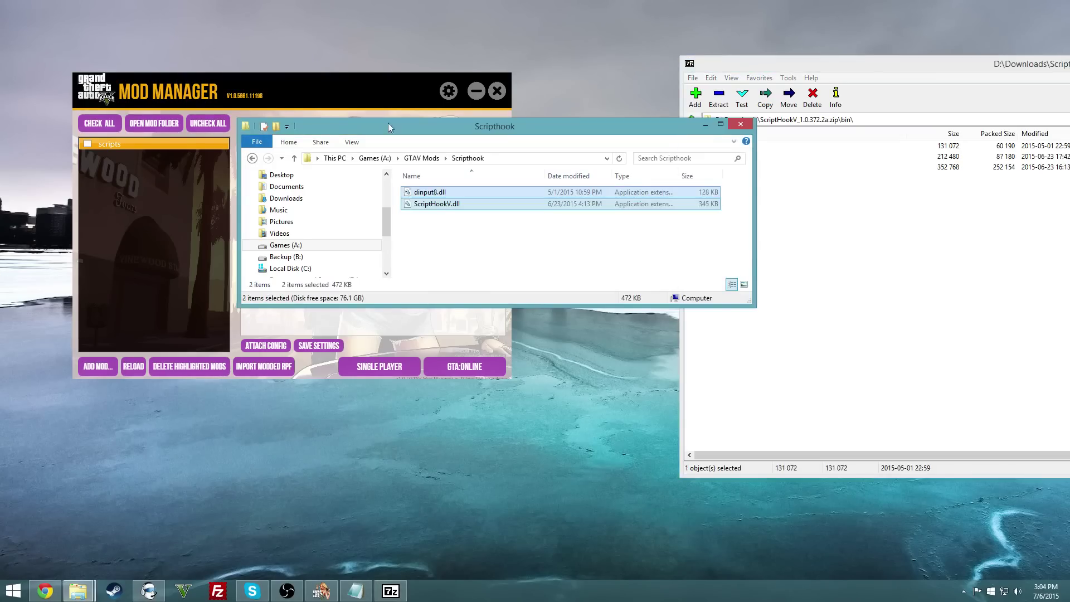
{"action": "left_click", "coordinate": [388, 108]}
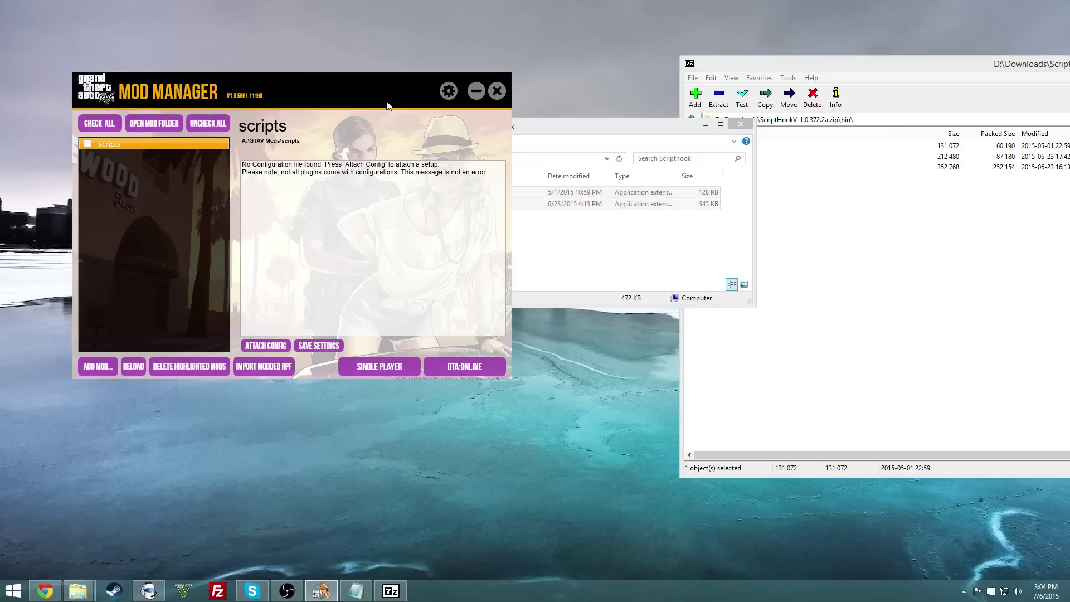
{"action": "left_click", "coordinate": [135, 367]}
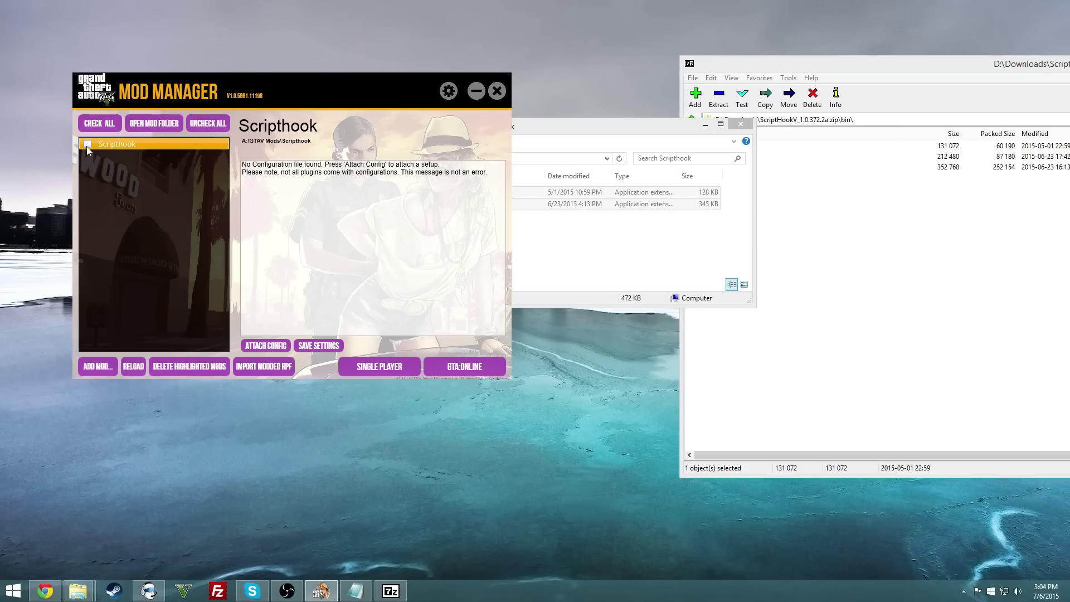
Go back to the GTAV Mods folder and create a new folder named NativeTrainer
{"action": "left_click", "coordinate": [533, 134]}
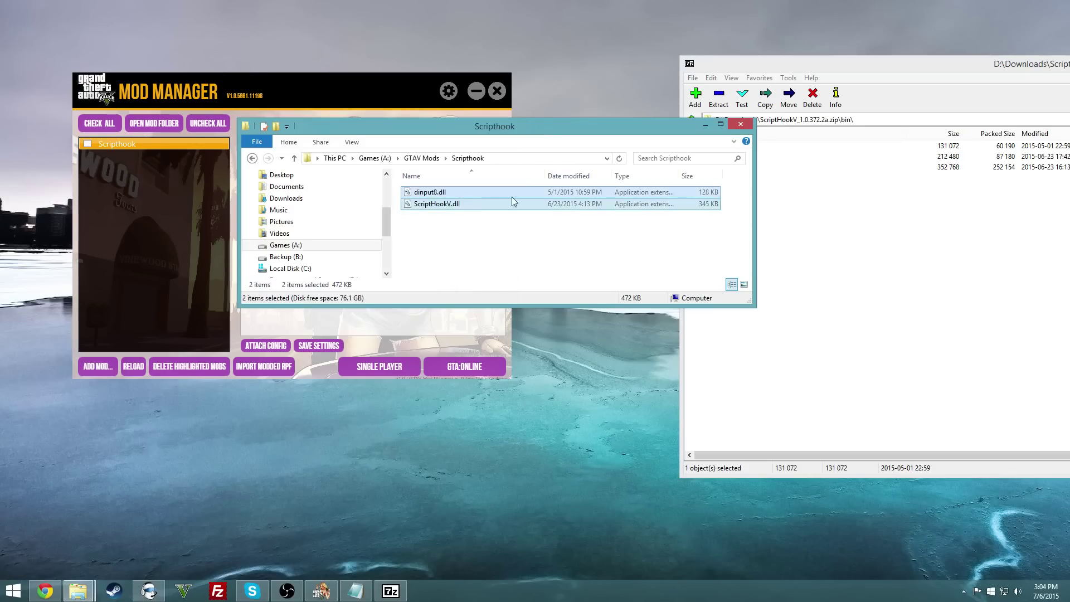
{"action": "left_click", "coordinate": [421, 157]}
{"action": "left_click", "coordinate": [809, 219]}
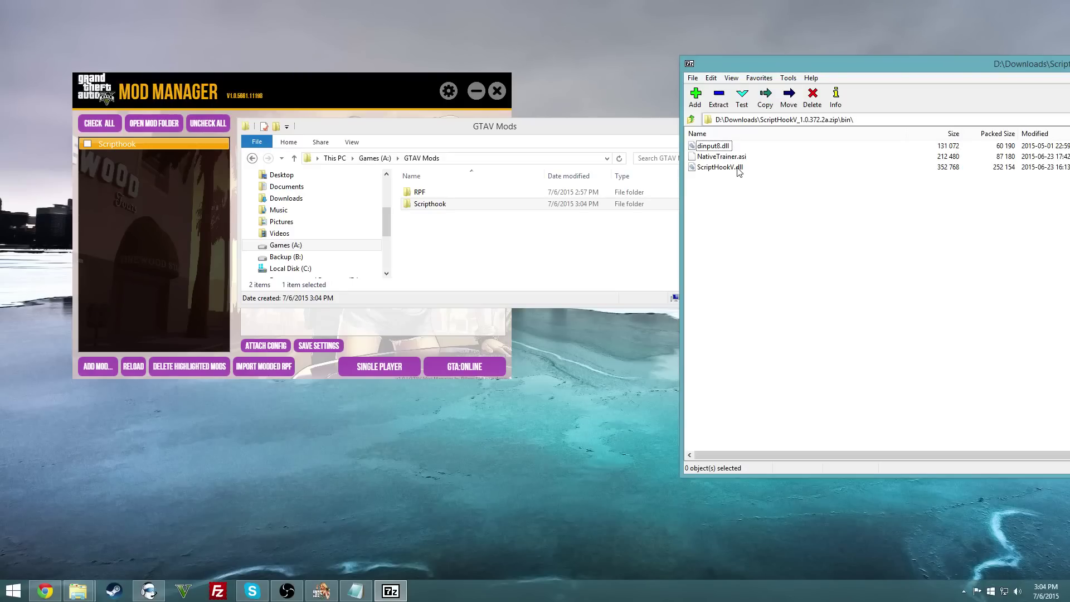
{"action": "right_click", "coordinate": [480, 225]}
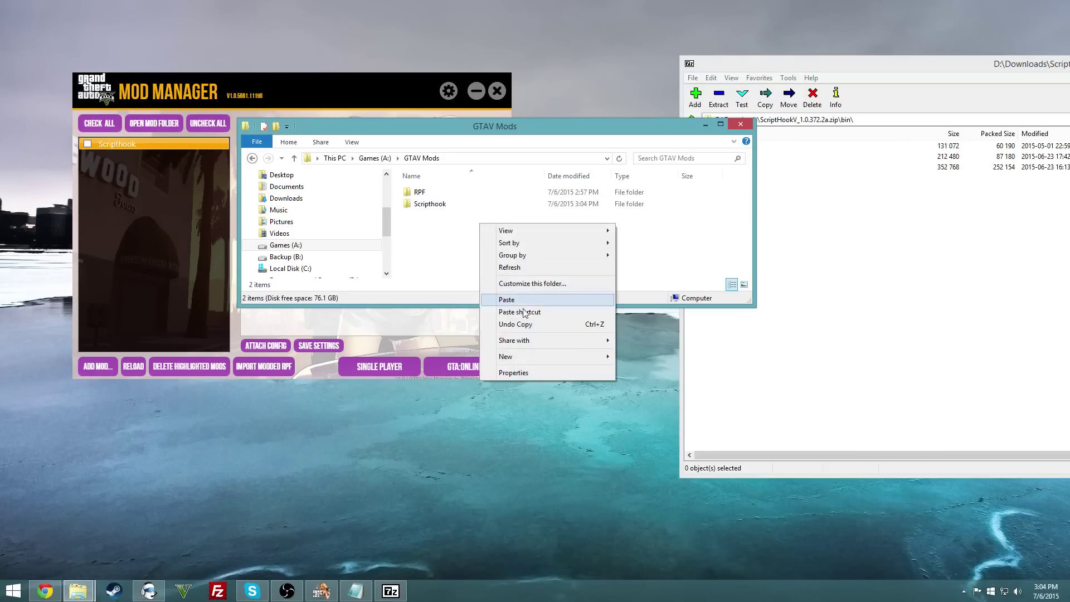
{"action": "mouse_move", "coordinate": [515, 357]}
{"action": "left_click", "coordinate": [640, 359]}
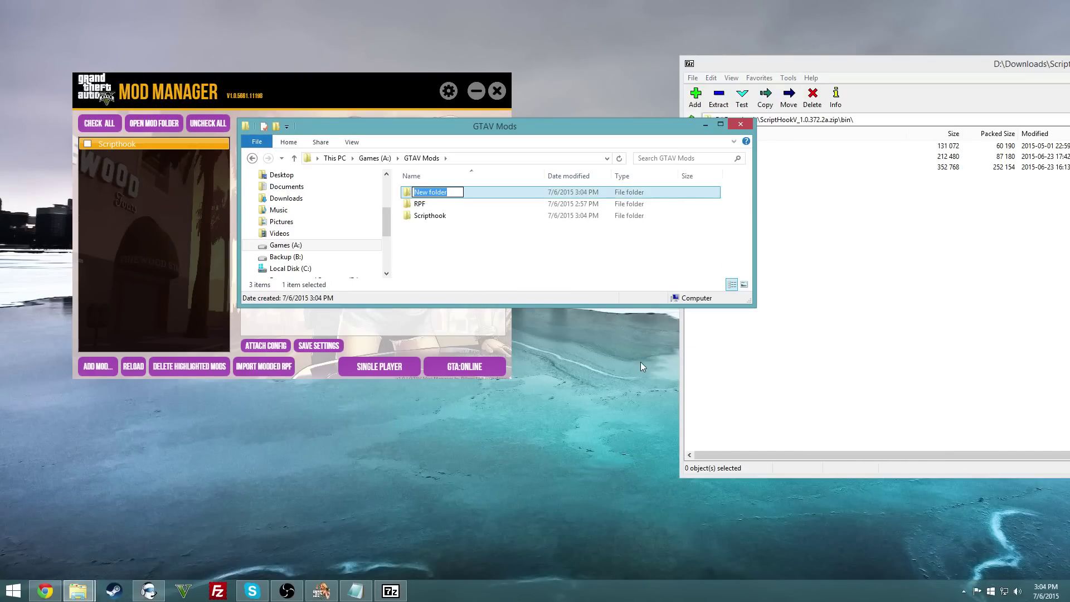
{"action": "type", "text": "NativeTrainer"}
{"action": "key", "text": "Return"}
Copy NativeTrainer.asi from the archive into the NativeTrainer folder
{"action": "key", "text": "Return"}
{"action": "left_click", "coordinate": [906, 254]}
{"action": "left_click_drag", "start_coordinate": [721, 156], "coordinate": [516, 235]}
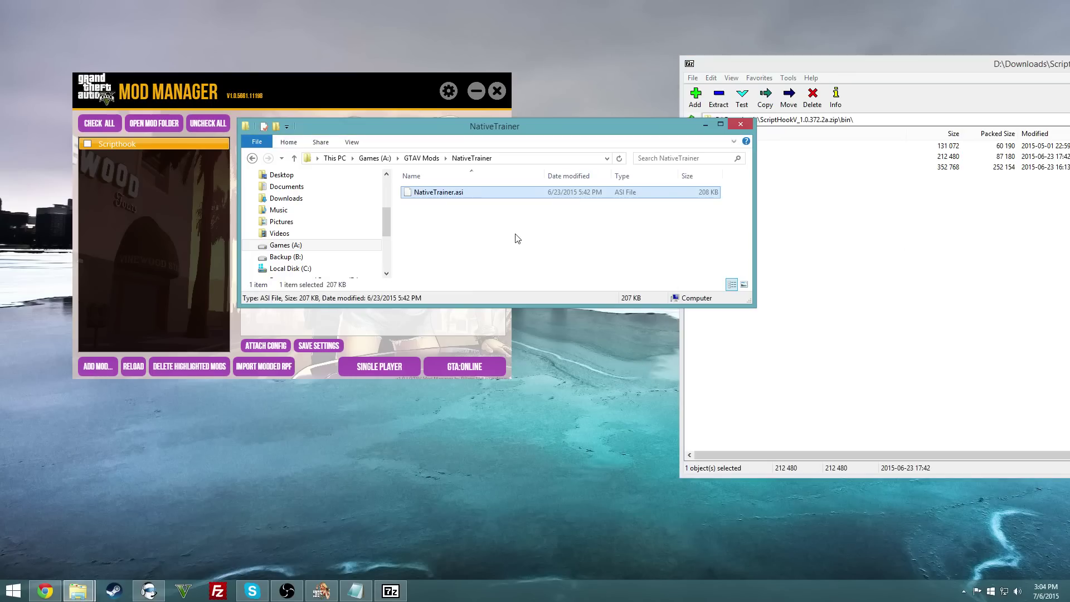
Return to the mod manager and view the Scripthook and NativeTrainer entries in the mod list
{"action": "left_click", "coordinate": [177, 330]}
{"action": "left_click", "coordinate": [142, 156]}
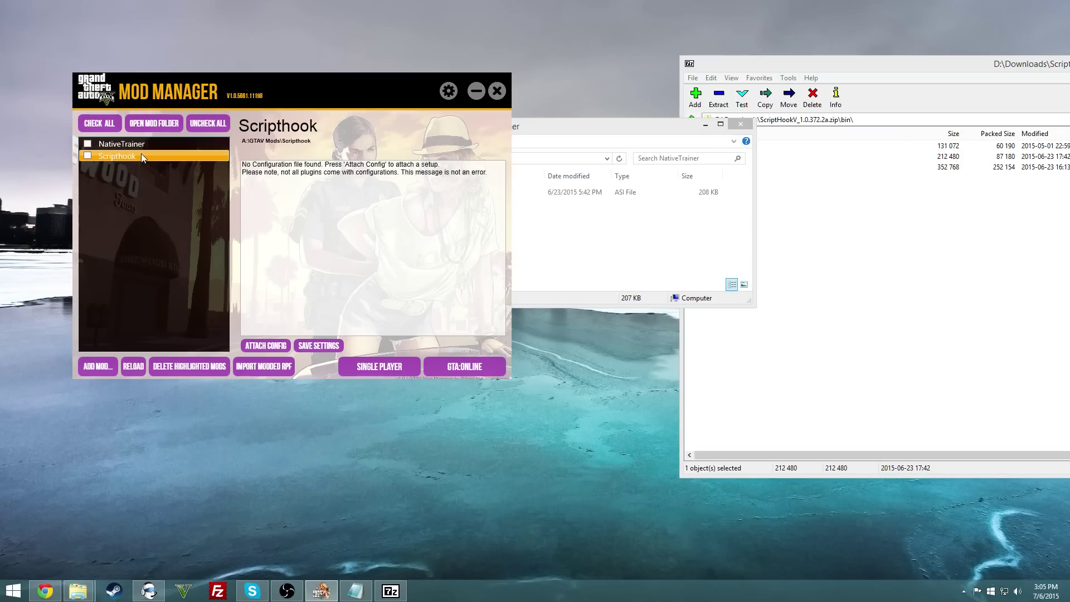
{"action": "left_click", "coordinate": [140, 144]}
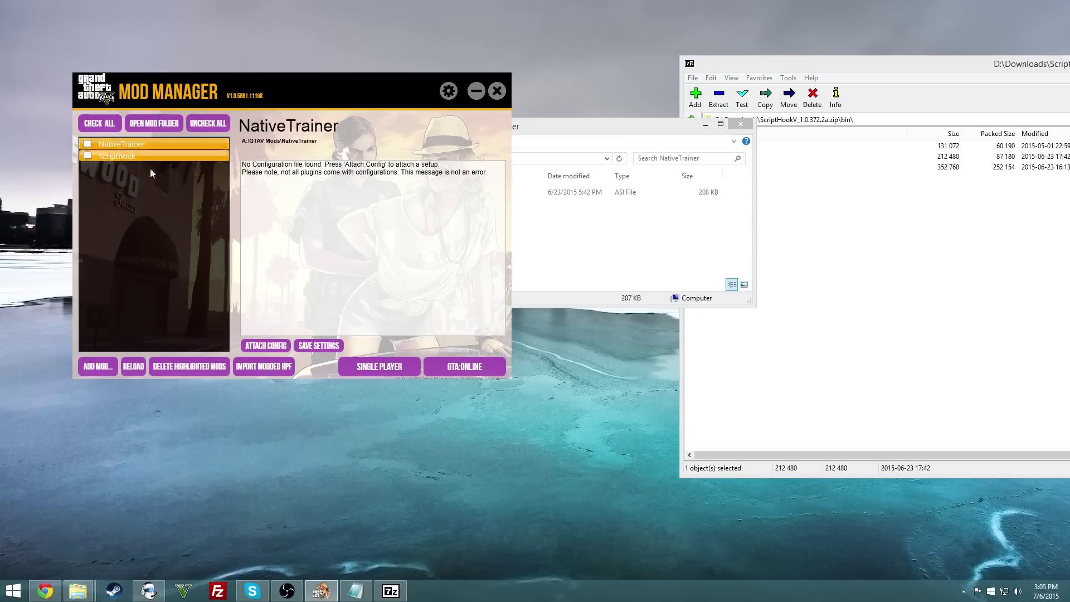
Return to the GTAV Mods folder and move the OpenIV folder into it from GTAV Mods_Old
{"action": "left_click", "coordinate": [581, 284]}
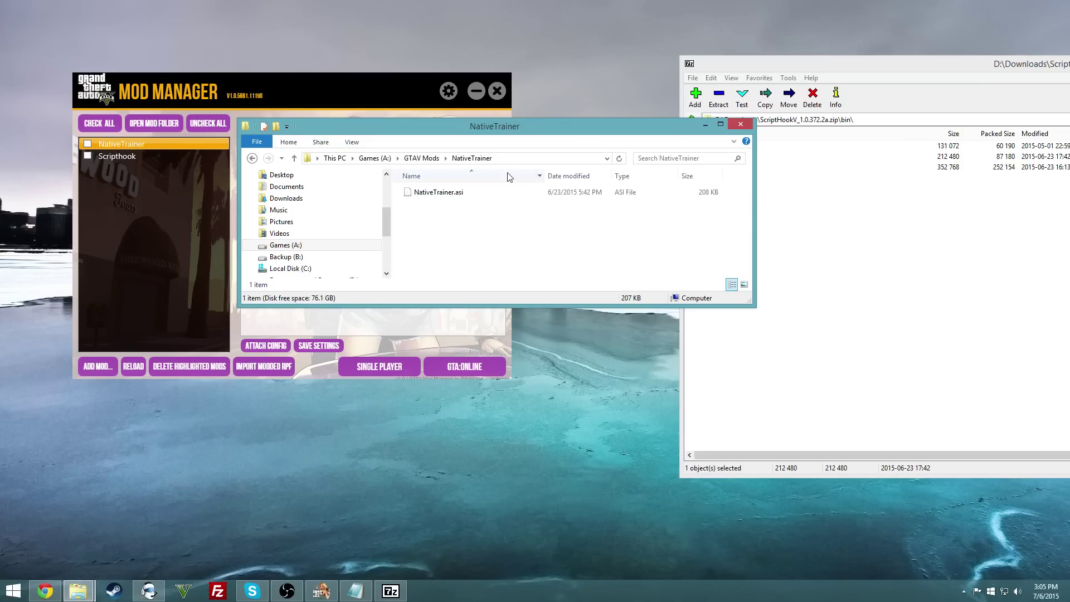
{"action": "left_click", "coordinate": [421, 159]}
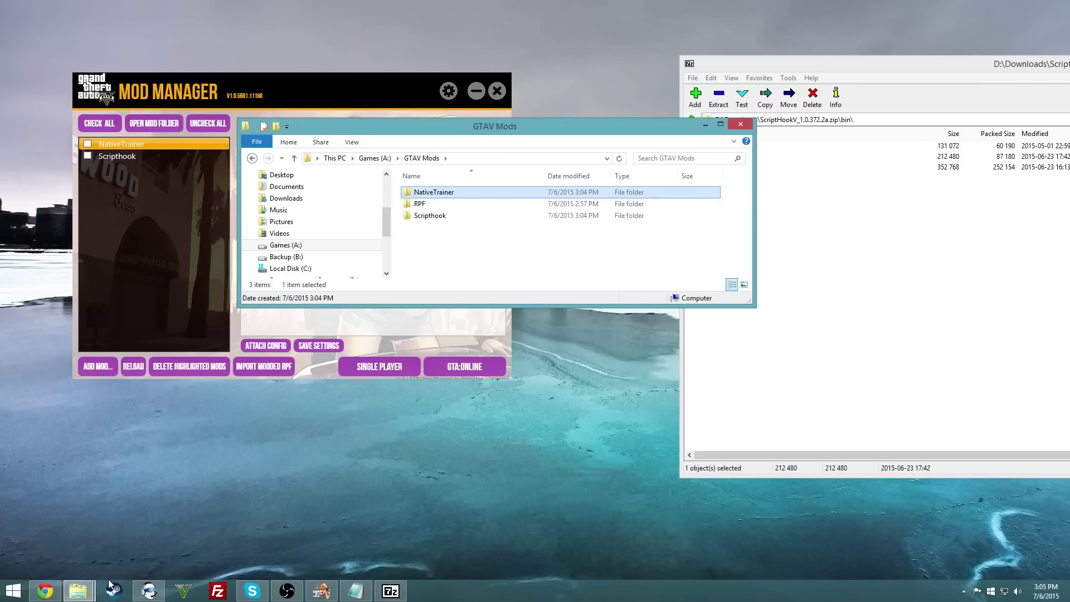
{"action": "left_click", "coordinate": [78, 591]}
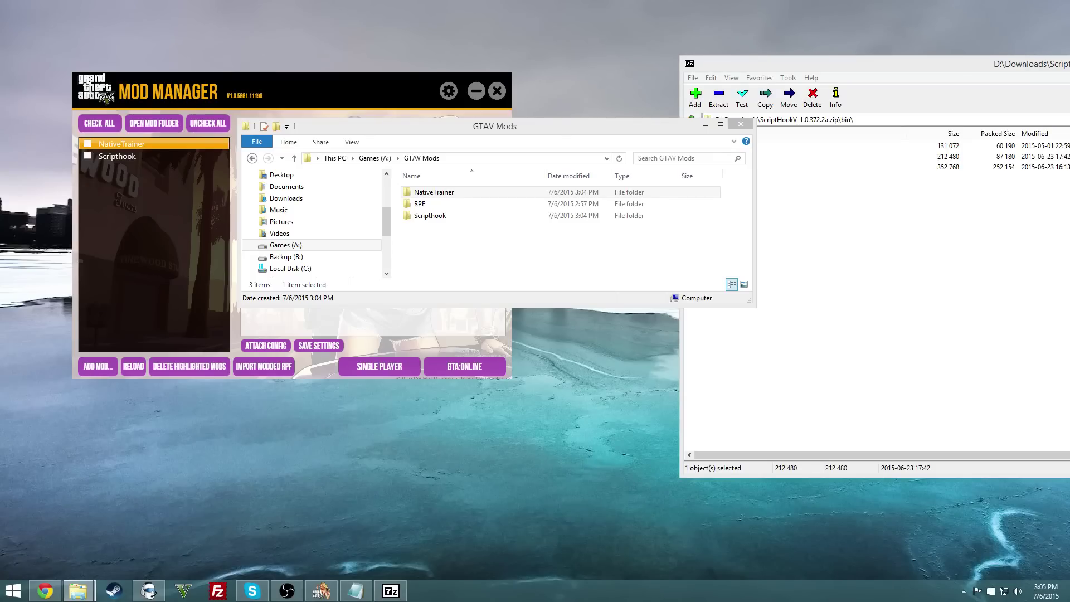
{"action": "left_click_drag", "start_coordinate": [1067, 117], "coordinate": [811, 125]}
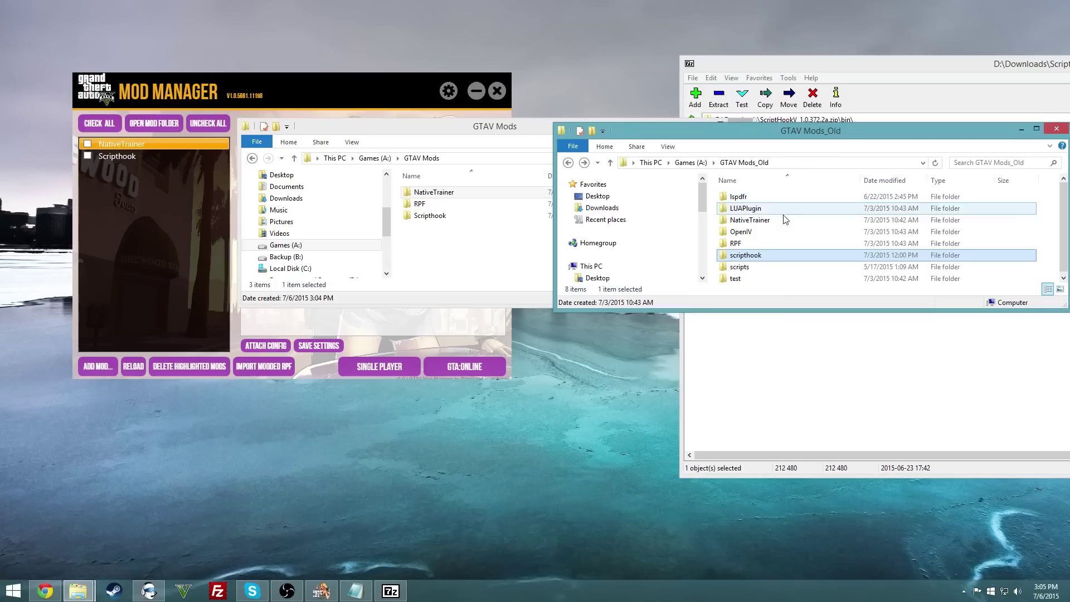
{"action": "left_click", "coordinate": [747, 206]}
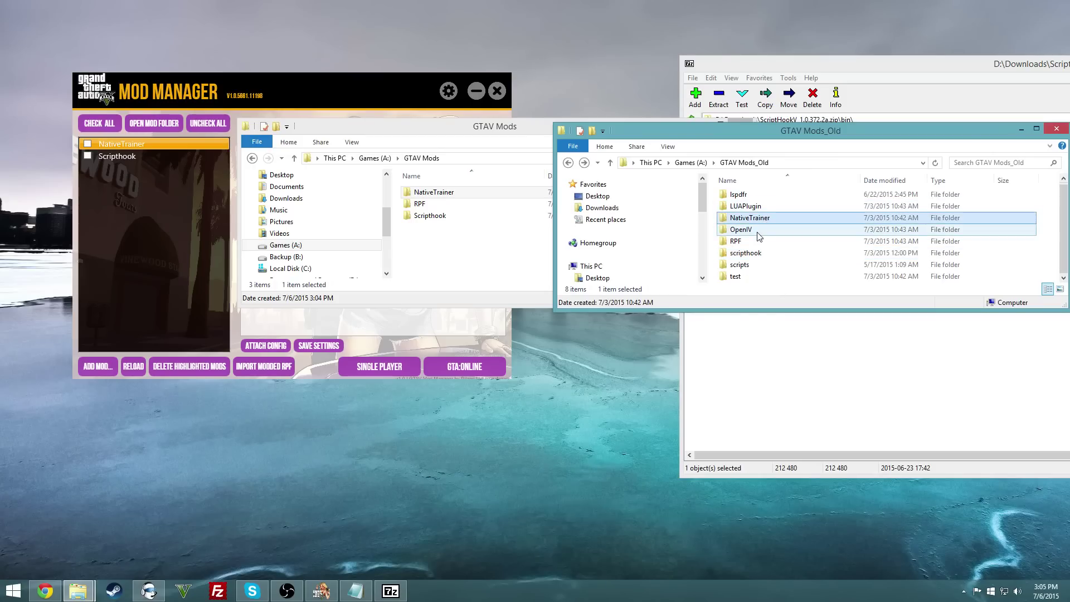
{"action": "left_click", "coordinate": [763, 230]}
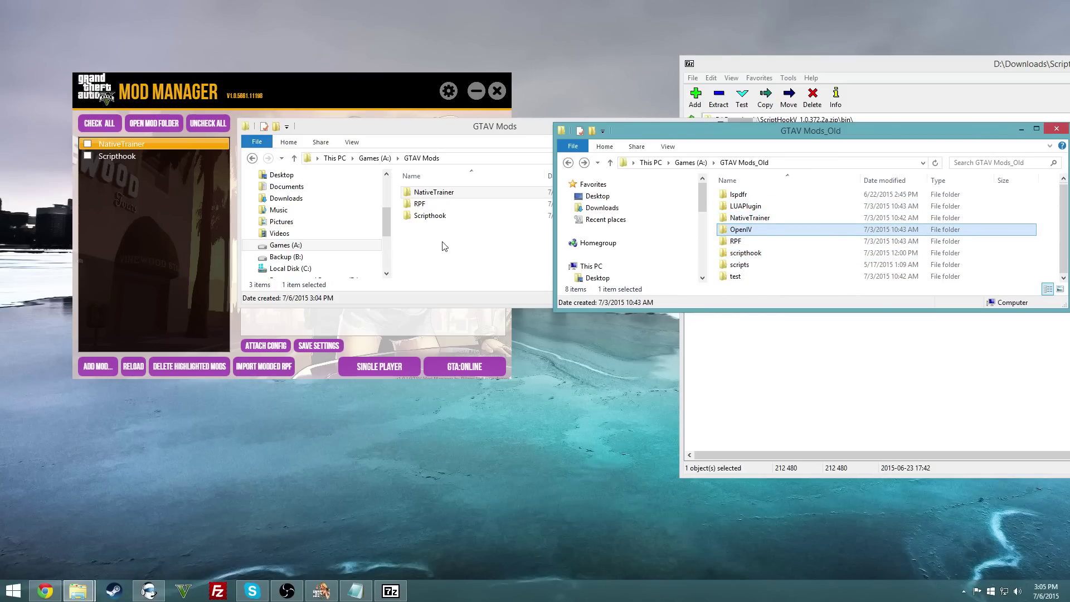
{"action": "left_click", "coordinate": [444, 246]}
{"action": "key", "text": "ctrl+v"}
Move the lspdfr folder from GTAV Mods_Old into GTAV Mods and minimise the old folder's window
{"action": "left_click", "coordinate": [765, 267]}
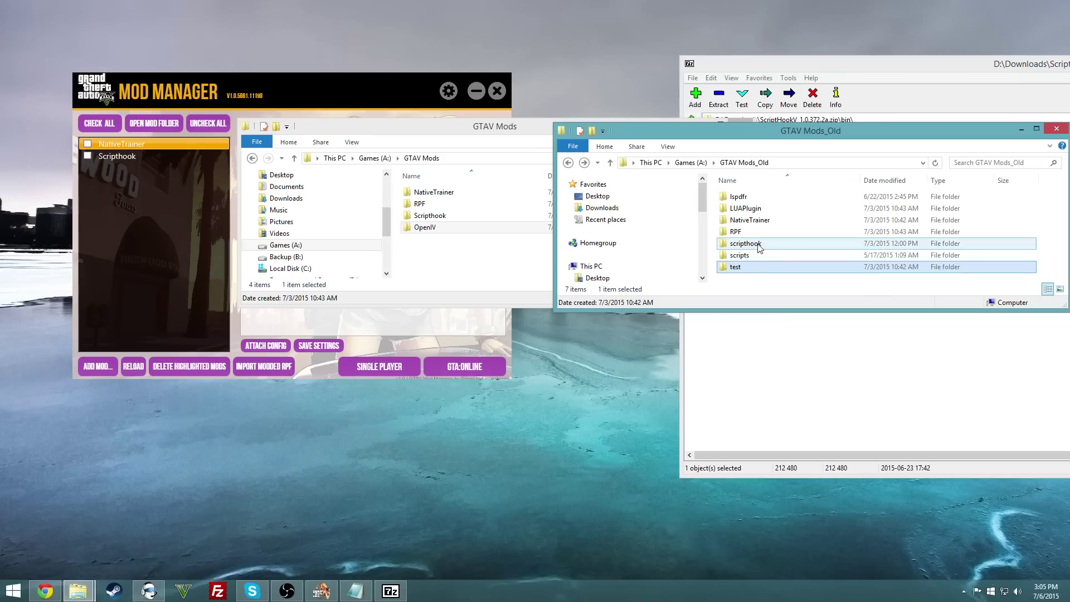
{"action": "left_click", "coordinate": [750, 201]}
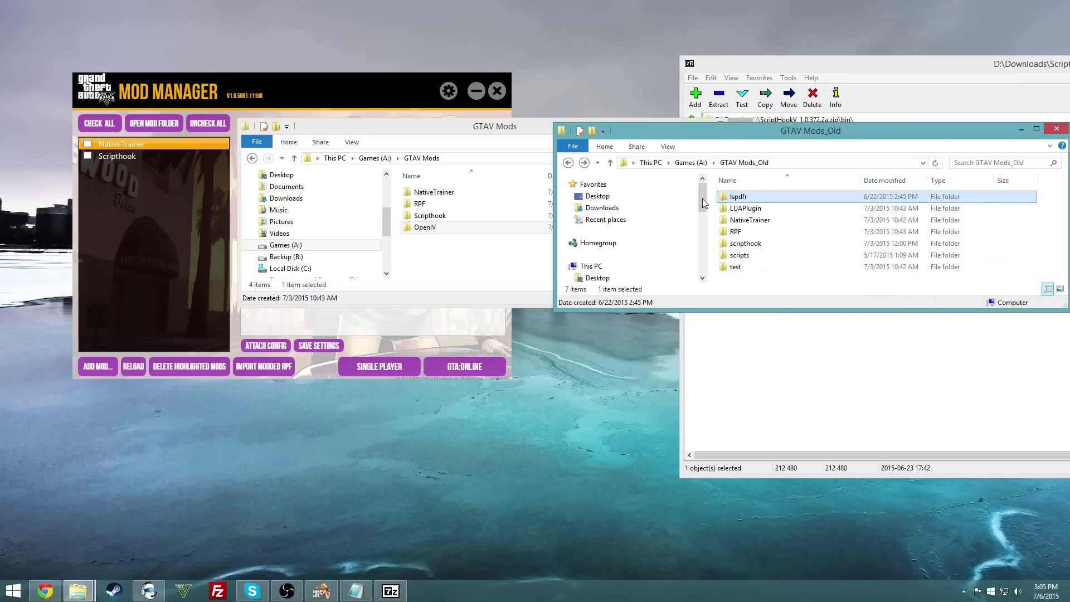
{"action": "left_click_drag", "start_coordinate": [452, 258], "coordinate": [452, 258]}
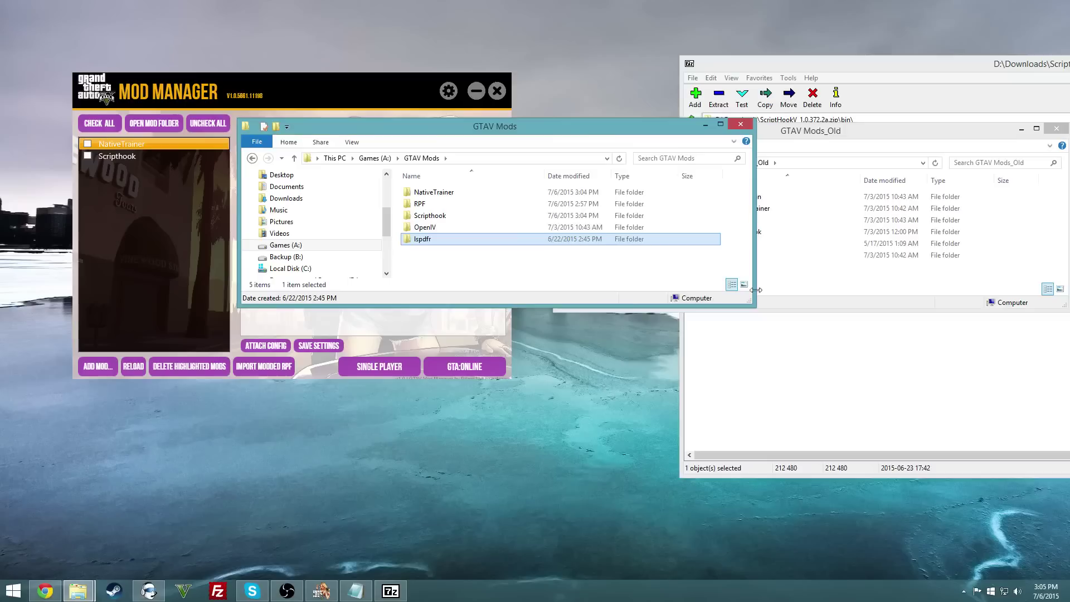
{"action": "left_click", "coordinate": [776, 289]}
{"action": "left_click", "coordinate": [1019, 129]}
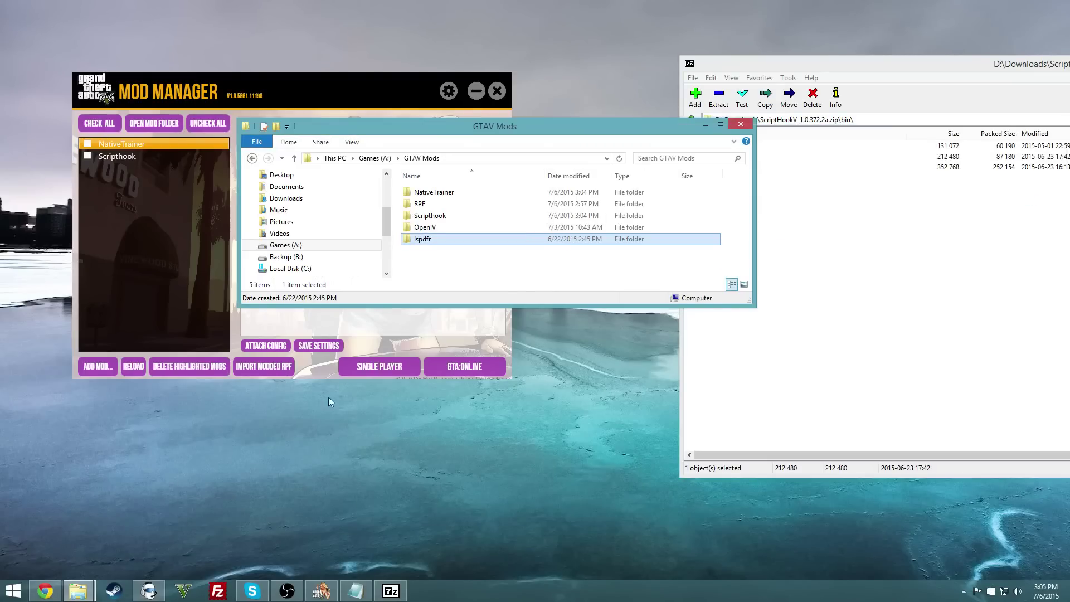
Switch to Chrome and list the gta5-mods.com tools sorted by Highest Rated
{"action": "mouse_move", "coordinate": [45, 590]}
{"action": "left_click", "coordinate": [95, 513]}
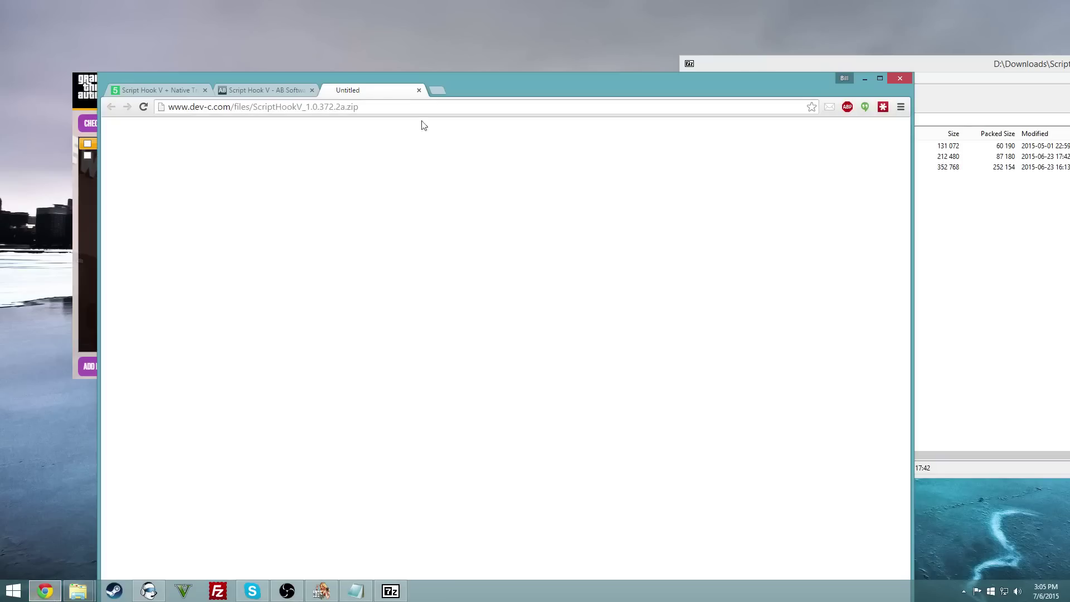
{"action": "left_click", "coordinate": [291, 92]}
{"action": "left_click_drag", "start_coordinate": [564, 91], "coordinate": [851, 42]}
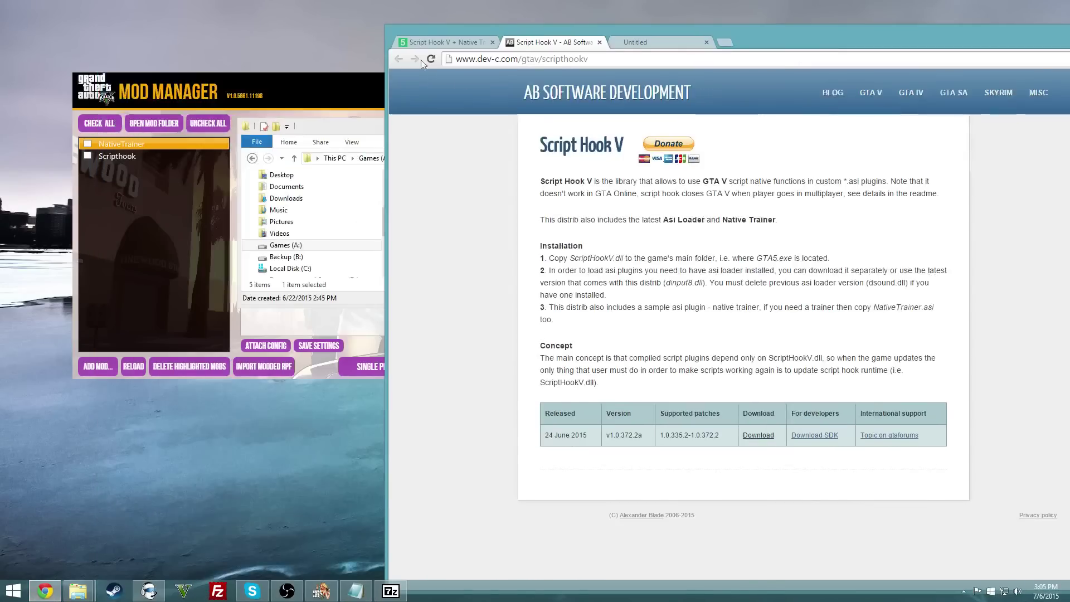
{"action": "left_click", "coordinate": [429, 42]}
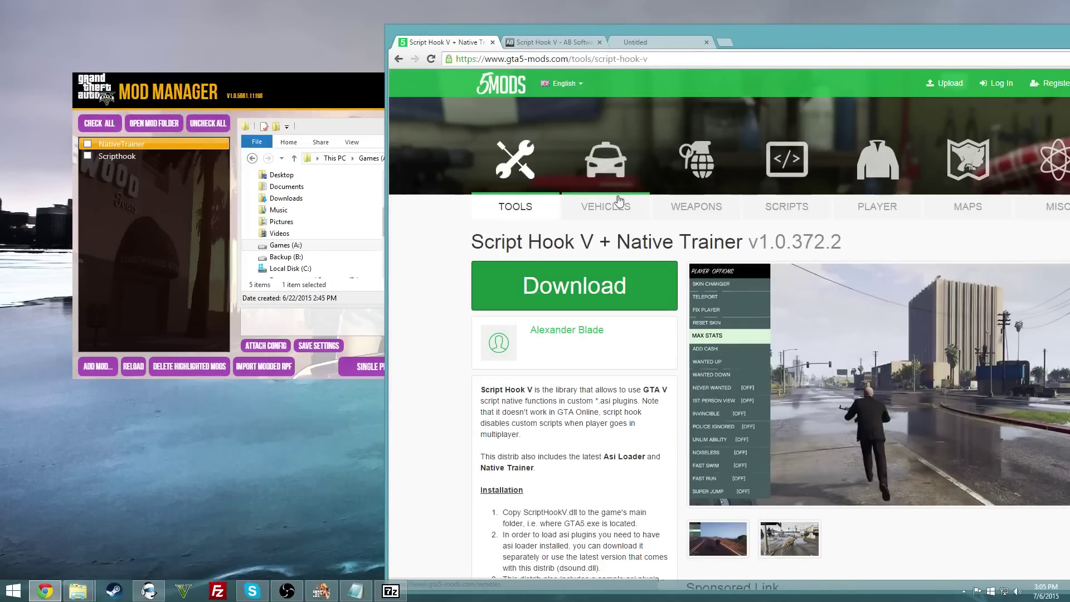
{"action": "left_click", "coordinate": [544, 170]}
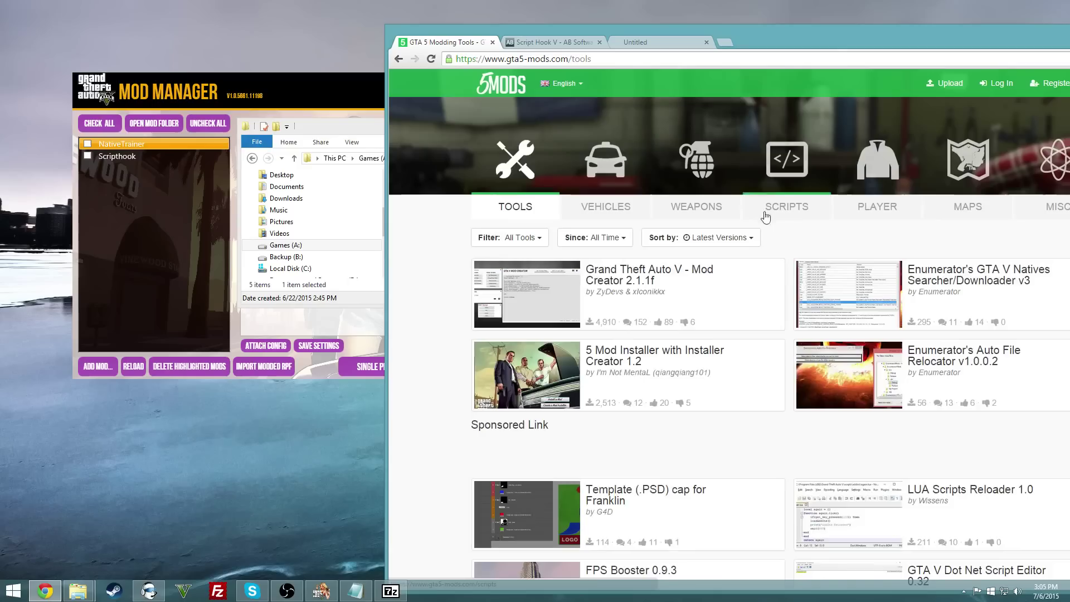
{"action": "left_click", "coordinate": [701, 239]}
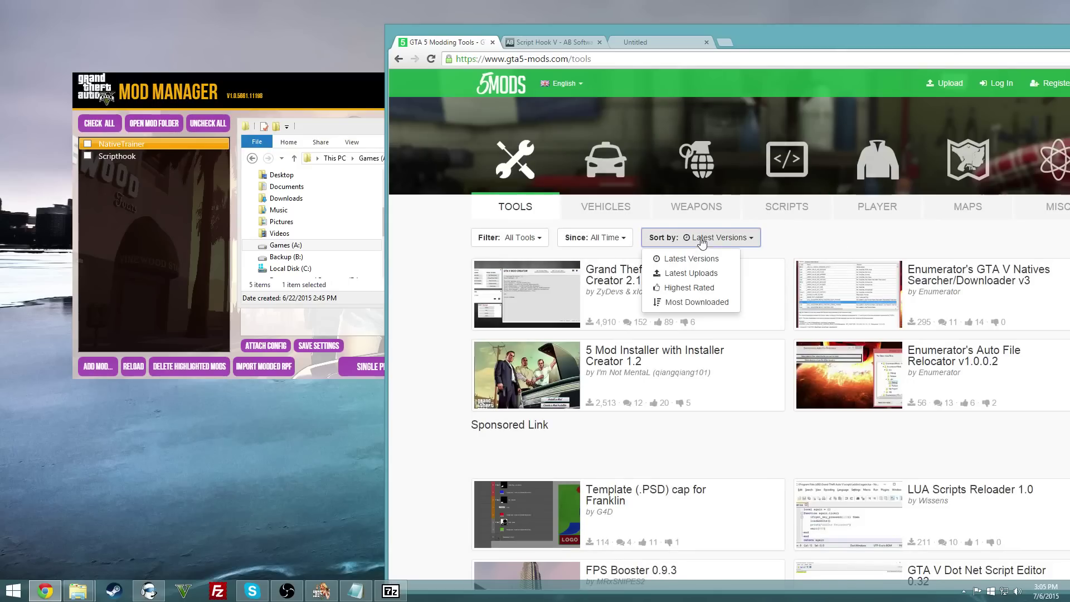
{"action": "left_click", "coordinate": [695, 291]}
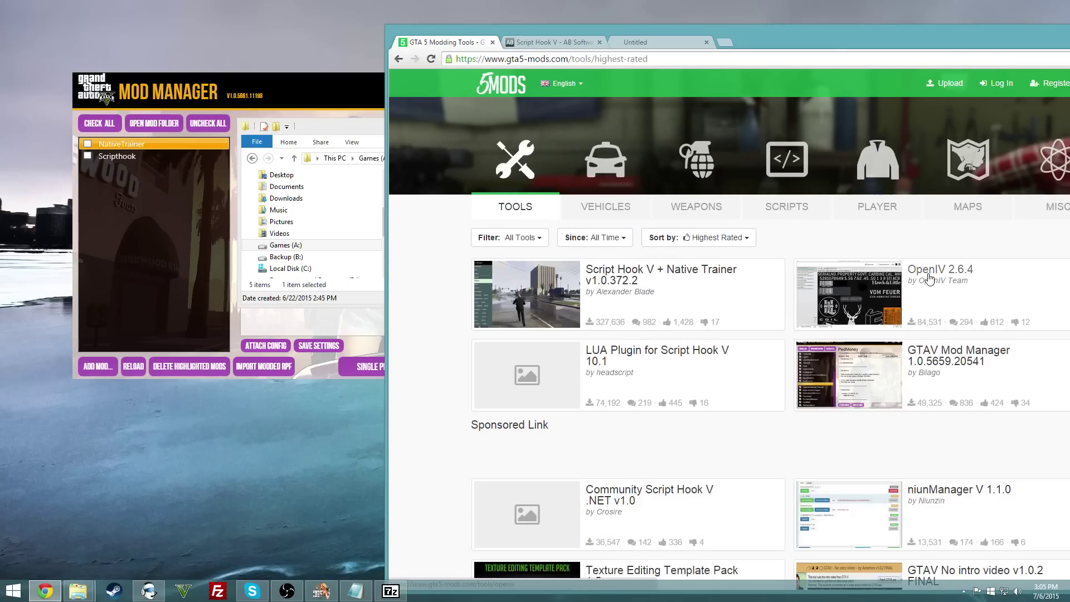
Download LUA Plugin for Script Hook V and open the downloaded archive
{"action": "left_click", "coordinate": [616, 354]}
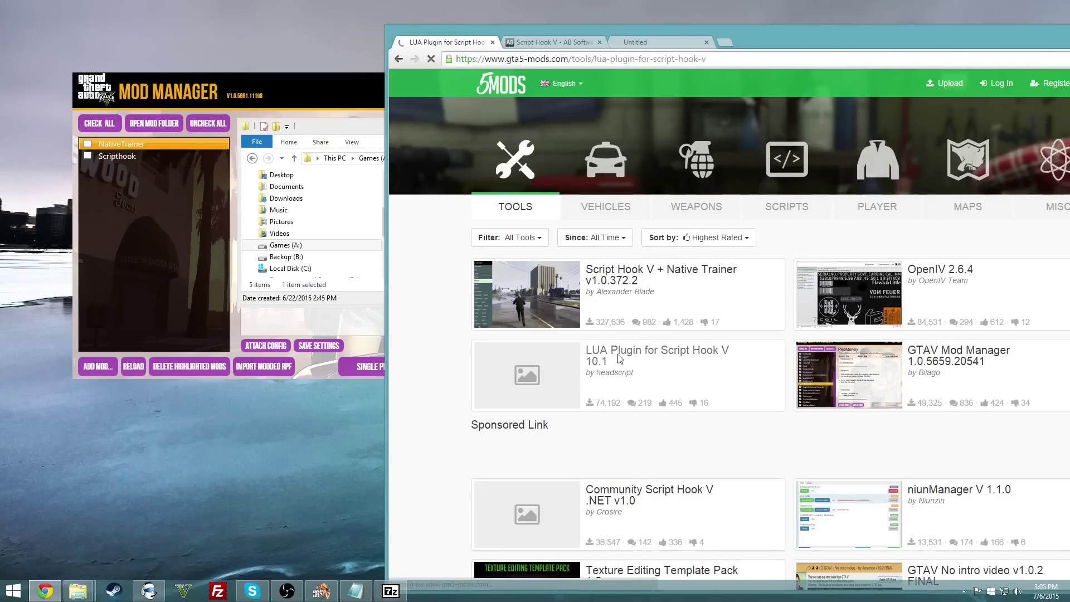
{"action": "left_click", "coordinate": [600, 277]}
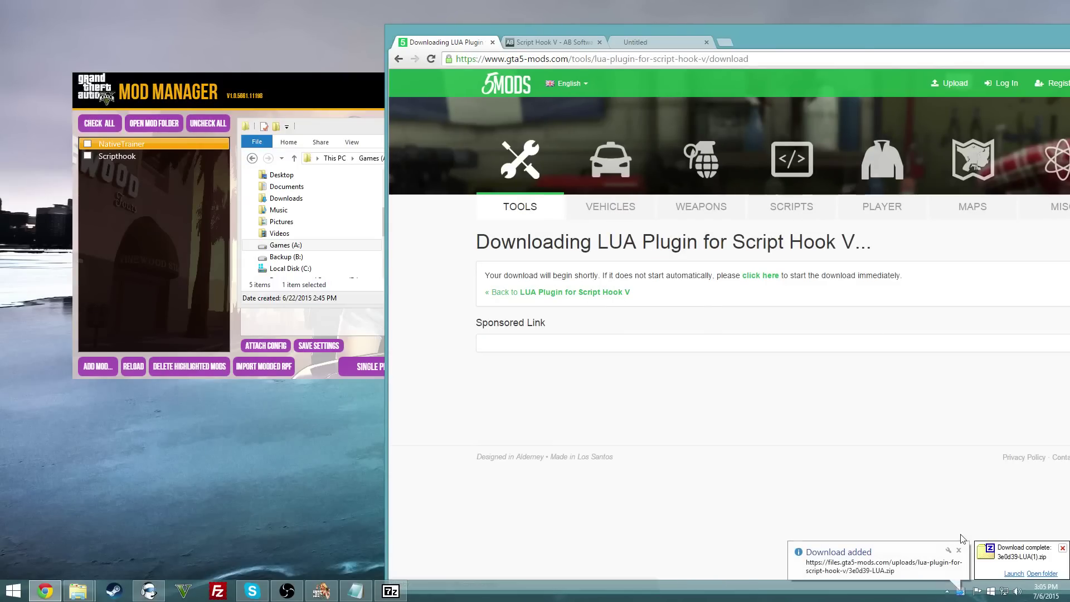
{"action": "left_click", "coordinate": [1013, 574]}
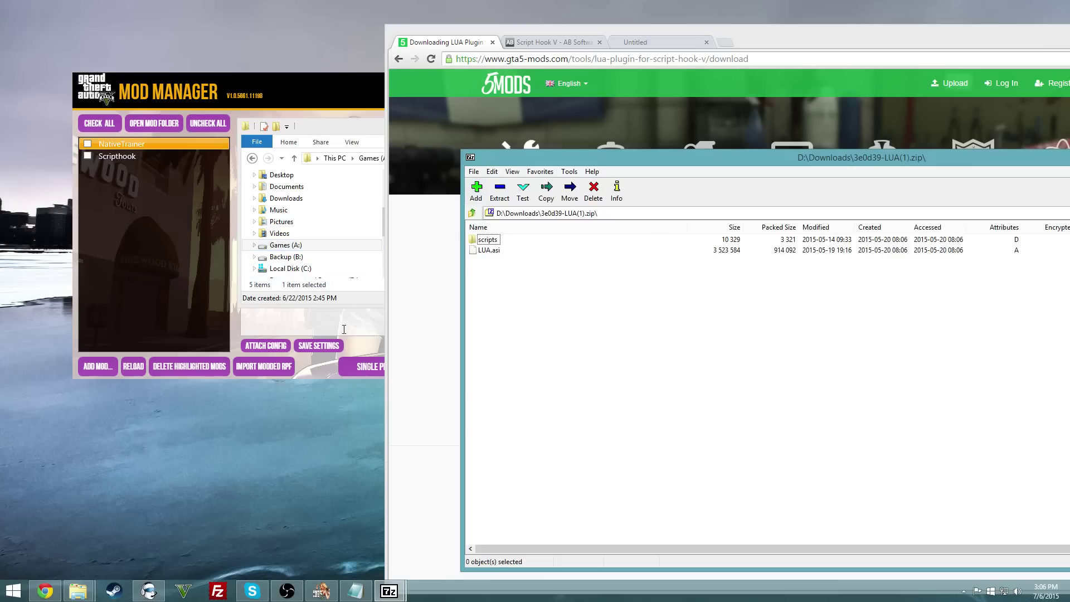
Create a new folder named LUAPlugin in the GTAV Mods folder
{"action": "left_click_drag", "start_coordinate": [342, 127], "coordinate": [159, 125]}
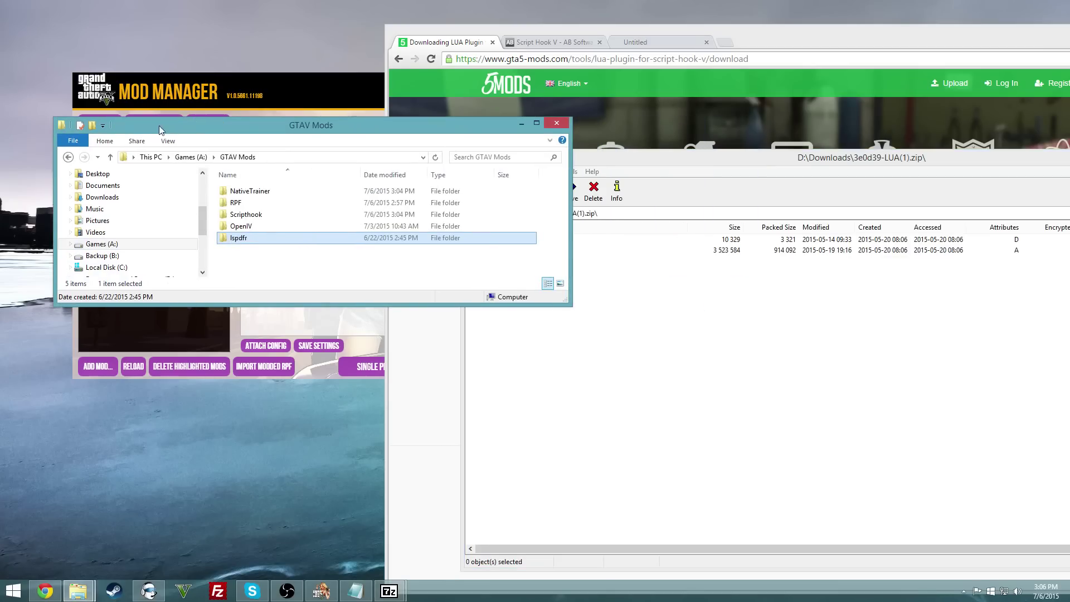
{"action": "right_click", "coordinate": [231, 274]}
{"action": "mouse_move", "coordinate": [300, 406]}
{"action": "left_click", "coordinate": [406, 397]}
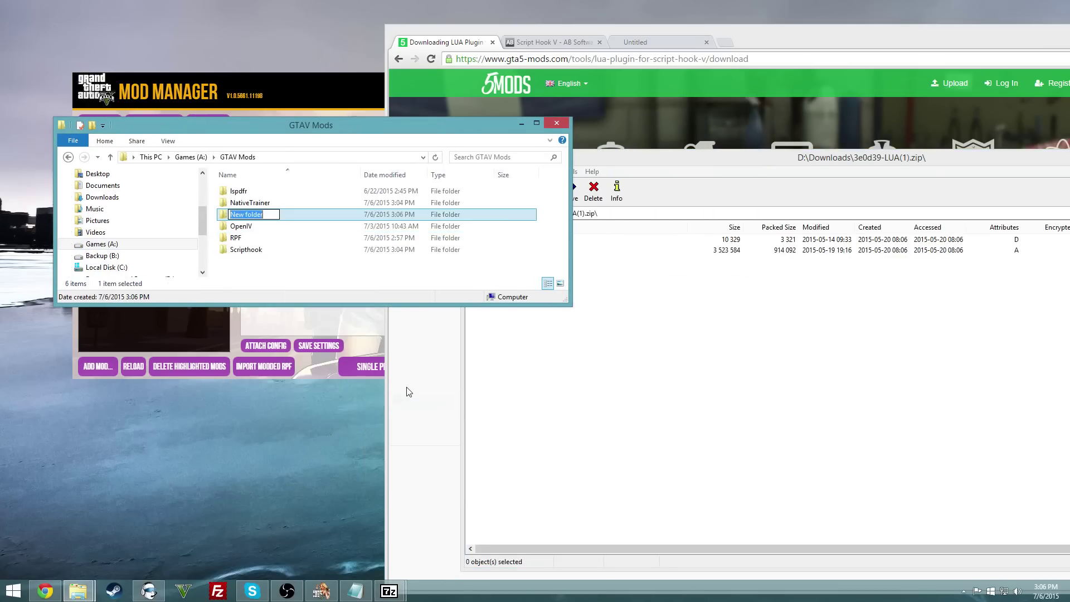
{"action": "type", "text": "LUAPlugin"}
{"action": "key", "text": "Return"}
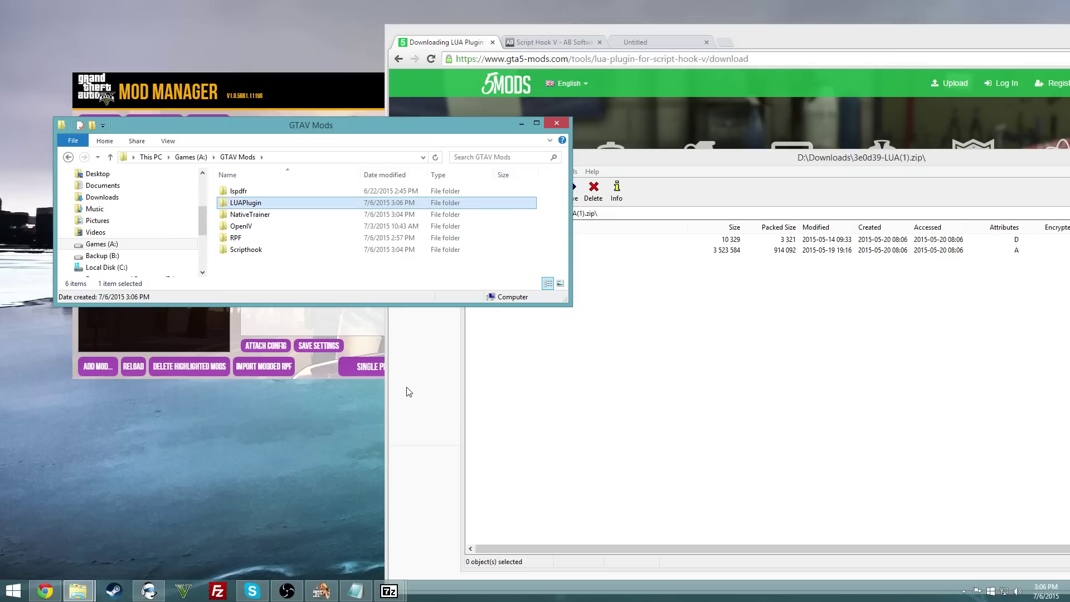
Copy the scripts folder and LUA.asi from the archive into the LUAPlugin folder
{"action": "double_click", "coordinate": [300, 205]}
{"action": "left_click", "coordinate": [621, 352]}
{"action": "left_click_drag", "start_coordinate": [499, 273], "coordinate": [346, 228]}
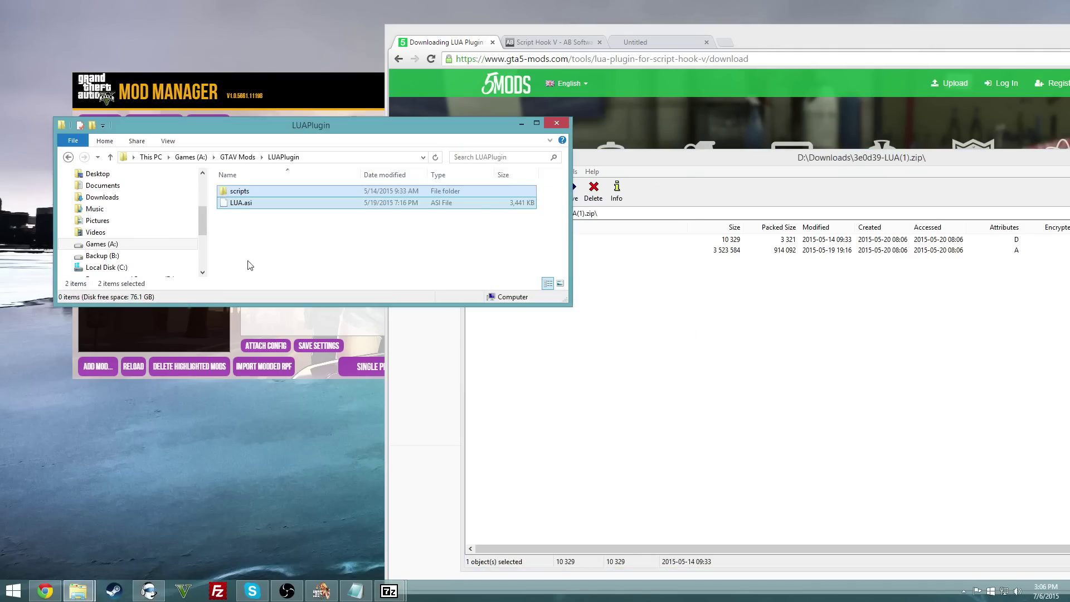
Delete both sample Lua files from the addins folder inside LUAPlugin's scripts folder
{"action": "double_click", "coordinate": [240, 191]}
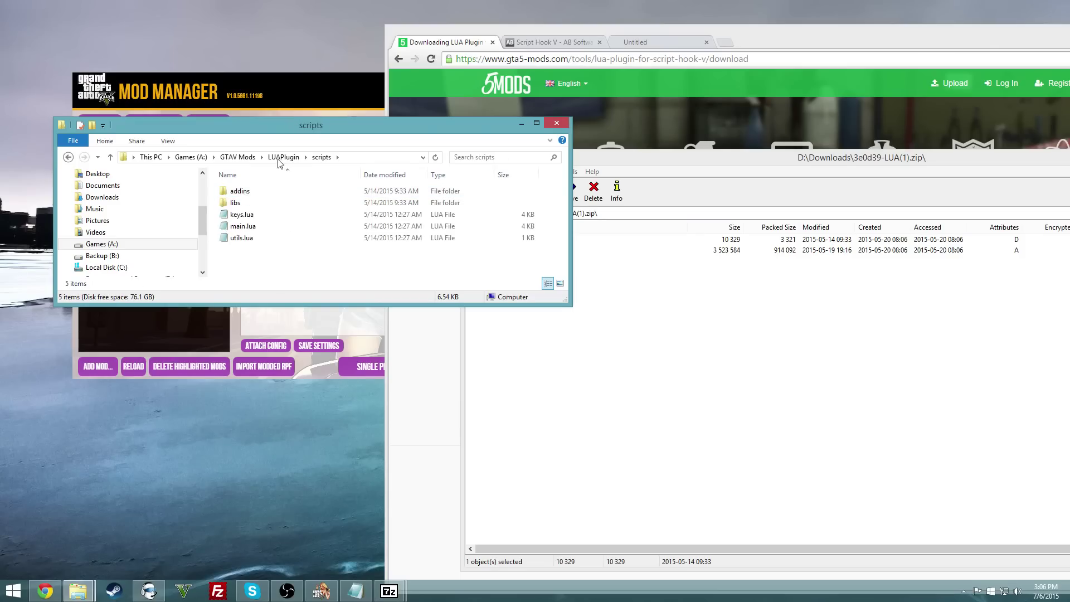
{"action": "double_click", "coordinate": [239, 191]}
{"action": "left_click_drag", "start_coordinate": [383, 241], "coordinate": [255, 185]}
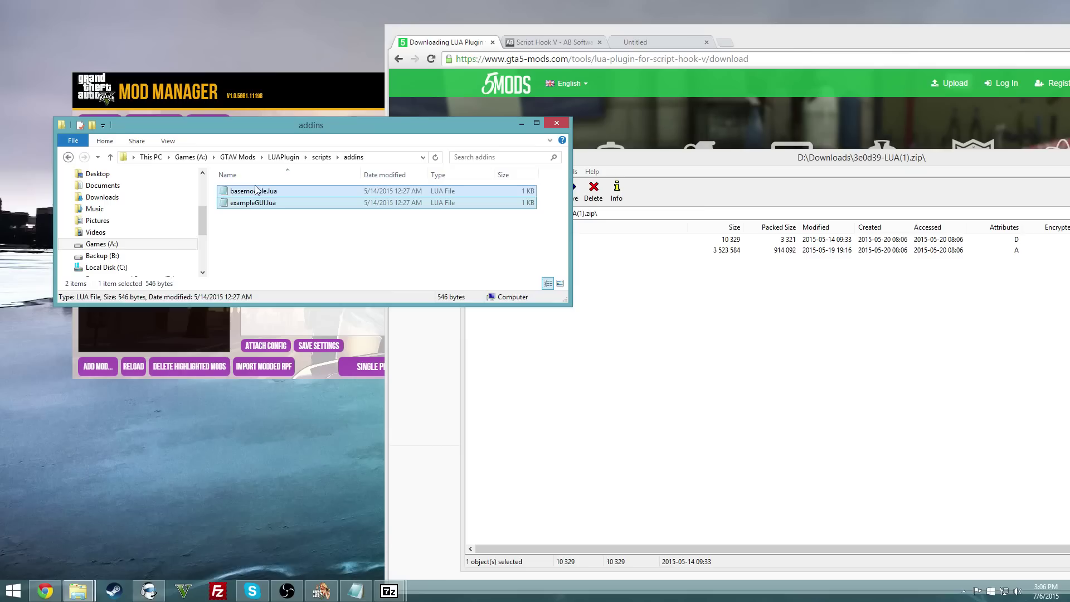
{"action": "key", "text": "Delete"}
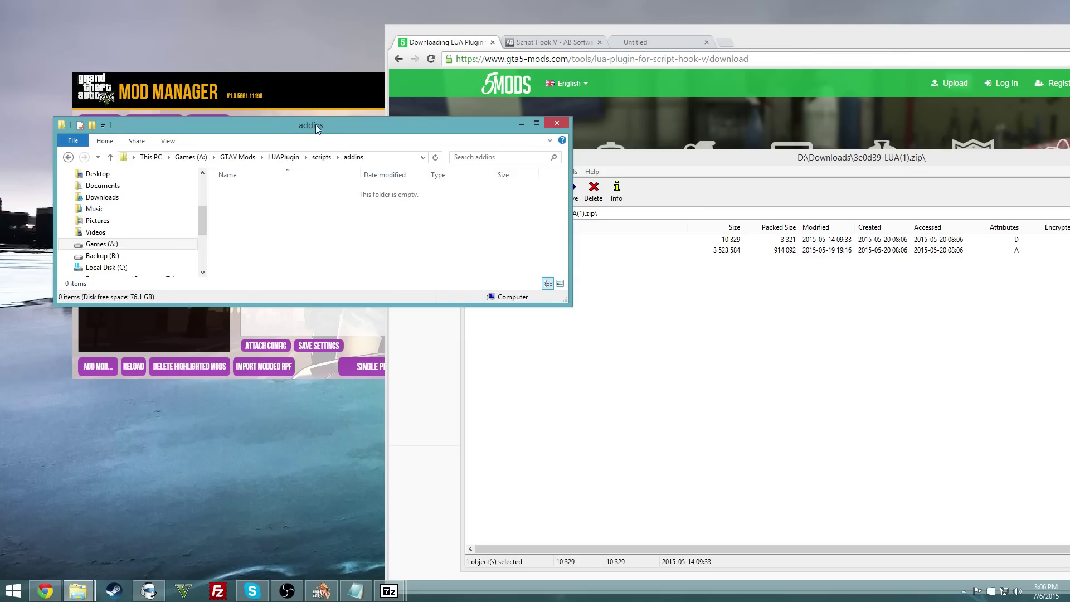
Return to the browser and search gta5-mods.com for "LUA"
{"action": "left_click_drag", "start_coordinate": [315, 124], "coordinate": [345, 276]}
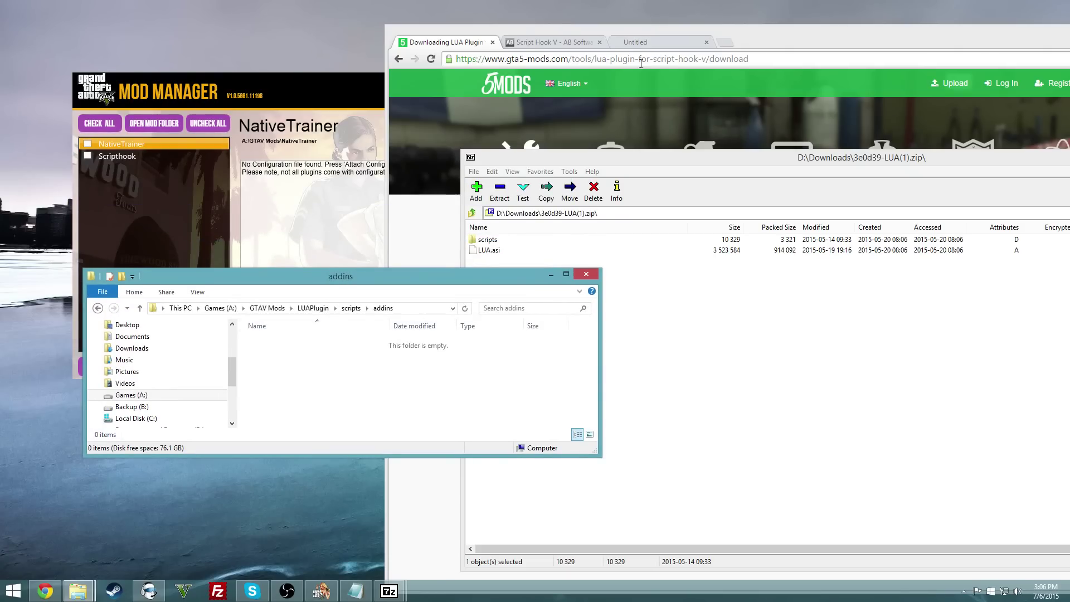
{"action": "left_click", "coordinate": [775, 31]}
{"action": "left_click_drag", "start_coordinate": [776, 31], "coordinate": [529, 45]}
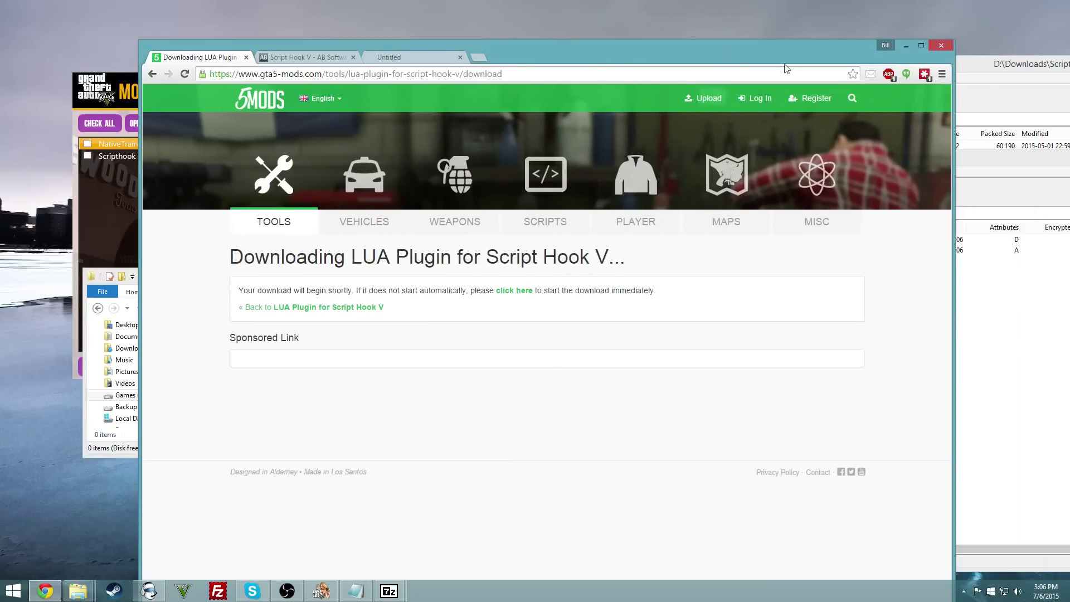
{"action": "left_click", "coordinate": [859, 101]}
{"action": "type", "text": "LUA"}
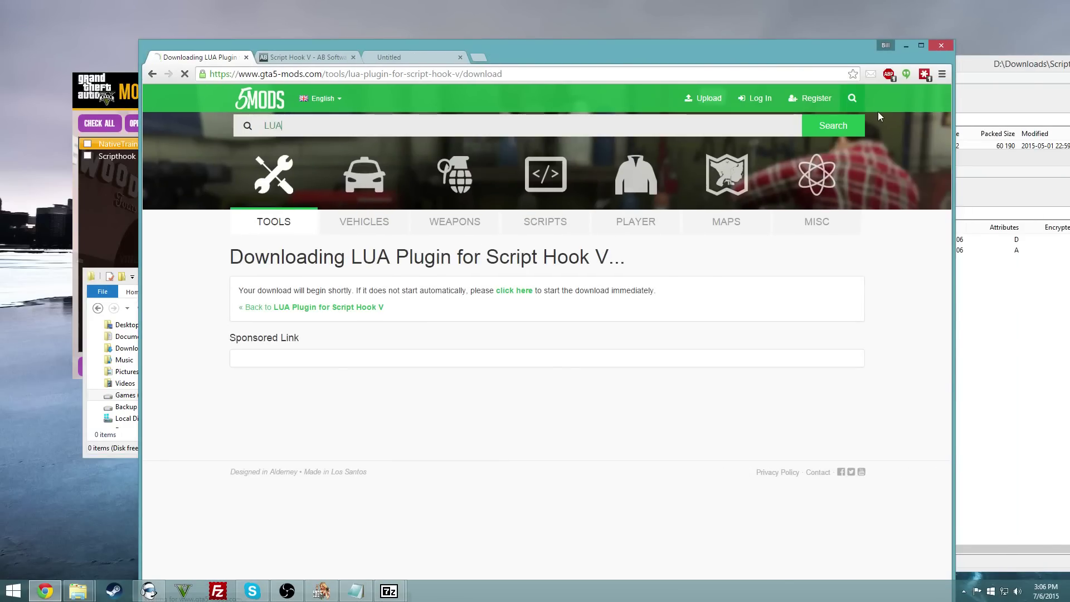
{"action": "key", "text": "Return"}
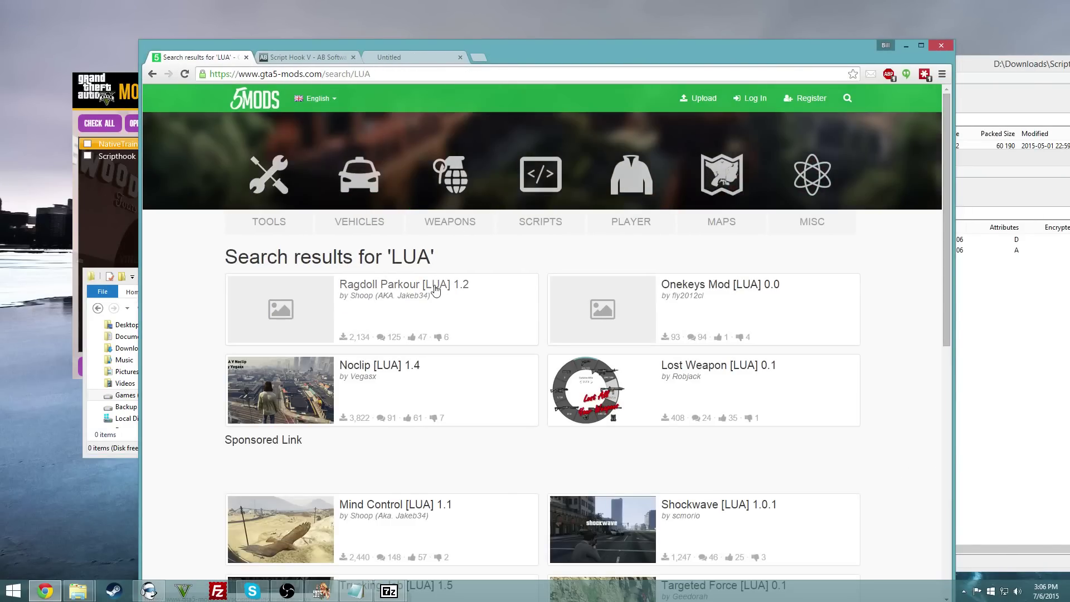
Download Ragdoll Parkour [LUA] and select gta_parkour.lua in the archive's Parkour Mod fix folder
{"action": "left_click", "coordinate": [435, 288]}
{"action": "left_click", "coordinate": [341, 303]}
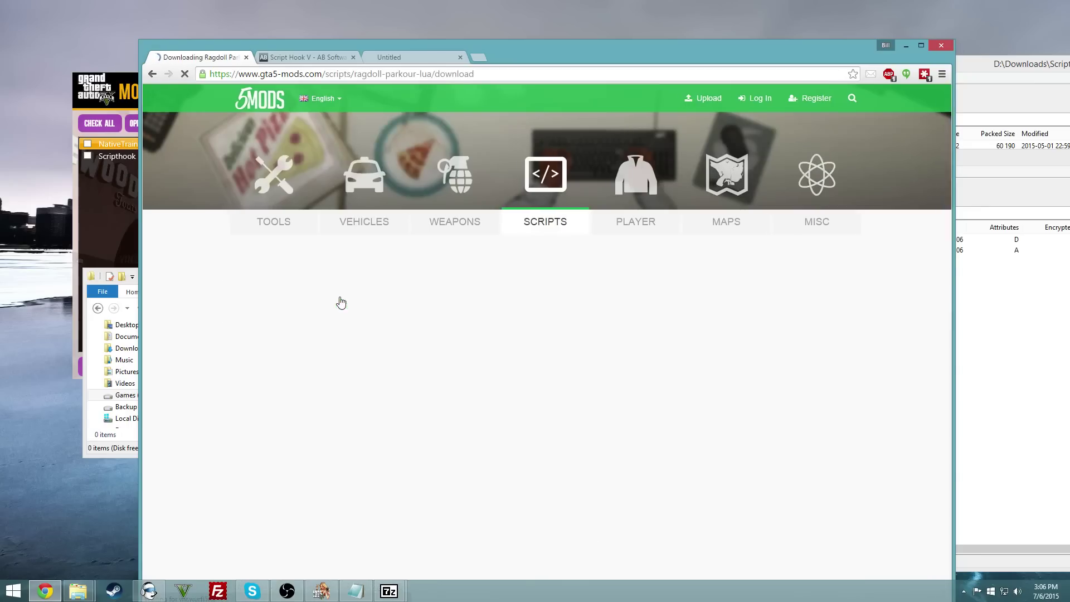
{"action": "left_click", "coordinate": [1018, 584]}
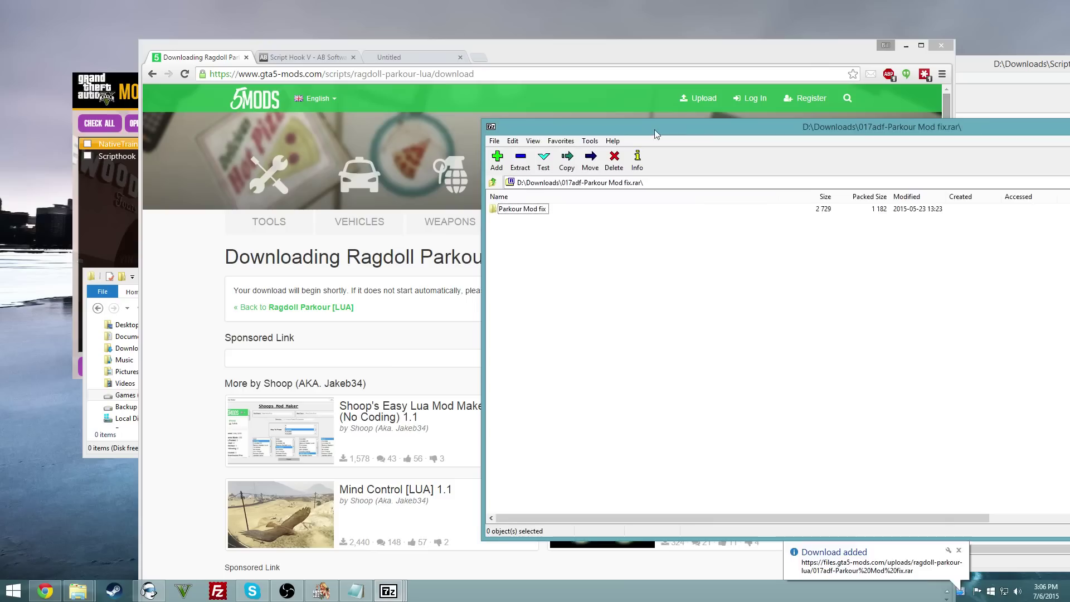
{"action": "double_click", "coordinate": [533, 210]}
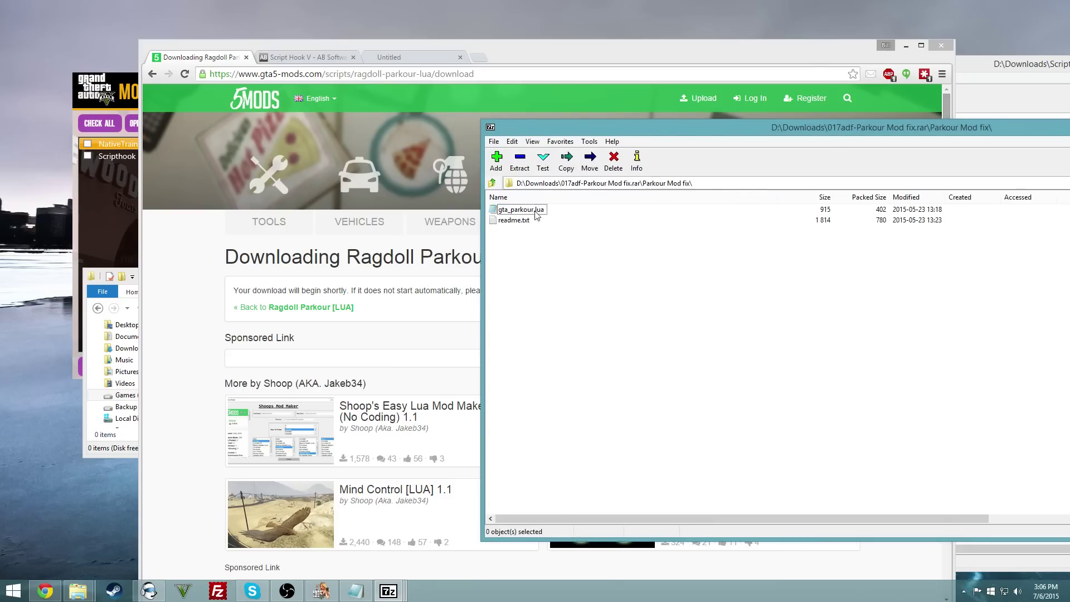
{"action": "left_click", "coordinate": [536, 212]}
Create a folder named GTA Parkour in the GTAV Mods folder and open it
{"action": "left_click", "coordinate": [906, 46]}
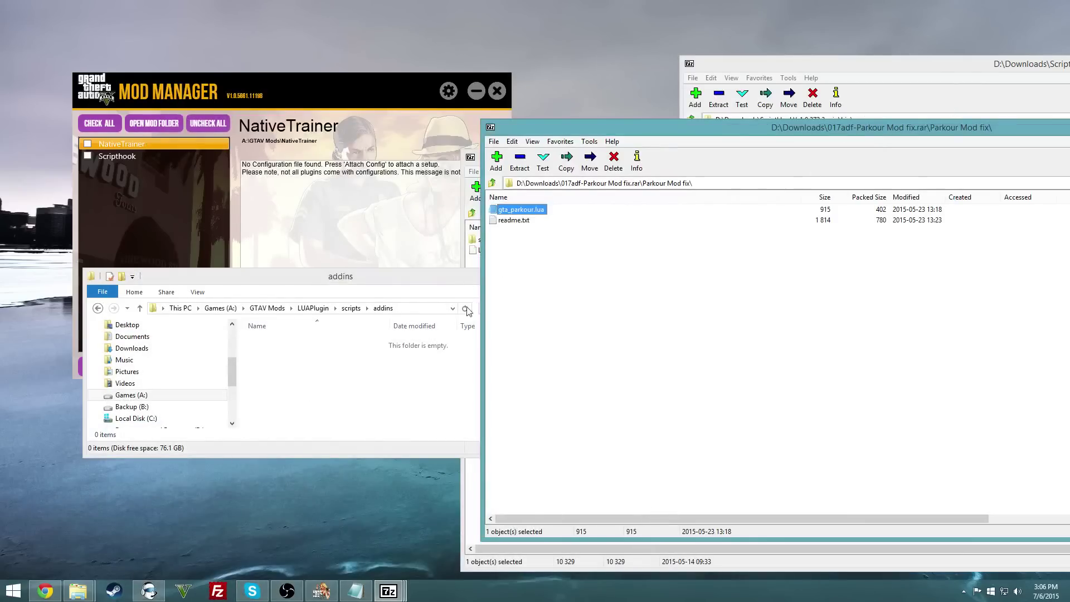
{"action": "left_click", "coordinate": [365, 388]}
{"action": "left_click", "coordinate": [268, 308]}
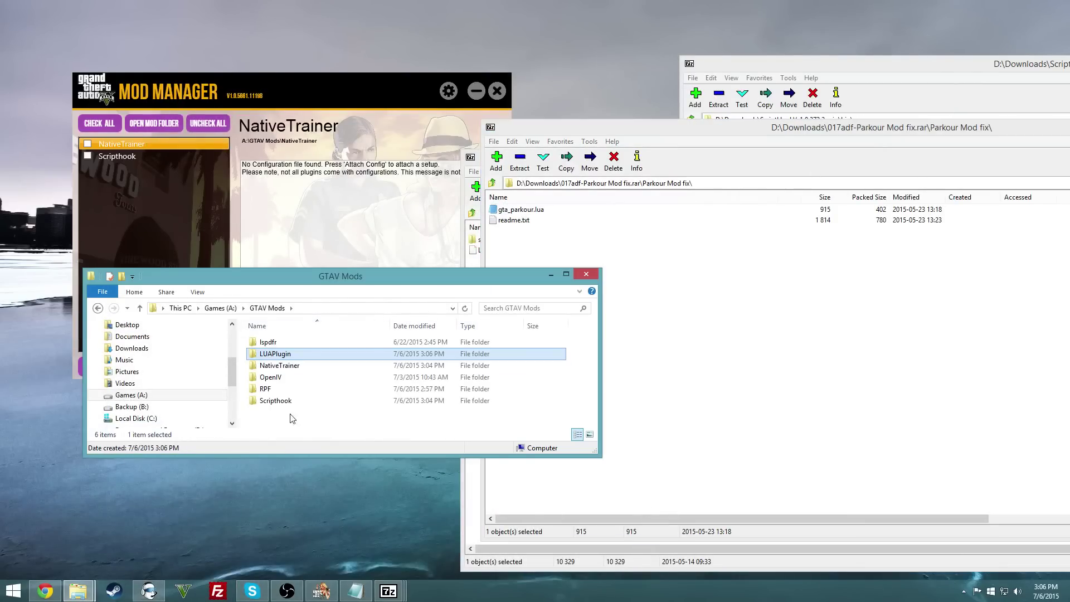
{"action": "right_click", "coordinate": [286, 418]}
{"action": "mouse_move", "coordinate": [316, 553]}
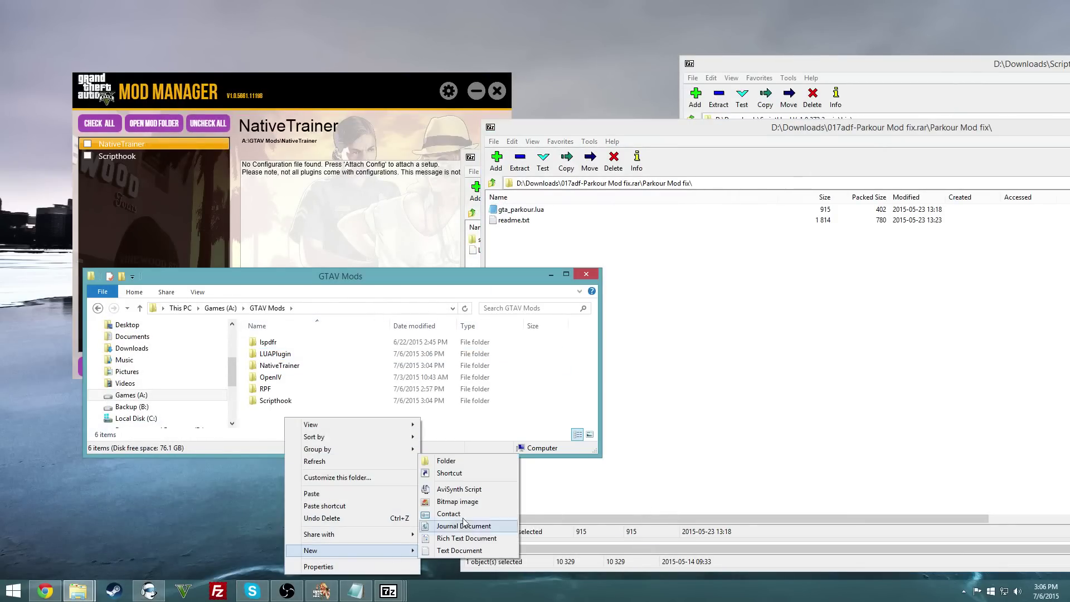
{"action": "left_click", "coordinate": [474, 461]}
{"action": "type", "text": "GTA"}
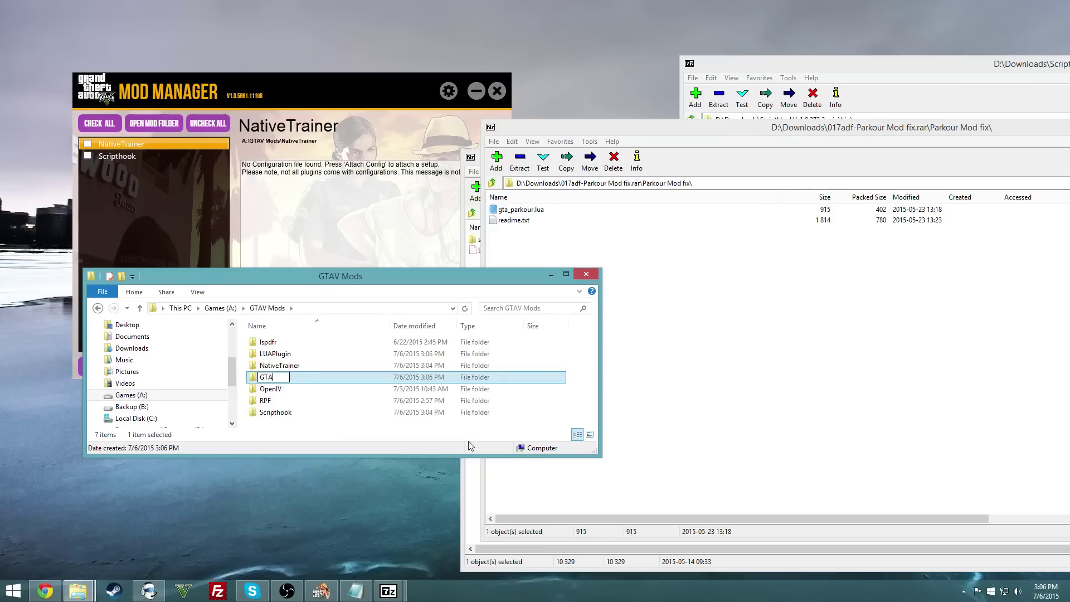
{"action": "type", "text": " Parkour"}
{"action": "key", "text": "Return"}
{"action": "key", "text": "Return"}
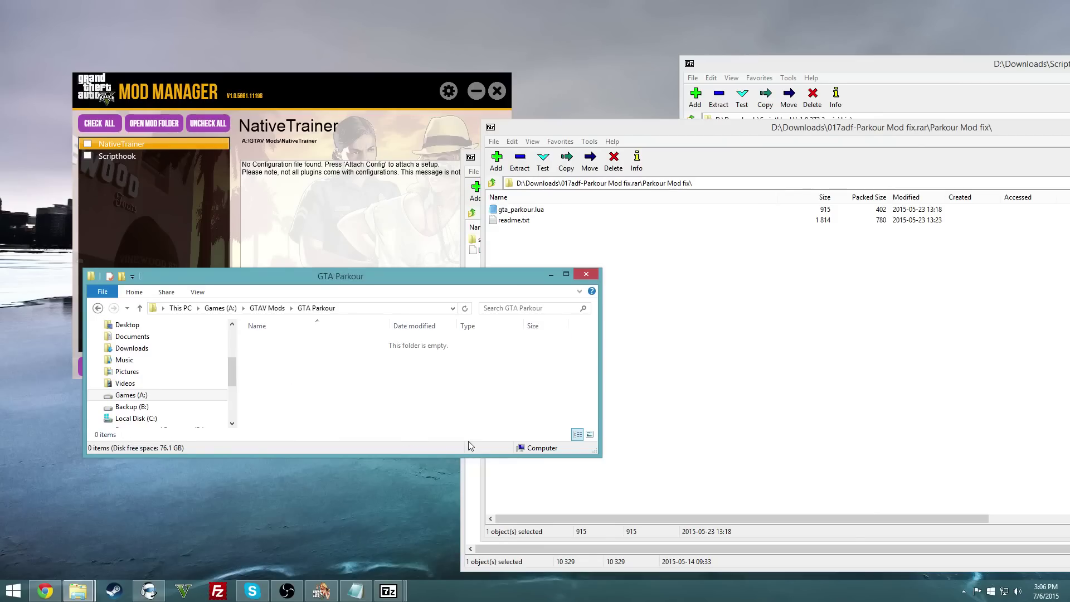
Create a folder named scripts inside the GTA Parkour folder
{"action": "right_click", "coordinate": [288, 368]}
{"action": "mouse_move", "coordinate": [347, 500]}
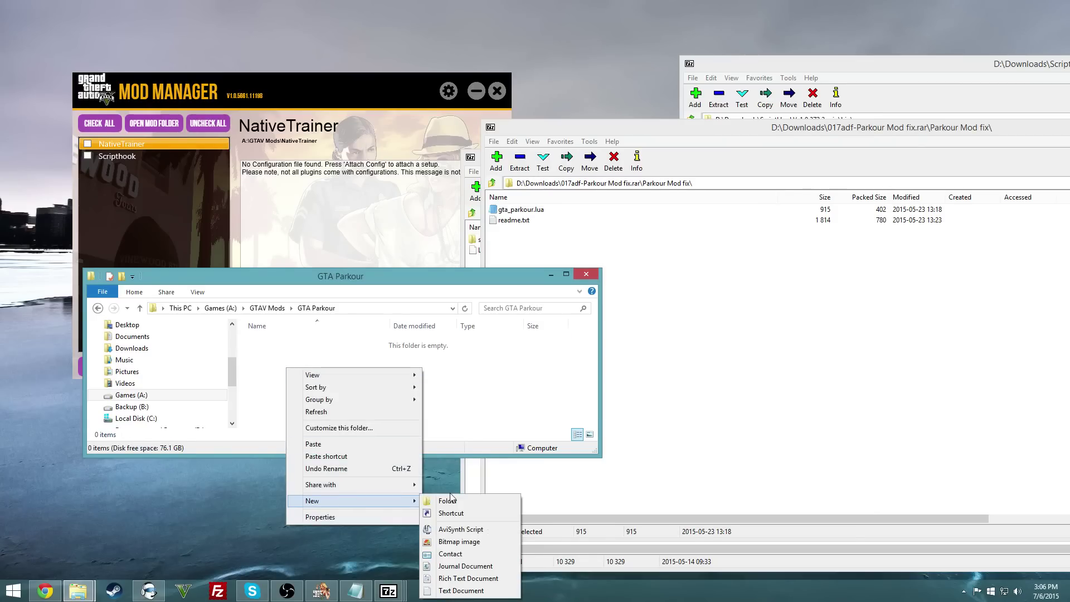
{"action": "left_click", "coordinate": [454, 500]}
{"action": "type", "text": "scripts"}
{"action": "key", "text": "Return"}
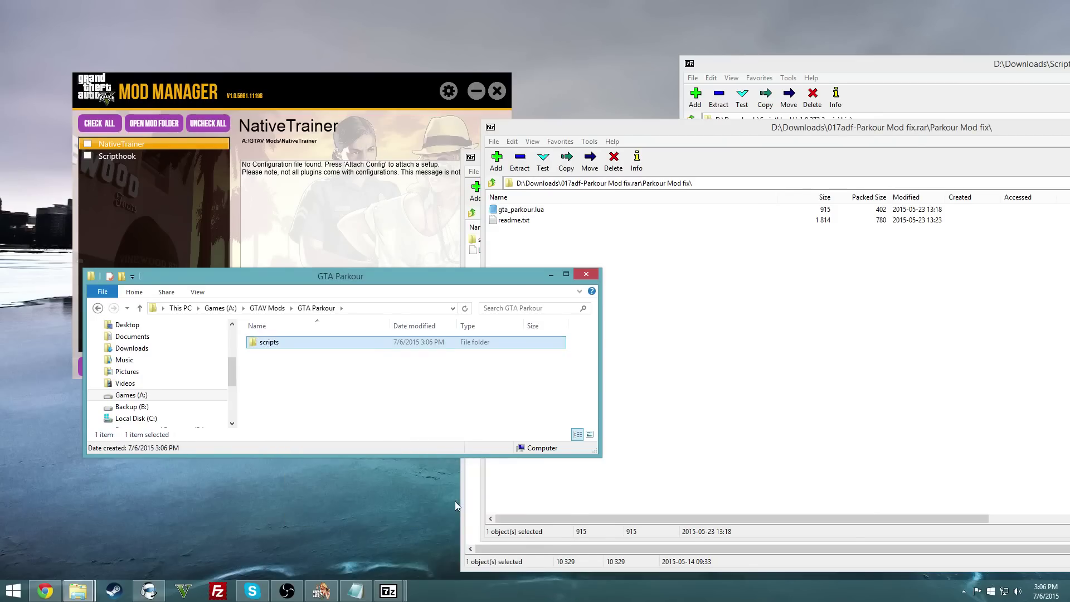
Create a folder named addins inside GTA Parkour's scripts folder
{"action": "key", "text": "Return"}
{"action": "right_click", "coordinate": [291, 374]}
{"action": "mouse_move", "coordinate": [341, 505]}
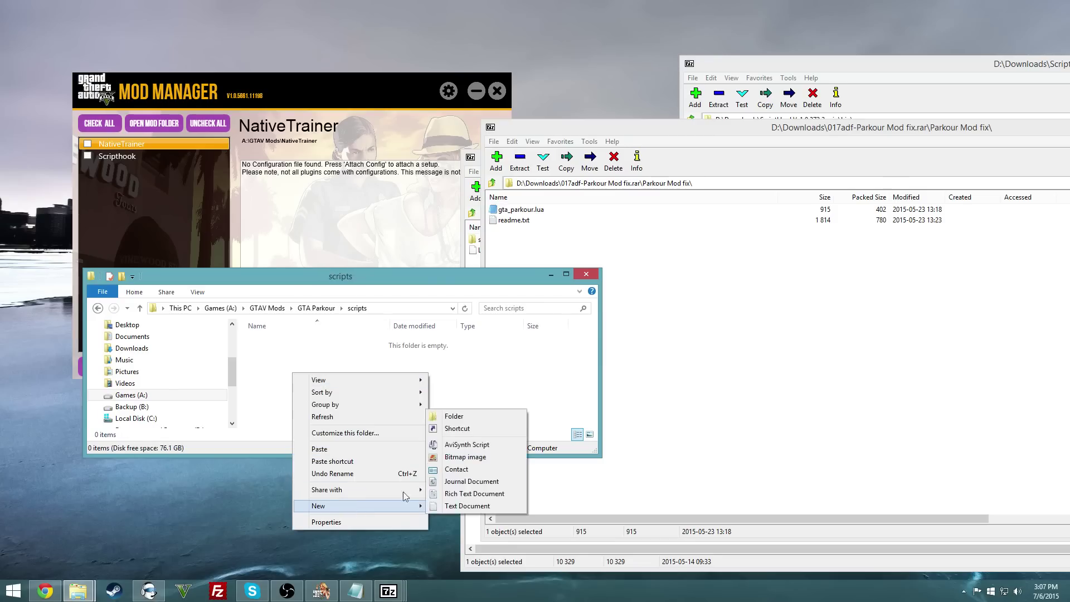
{"action": "left_click", "coordinate": [462, 422]}
{"action": "type", "text": "addins"}
{"action": "key", "text": "Return"}
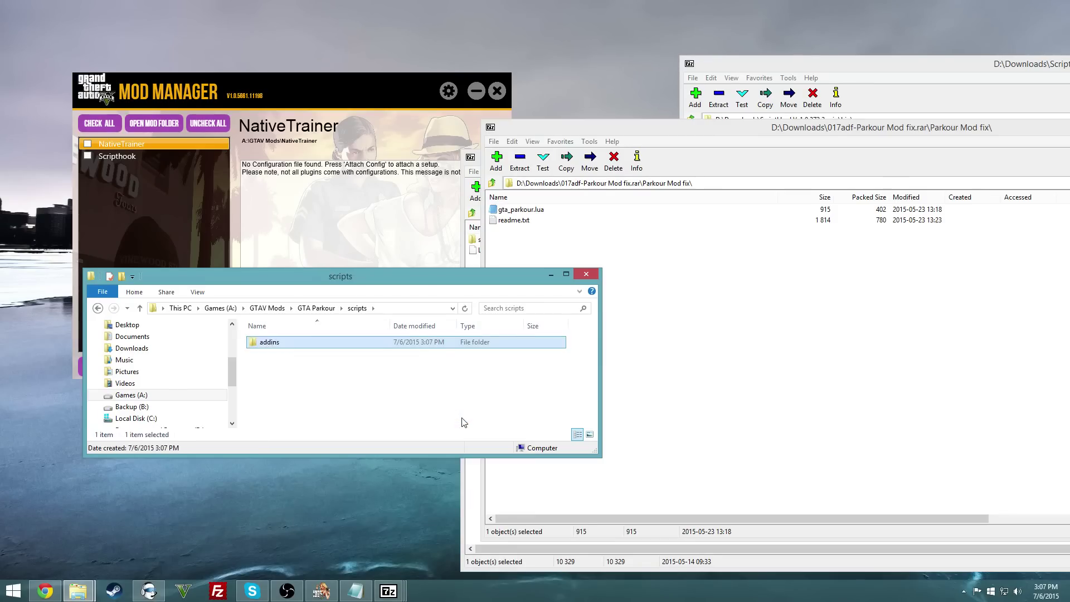
Copy gta_parkour.lua from the Parkour Mod fix archive into GTA Parkour's scripts\addins folder
{"action": "key", "text": "Return"}
{"action": "left_click", "coordinate": [533, 212]}
{"action": "left_click_drag", "start_coordinate": [534, 212], "coordinate": [249, 440]}
Check the contents of LUAPlugin's scripts\addins folder, and return to the GTAV Mods folder
{"action": "left_click", "coordinate": [316, 308]}
{"action": "left_click", "coordinate": [267, 308]}
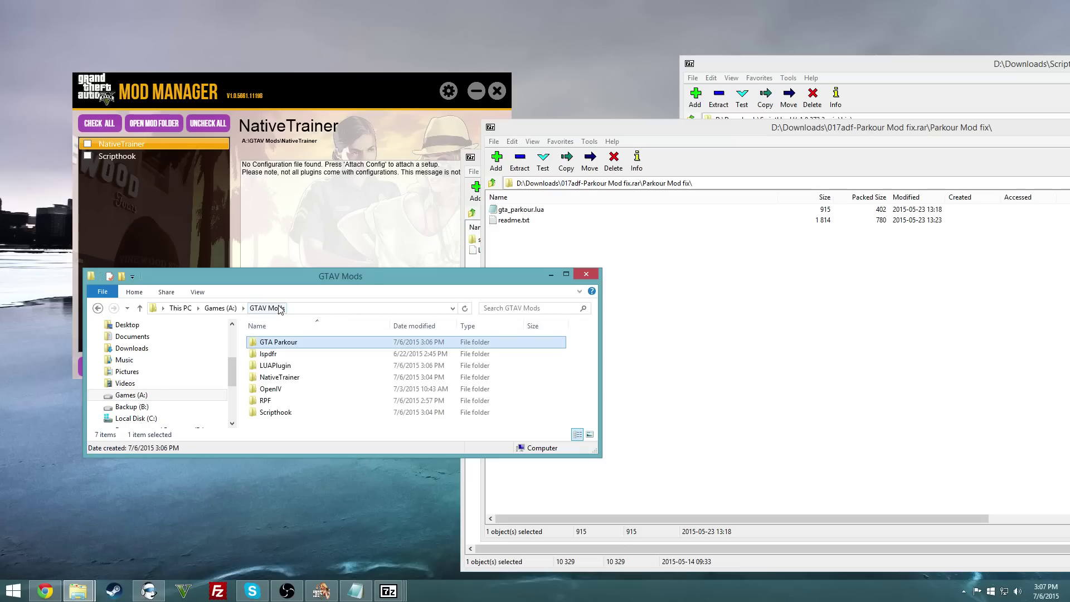
{"action": "double_click", "coordinate": [284, 368]}
{"action": "double_click", "coordinate": [284, 344]}
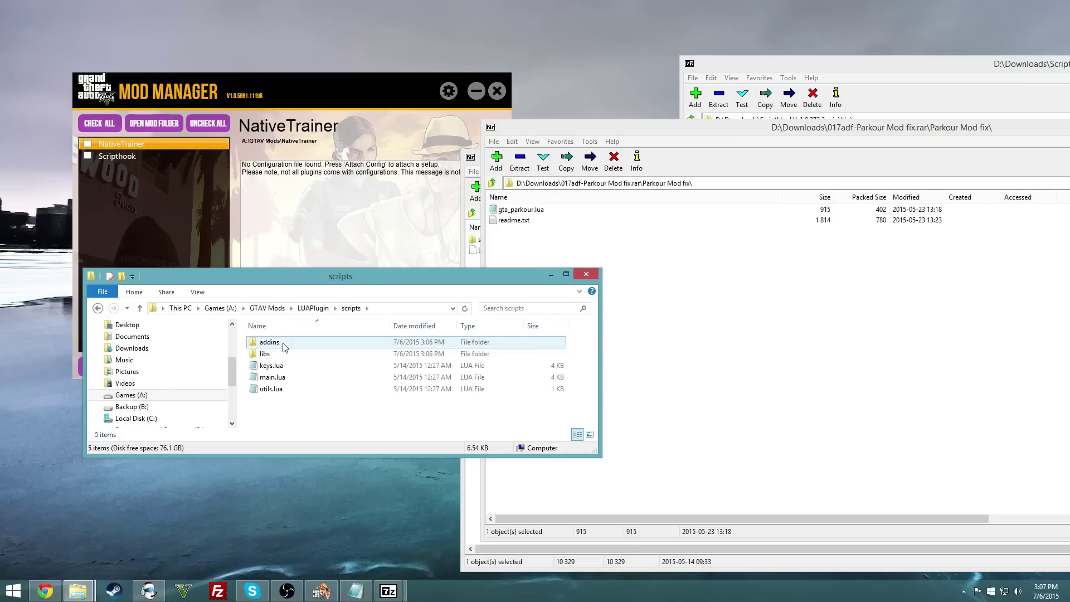
{"action": "double_click", "coordinate": [284, 344]}
{"action": "left_click_drag", "start_coordinate": [309, 371], "coordinate": [274, 394]}
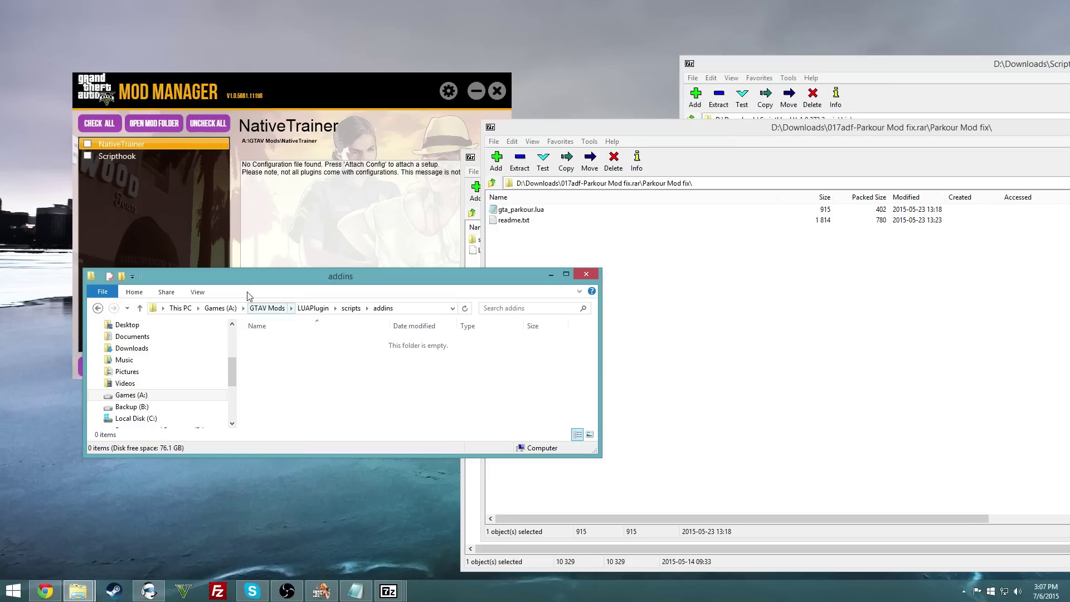
{"action": "left_click", "coordinate": [269, 308]}
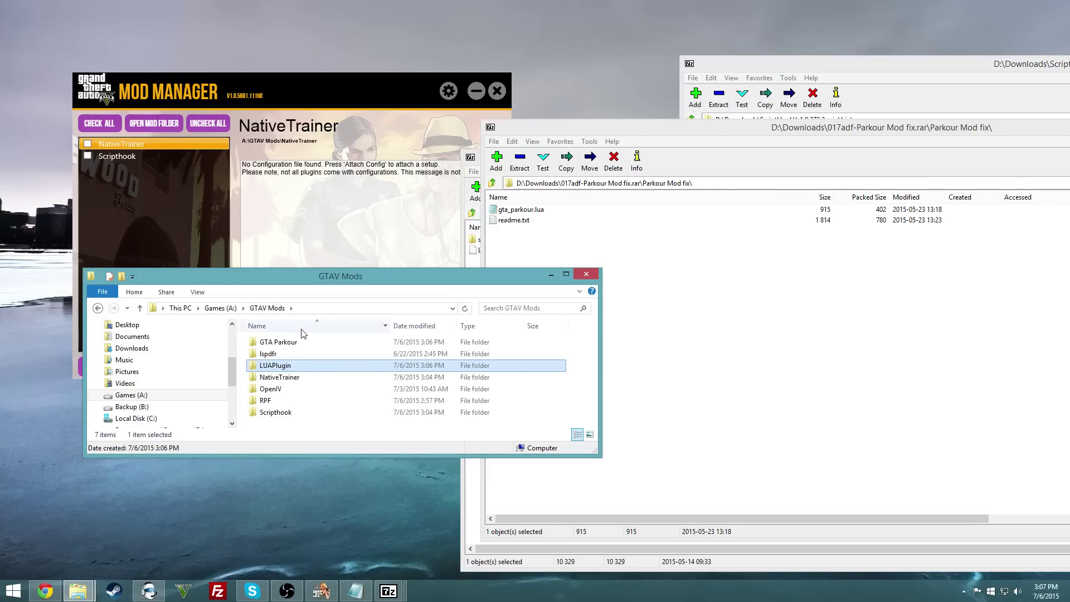
{"action": "left_click", "coordinate": [282, 377]}
{"action": "left_click", "coordinate": [290, 422]}
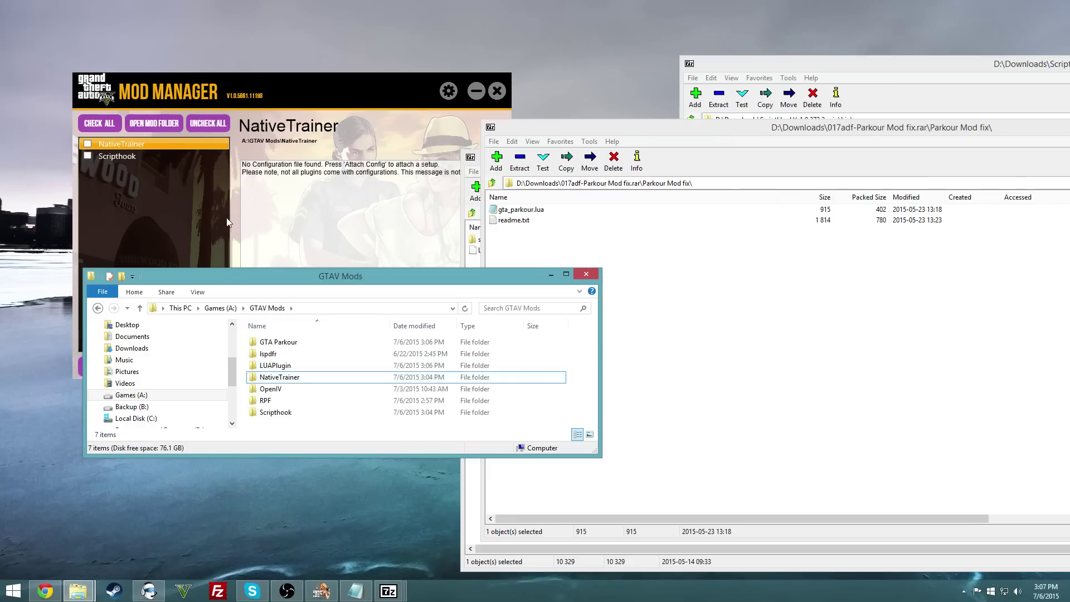
Reload the mod list in GTA V Mod Manager and enable all listed mods
{"action": "left_click", "coordinate": [227, 223]}
{"action": "left_click", "coordinate": [133, 366]}
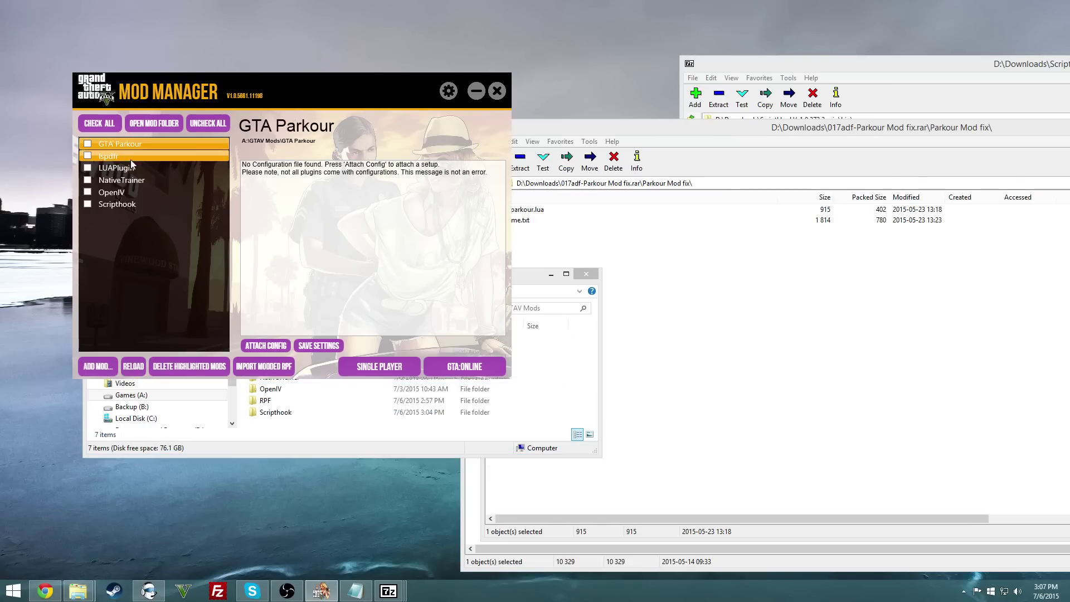
{"action": "left_click", "coordinate": [123, 204]}
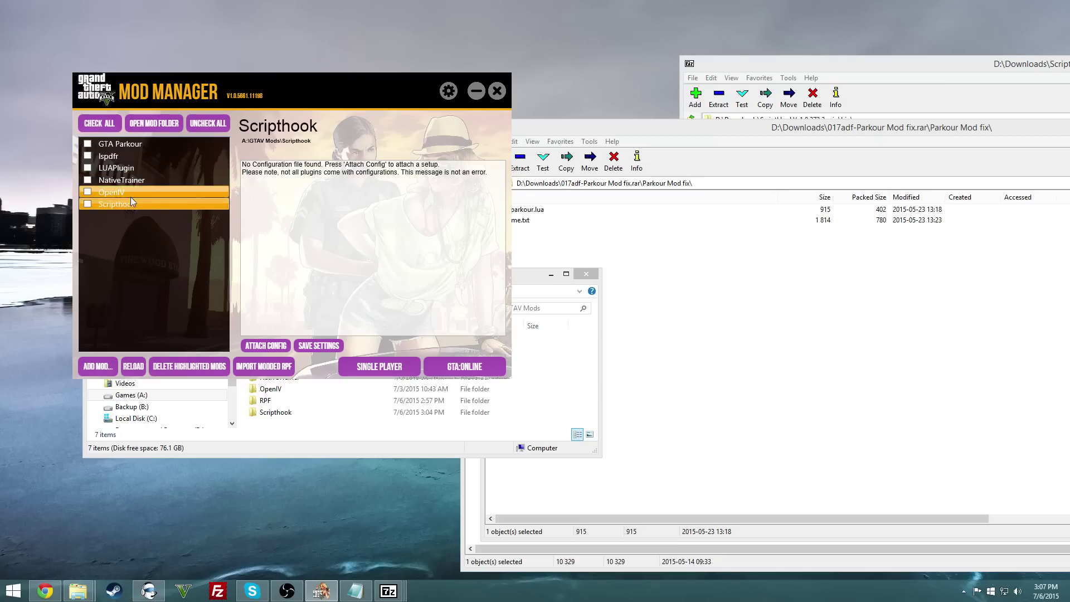
{"action": "left_click", "coordinate": [137, 180]}
{"action": "left_click", "coordinate": [100, 127]}
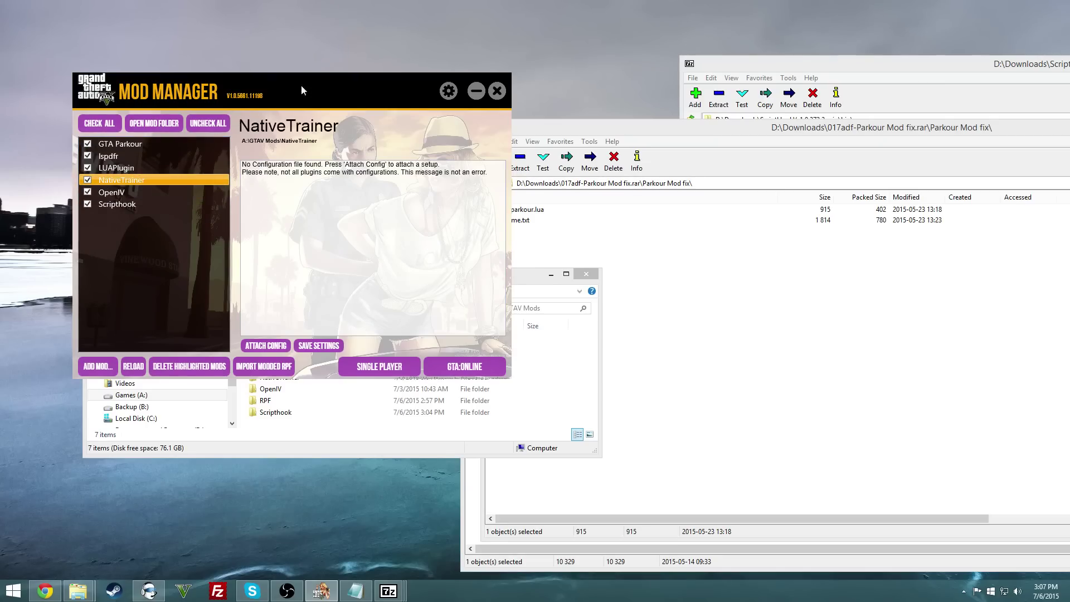
{"action": "left_click_drag", "start_coordinate": [222, 79], "coordinate": [353, 72]}
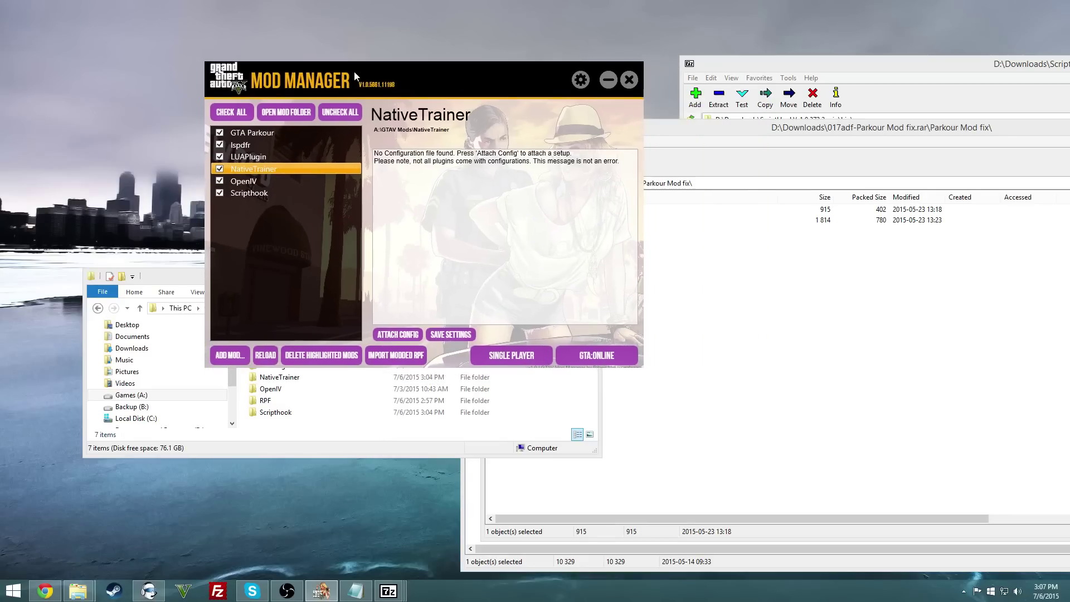
Close the Parkour, LUA and ScriptHookV archive windows
{"action": "mouse_move", "coordinate": [78, 591]}
{"action": "left_click", "coordinate": [206, 534]}
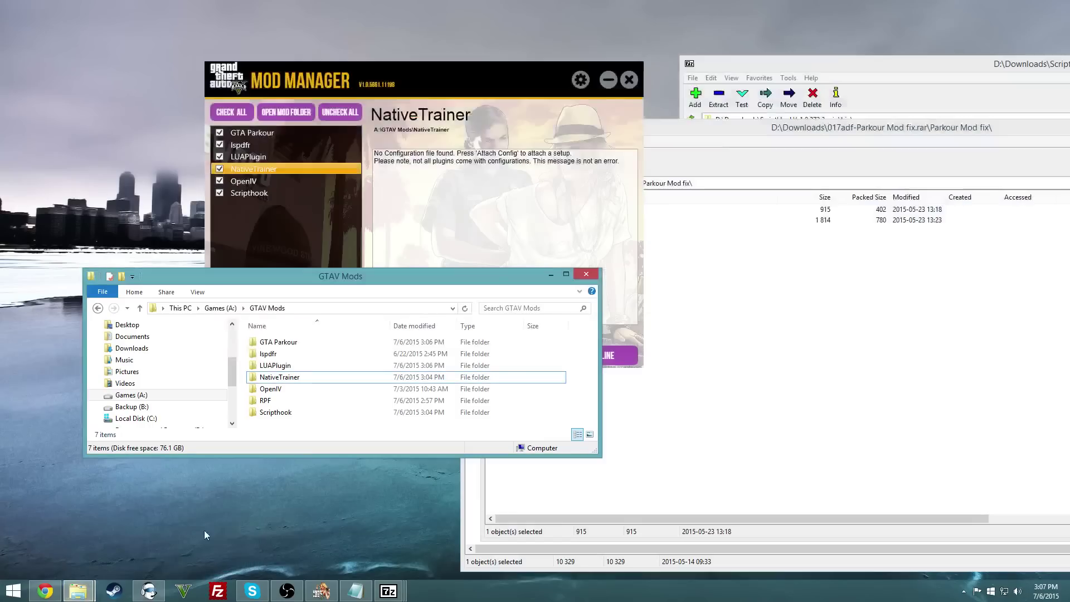
{"action": "left_click", "coordinate": [1015, 143]}
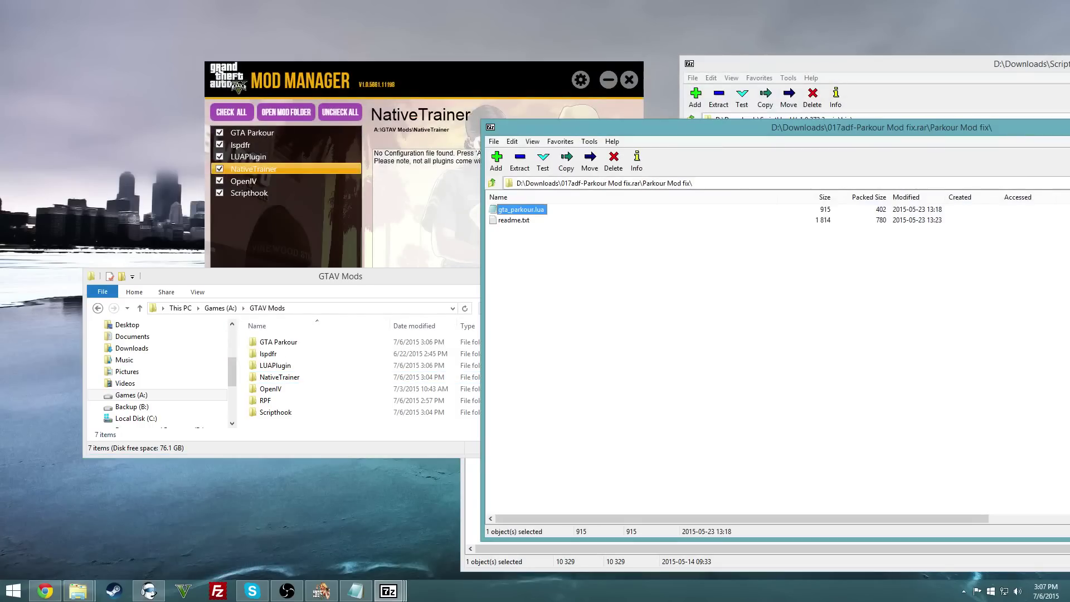
{"action": "key", "text": "alt+F4"}
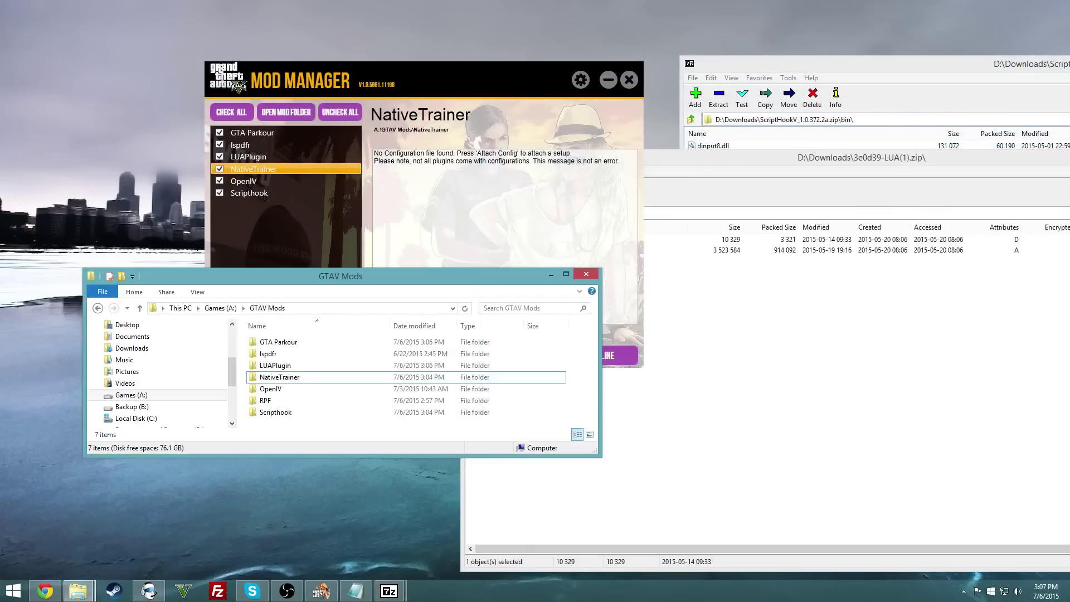
{"action": "left_click", "coordinate": [825, 178]}
{"action": "key", "text": "alt+F4"}
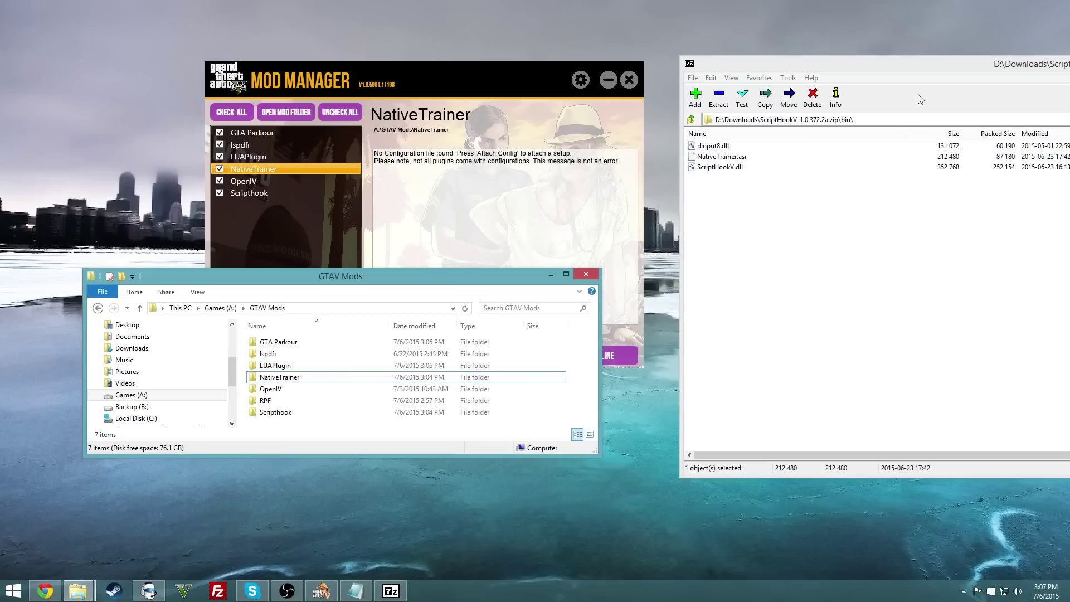
{"action": "key", "text": "alt+F4"}
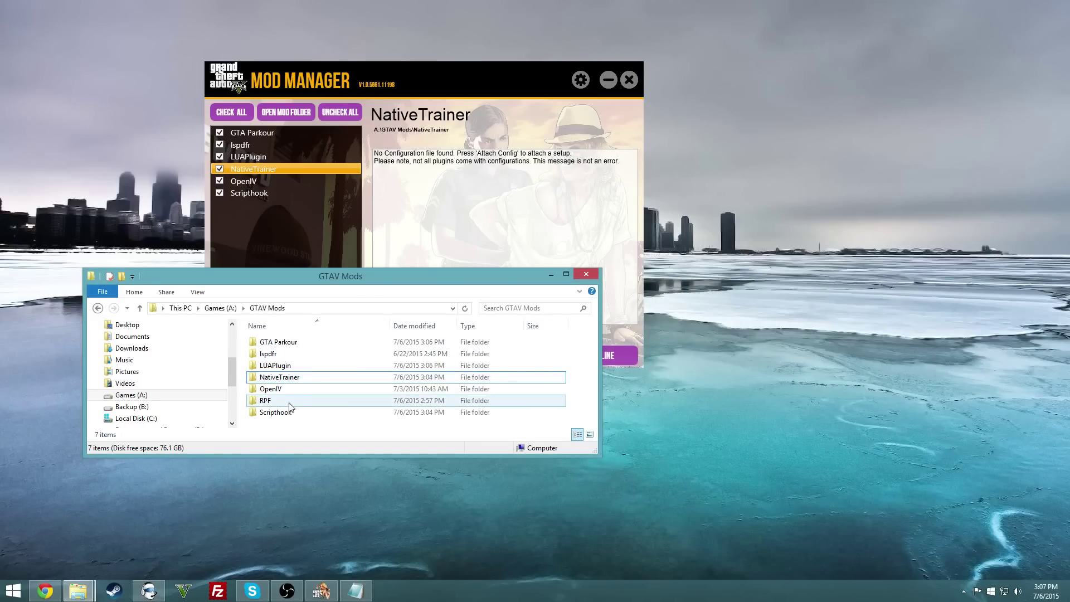
Open the GTAV game folder on the Games (A:) drive in a maximized window
{"action": "left_click", "coordinate": [220, 309]}
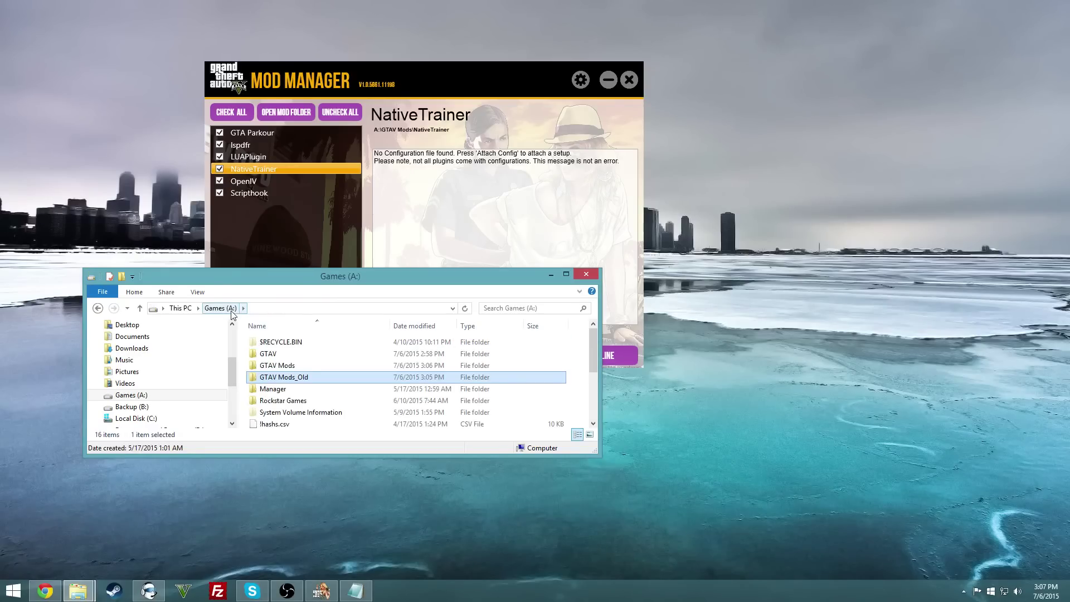
{"action": "key", "text": "Up"}
{"action": "key", "text": "Up"}
{"action": "key", "text": "Return"}
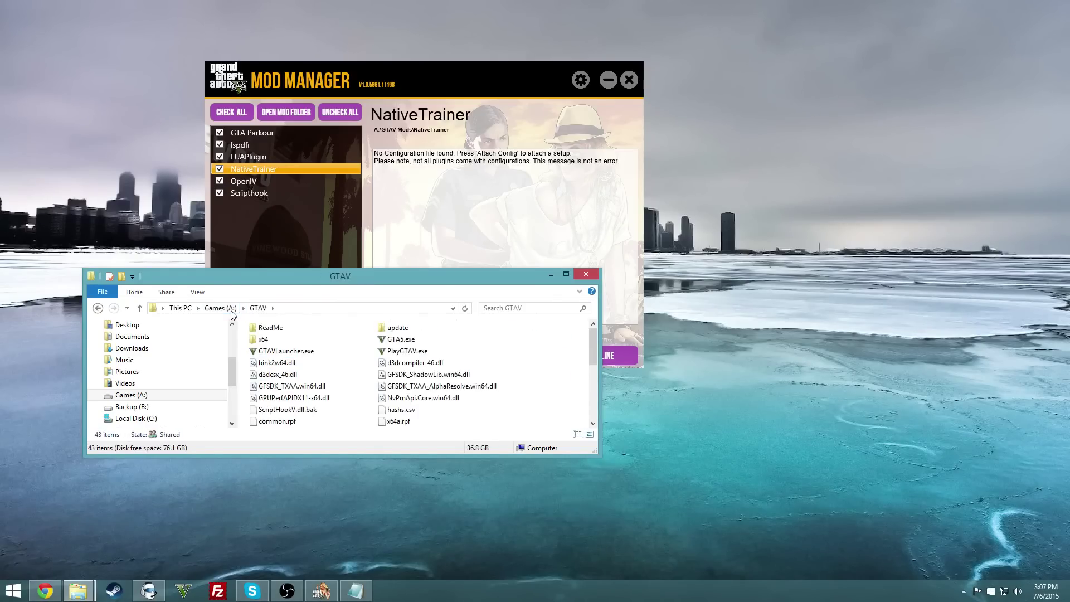
{"action": "double_click", "coordinate": [411, 283]}
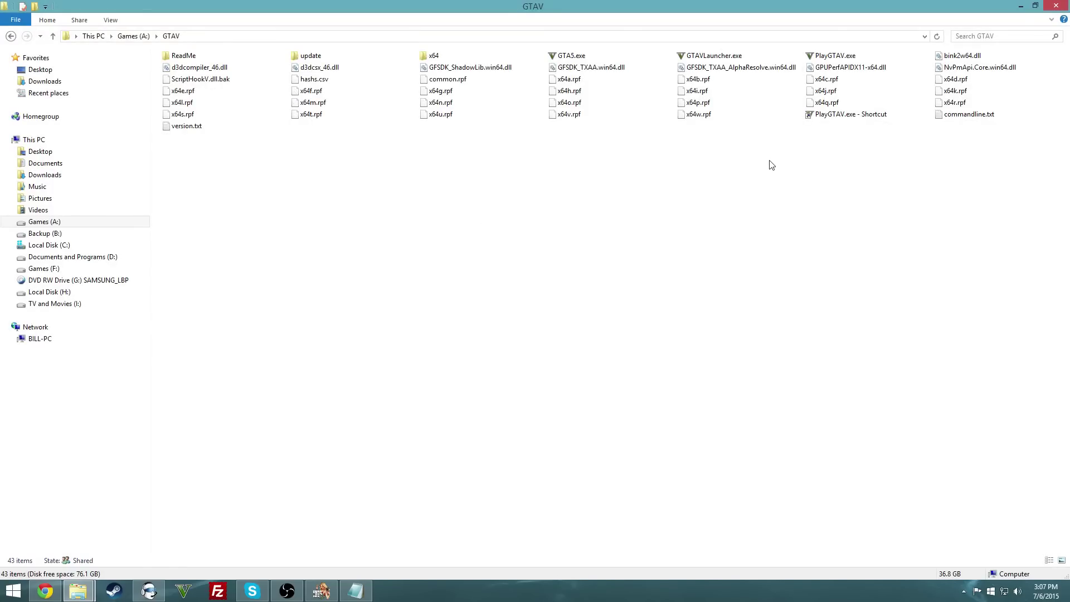
Launch single player with the enabled mods from Mod Manager and decline the RAGE Plugin Hook disclaimer
{"action": "left_click", "coordinate": [322, 589]}
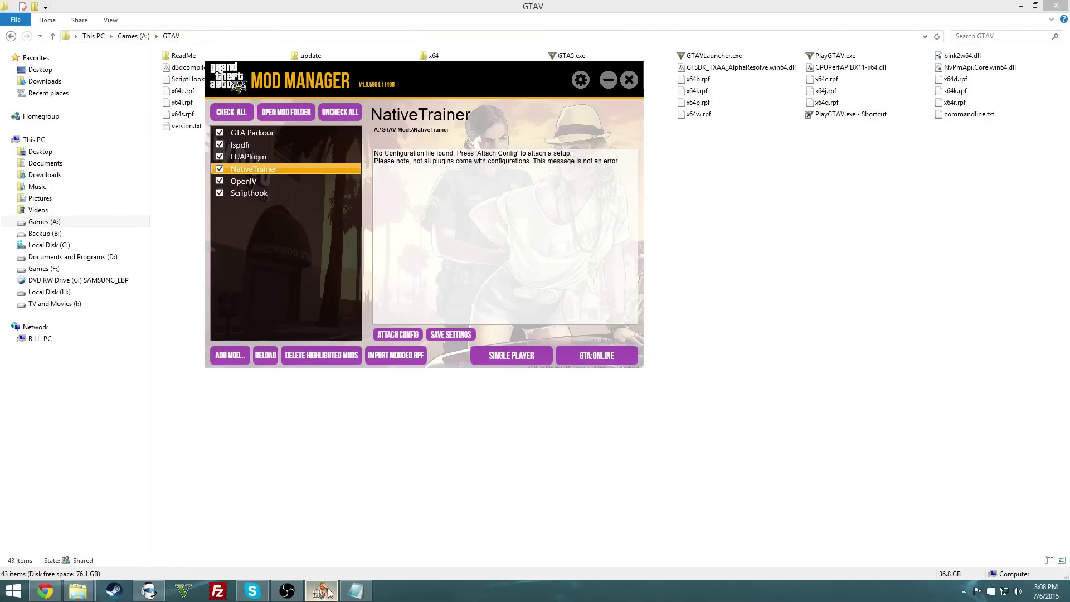
{"action": "left_click", "coordinate": [525, 360]}
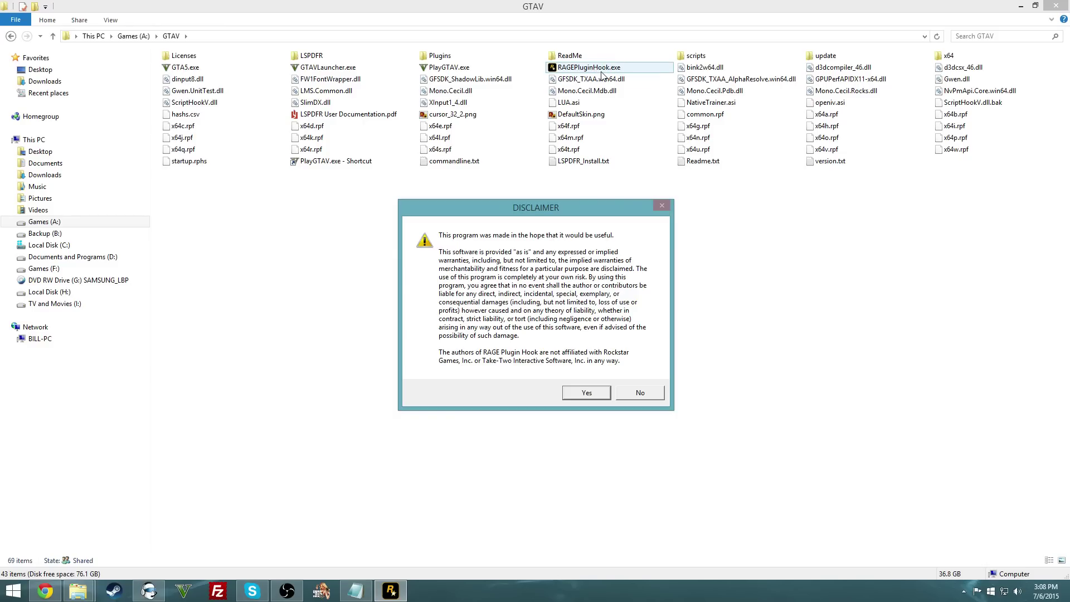
{"action": "left_click", "coordinate": [635, 393]}
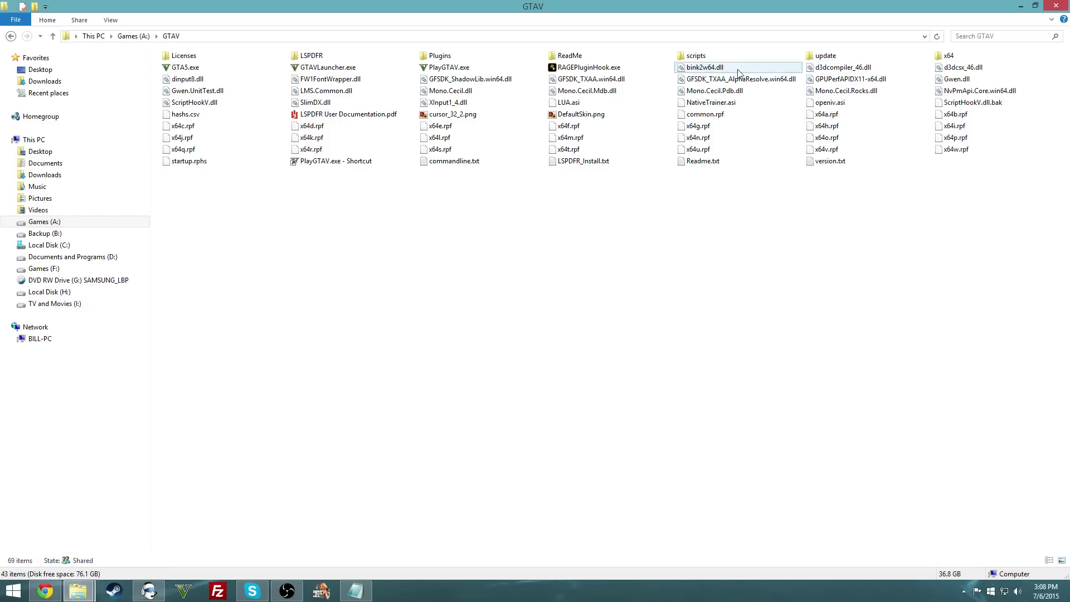
Examine the scripts folder and its addins subfolder in the GTAV game folder for the installed Lua files
{"action": "double_click", "coordinate": [735, 54]}
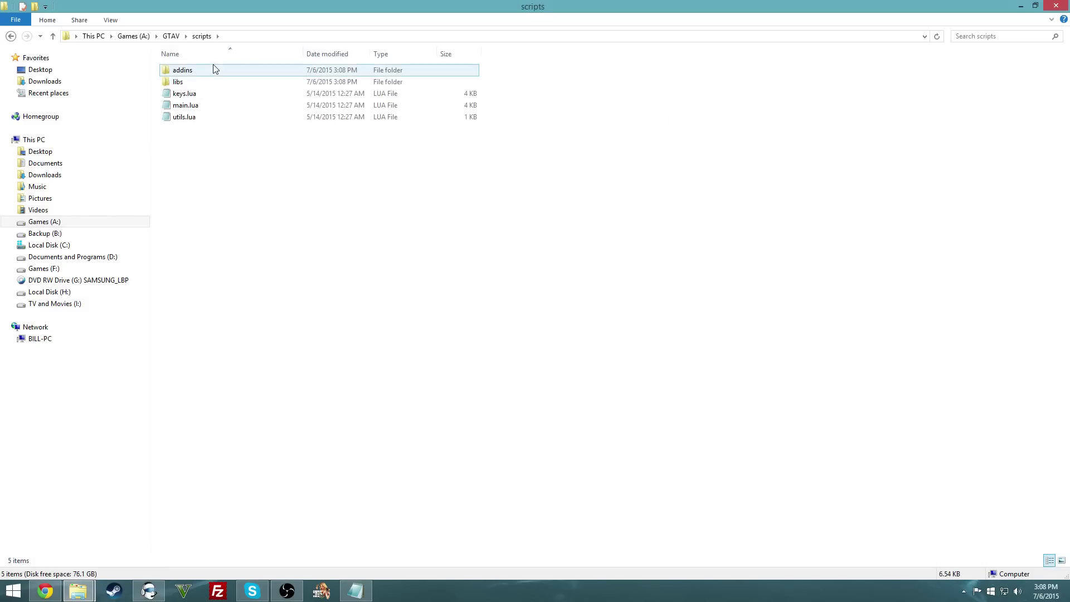
{"action": "double_click", "coordinate": [215, 69]}
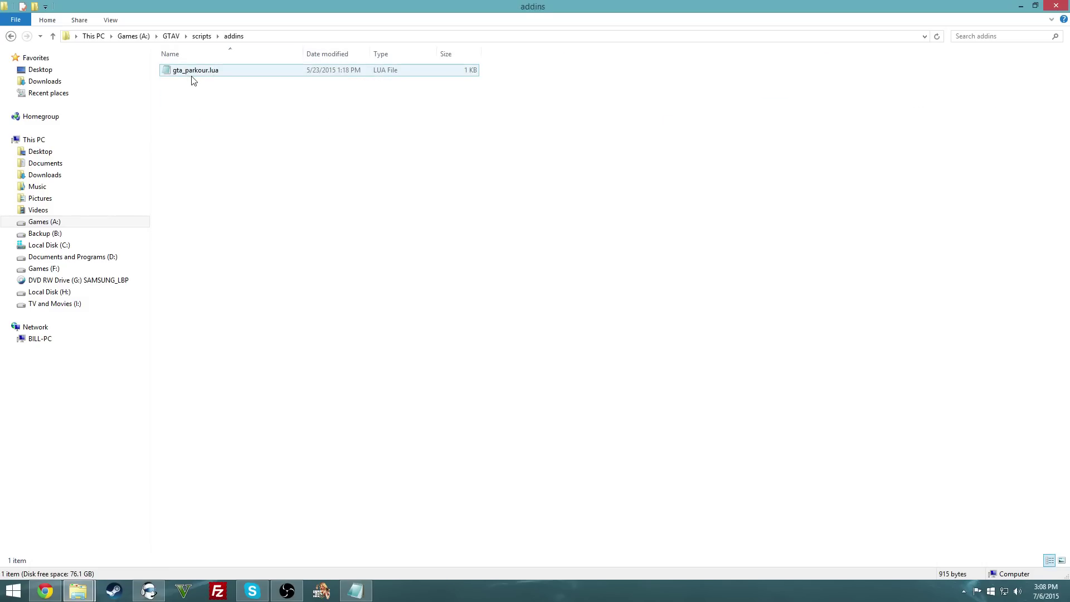
{"action": "left_click", "coordinate": [202, 36]}
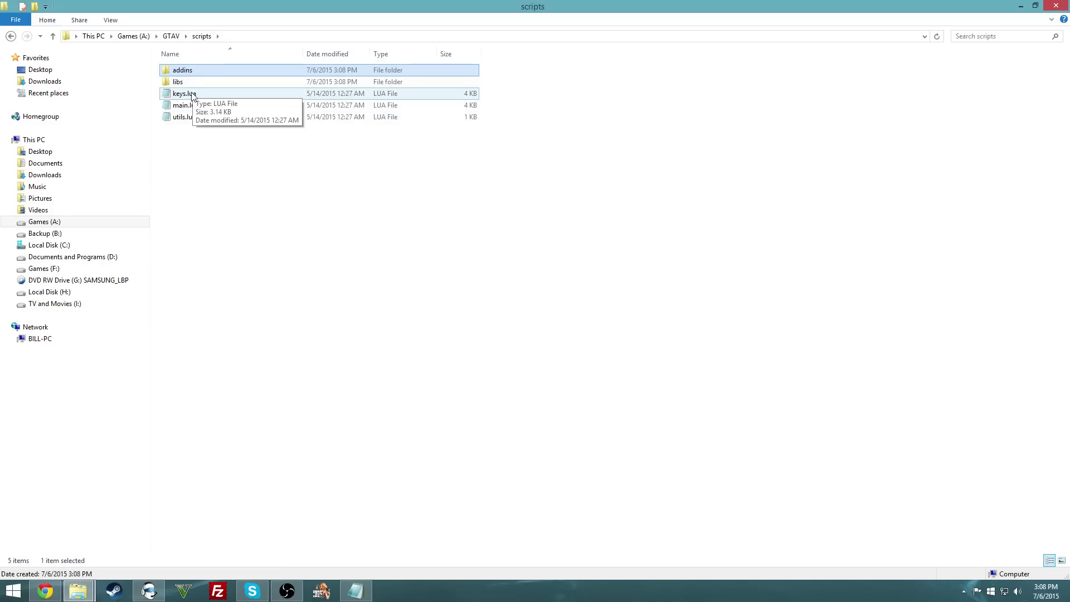
{"action": "left_click", "coordinate": [192, 95]}
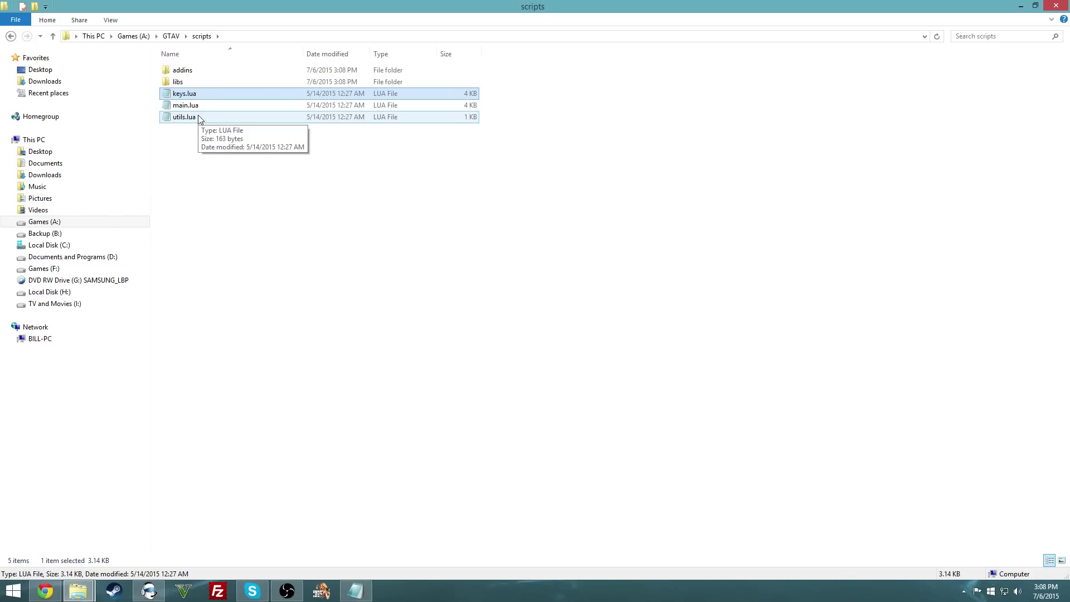
{"action": "key", "text": "Home"}
{"action": "key", "text": "Return"}
{"action": "key", "text": "BackSpace"}
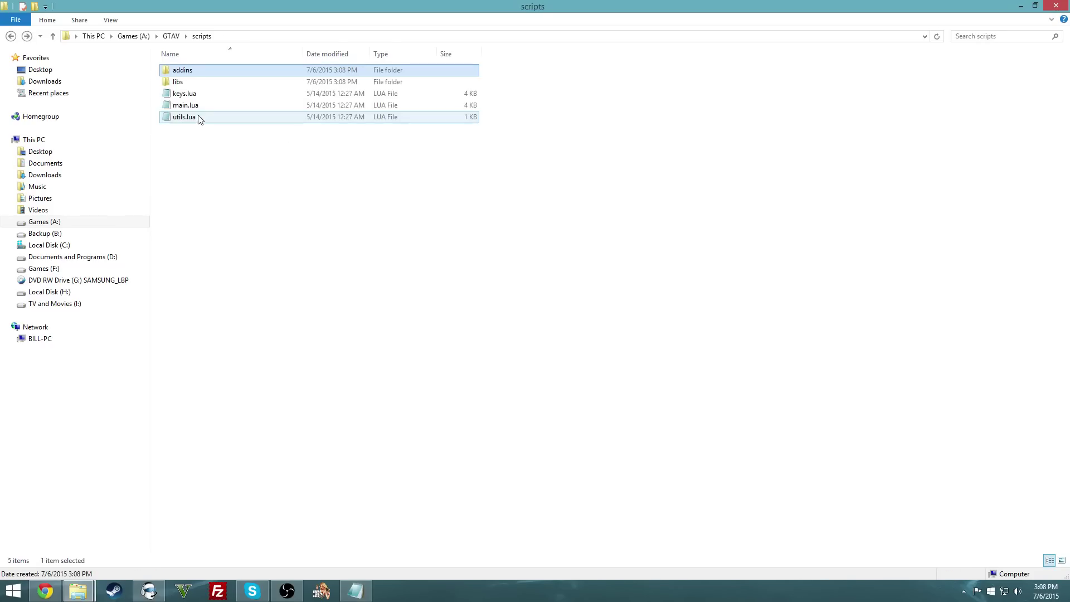
{"action": "left_click", "coordinate": [171, 36]}
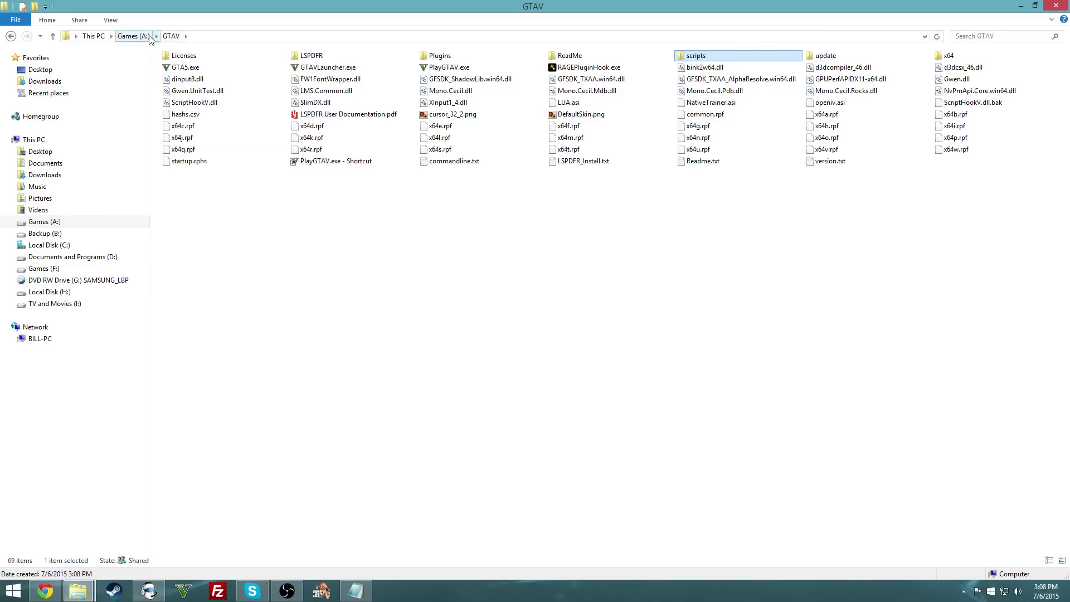
Close the GTAV game folder window and open the GTA Parkour folder inside GTAV Mods on the Games (A:) drive
{"action": "left_click", "coordinate": [1055, 5]}
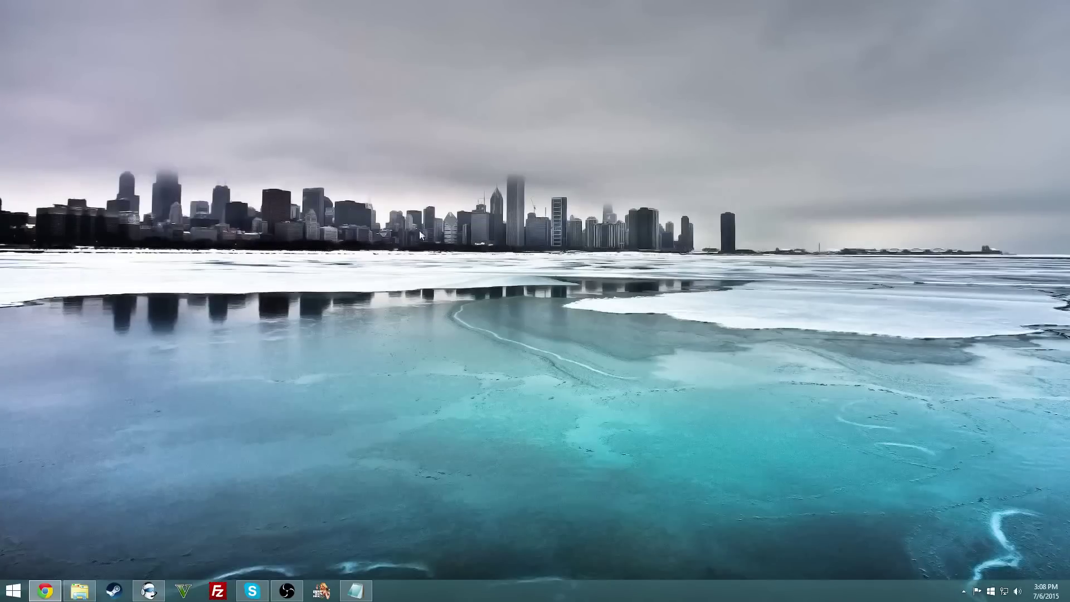
{"action": "left_click", "coordinate": [73, 594]}
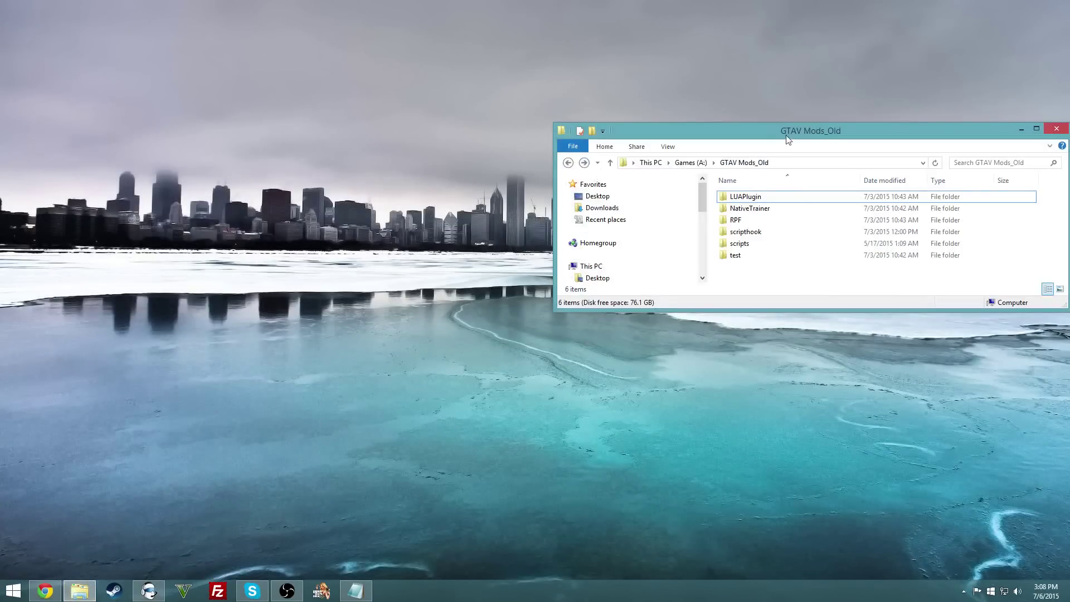
{"action": "left_click", "coordinate": [689, 163]}
{"action": "double_click", "coordinate": [749, 213]}
{"action": "left_click_drag", "start_coordinate": [749, 132], "coordinate": [418, 79]}
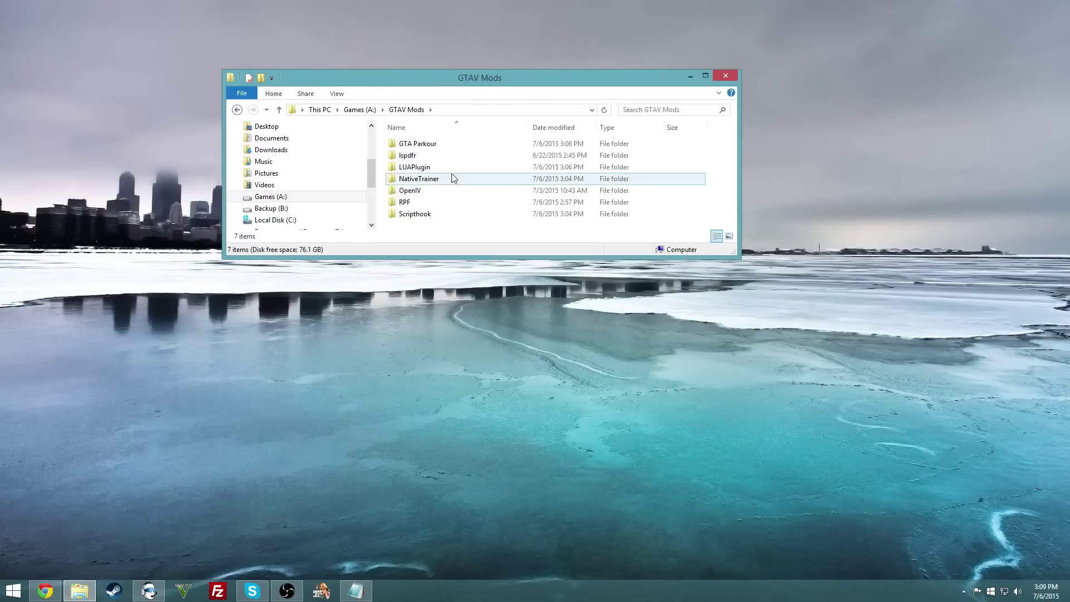
{"action": "double_click", "coordinate": [422, 145]}
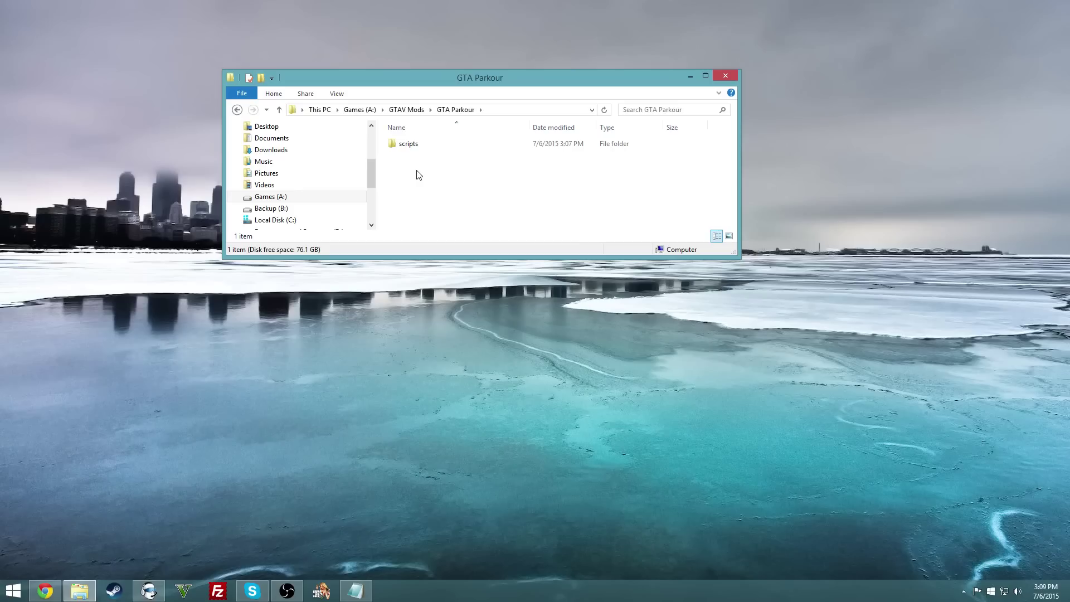
Create an empty text document in the GTA Parkour folder and name it addinSOund.mp3, accepting the extension change
{"action": "right_click", "coordinate": [417, 171]}
{"action": "mouse_move", "coordinate": [483, 309]}
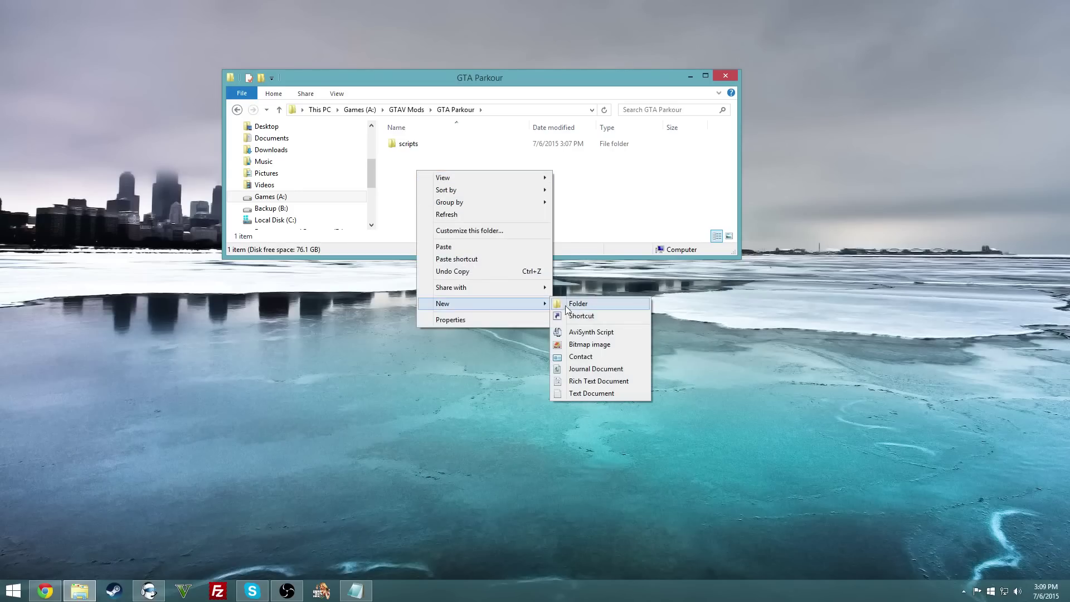
{"action": "left_click", "coordinate": [611, 395]}
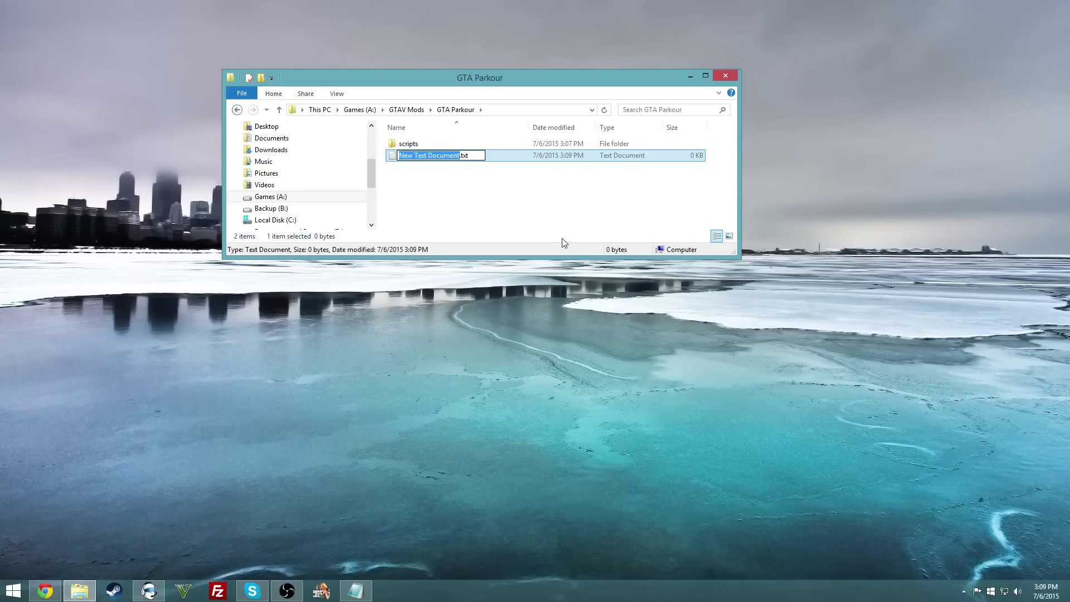
{"action": "type", "text": "addinSOund.mp3"}
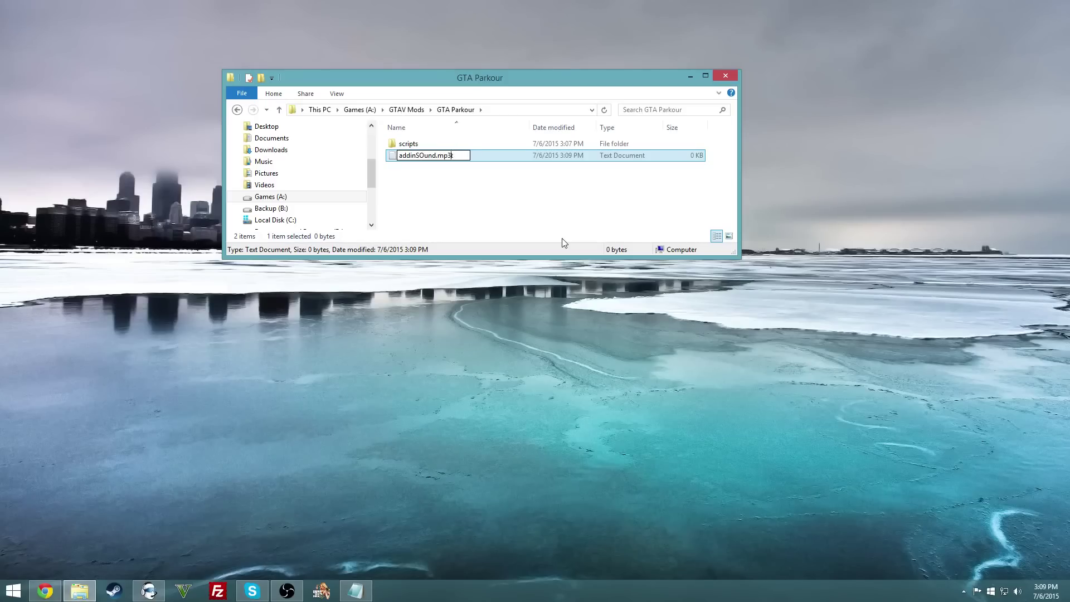
{"action": "key", "text": "Delete"}
{"action": "key", "text": "Return"}
{"action": "key", "text": "Return"}
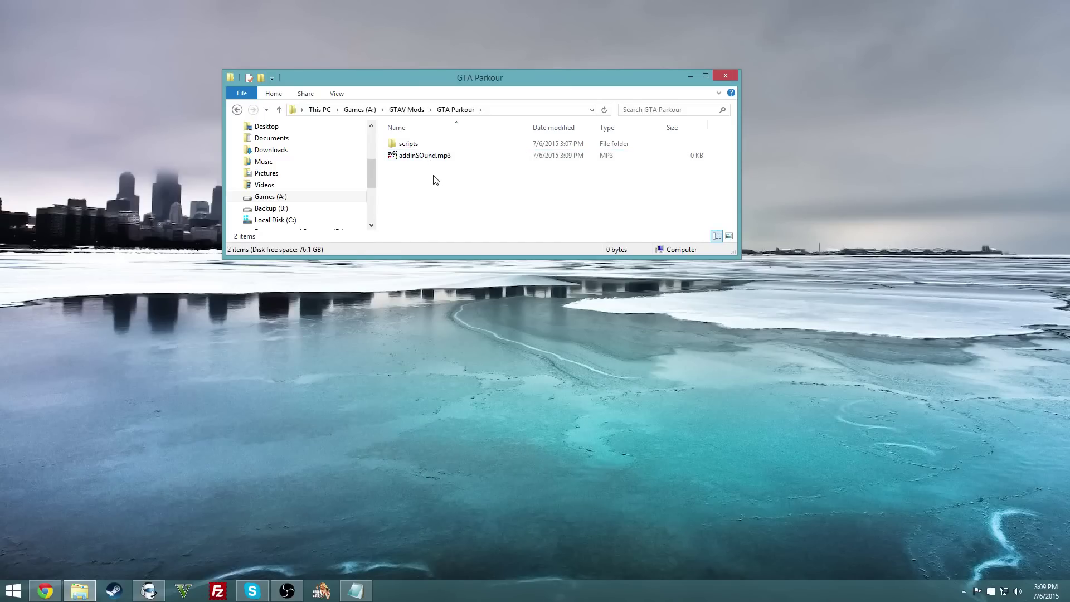
Enable only GTA Parkour and LUAPlugin in Mod Manager and launch single player
{"action": "left_click", "coordinate": [321, 591]}
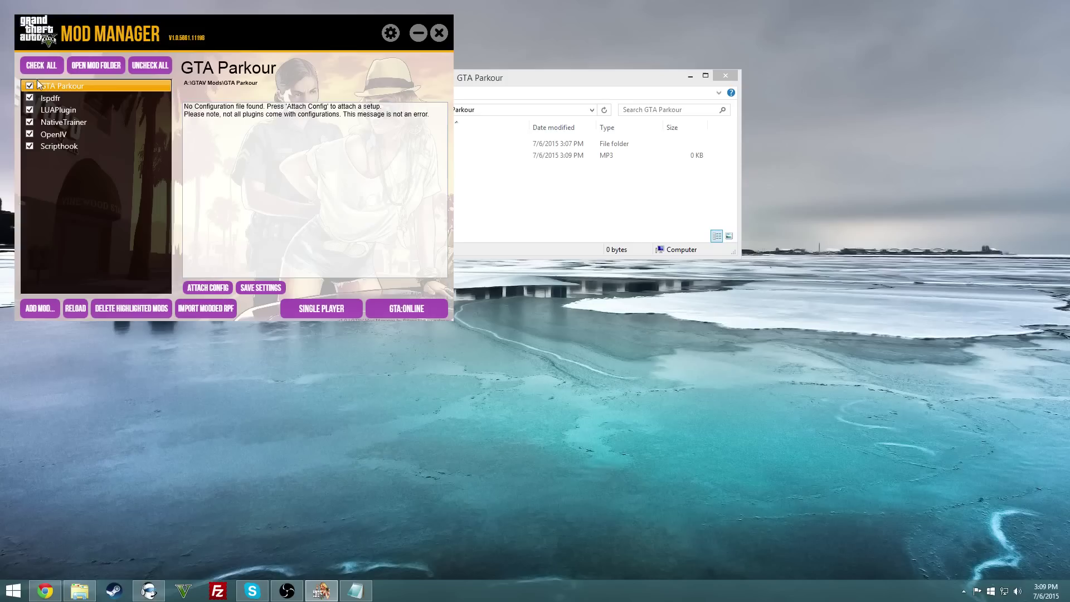
{"action": "left_click", "coordinate": [150, 65]}
{"action": "left_click", "coordinate": [61, 123]}
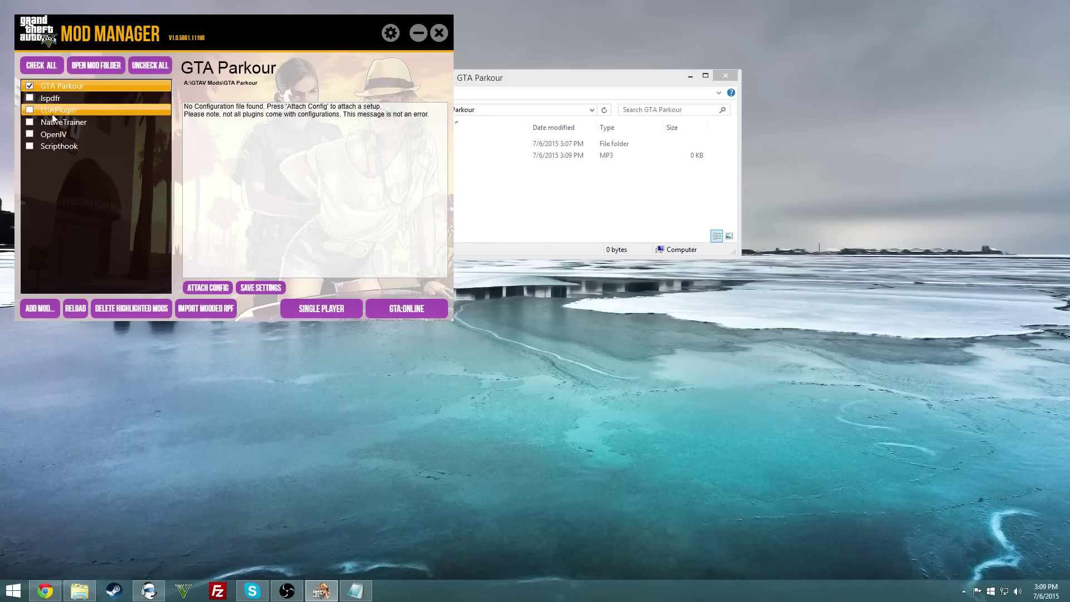
{"action": "left_click", "coordinate": [29, 109]}
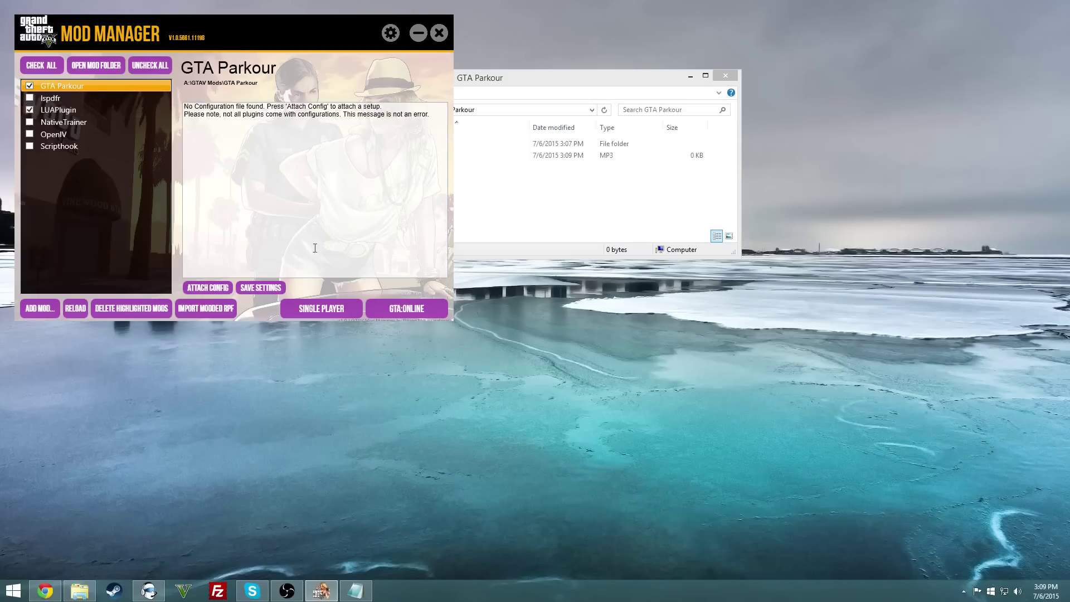
{"action": "left_click", "coordinate": [314, 310]}
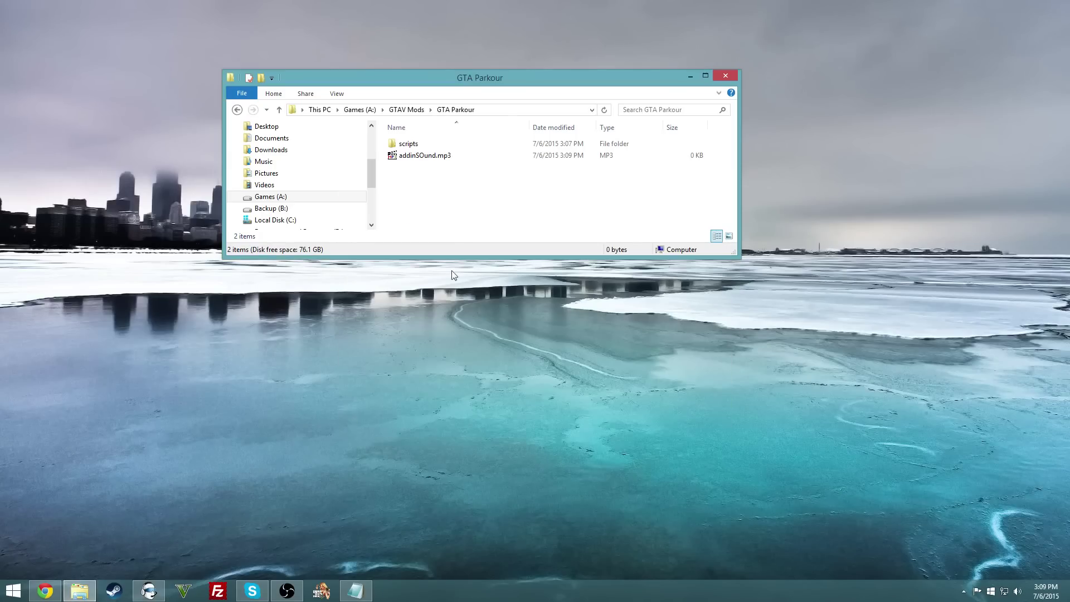
Check the GTAV game folder for the addinSOund.mp3 file and place its window below the GTA Parkour window
{"action": "left_click", "coordinate": [68, 590]}
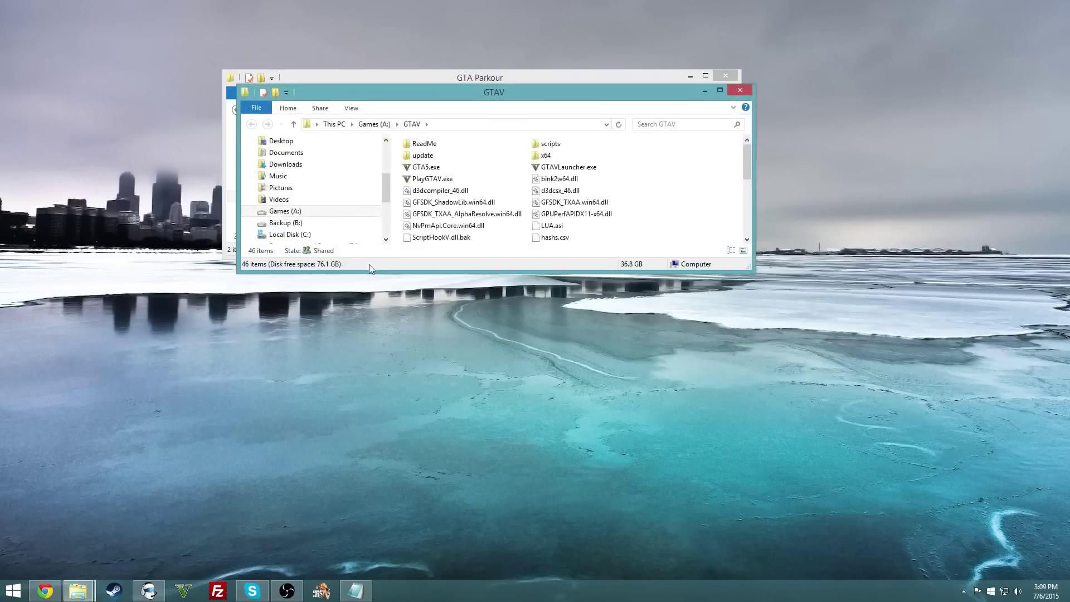
{"action": "double_click", "coordinate": [495, 98]}
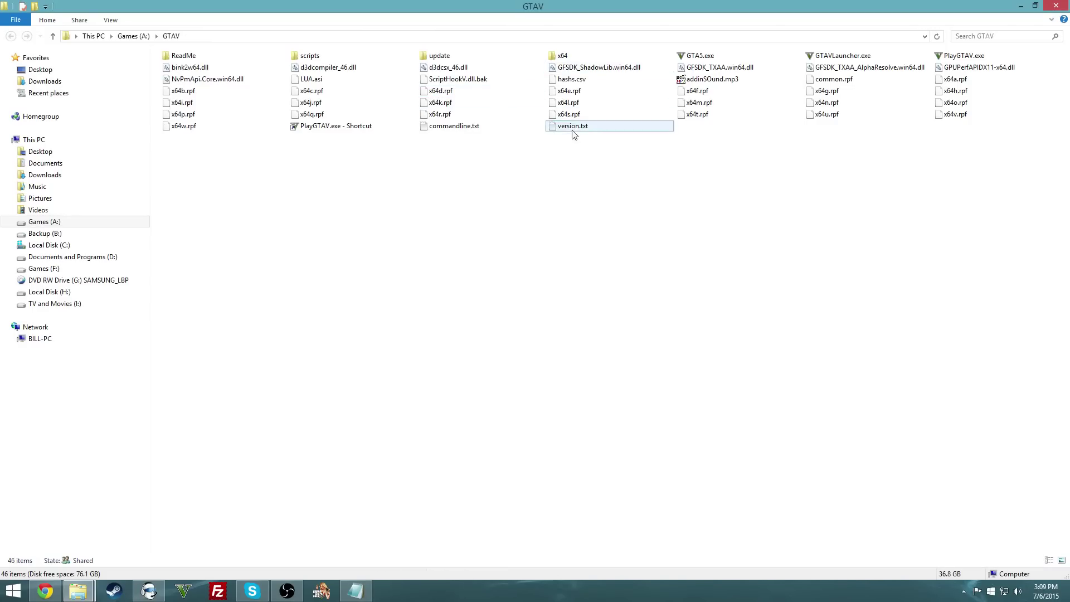
{"action": "left_click", "coordinate": [724, 80]}
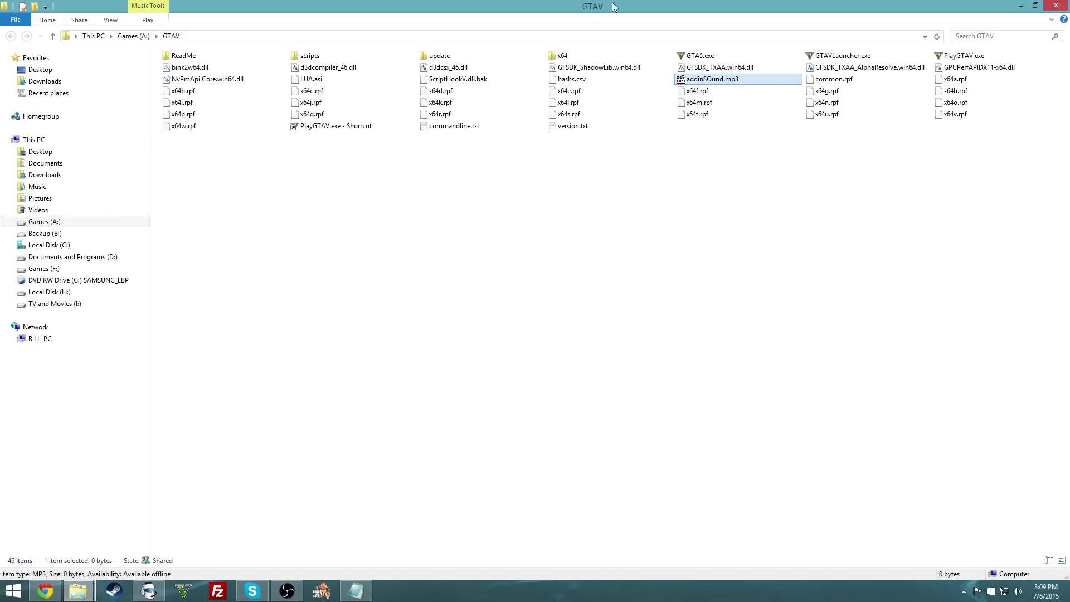
{"action": "left_click_drag", "start_coordinate": [604, 9], "coordinate": [469, 304]}
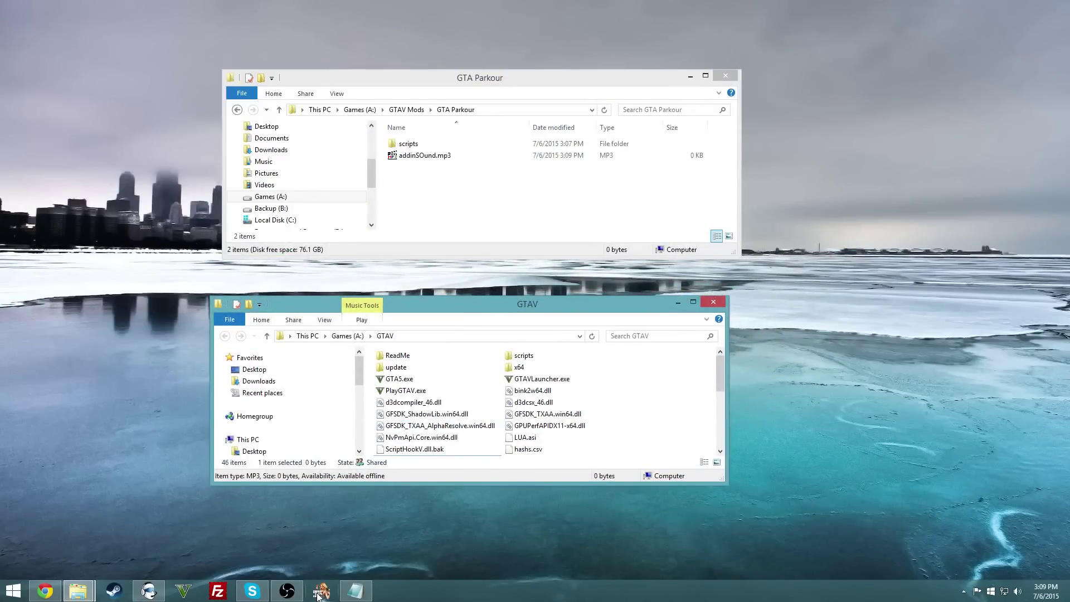
Launch GTA:Online from Mod Manager, check the GTAV game folder for leftover mod files, and close that folder
{"action": "left_click", "coordinate": [337, 524]}
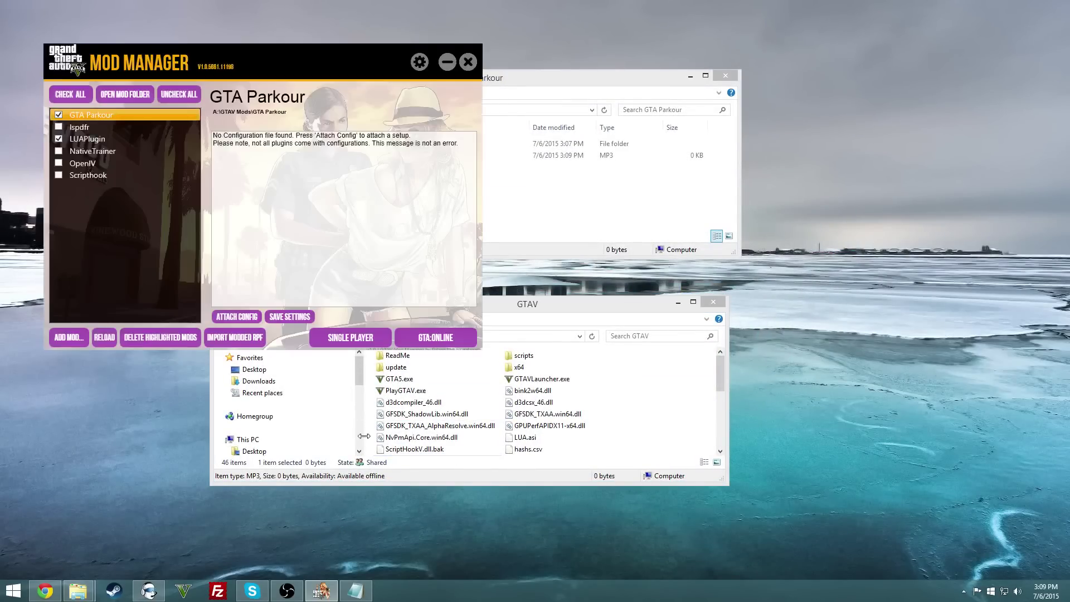
{"action": "left_click", "coordinate": [426, 336]}
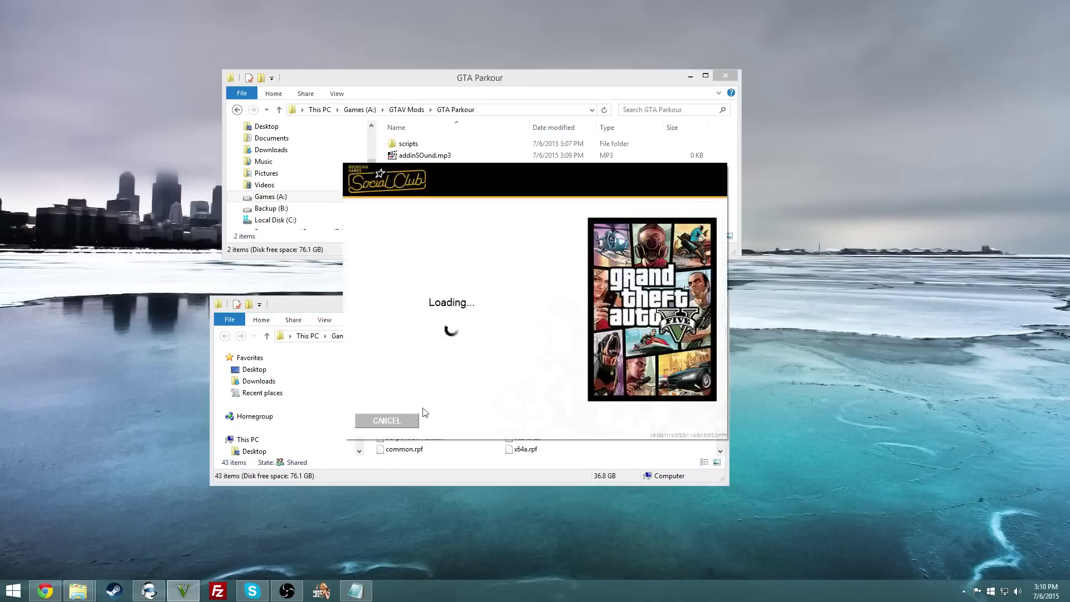
{"action": "double_click", "coordinate": [577, 308]}
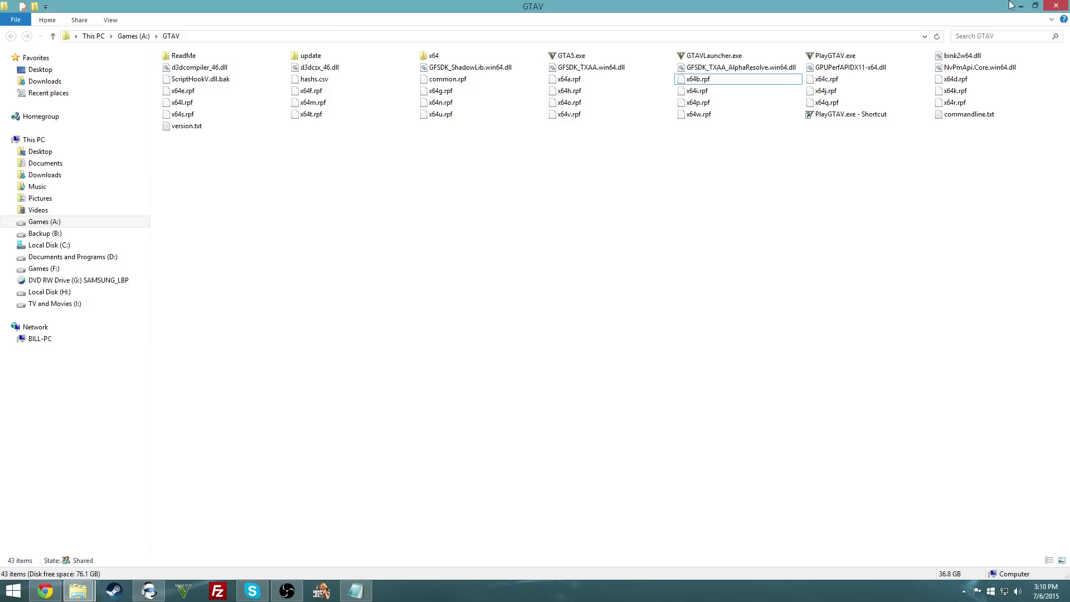
{"action": "left_click", "coordinate": [1055, 9]}
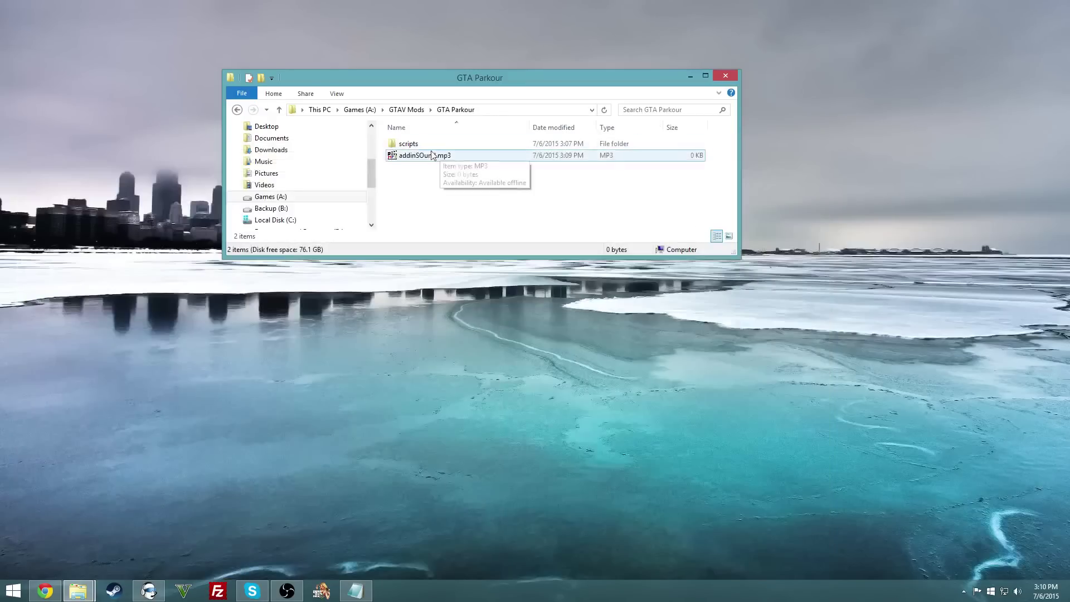
Look inside the RPF folder of GTAV Mods and return to the GTAV Mods folder
{"action": "left_click", "coordinate": [411, 110]}
{"action": "double_click", "coordinate": [422, 199]}
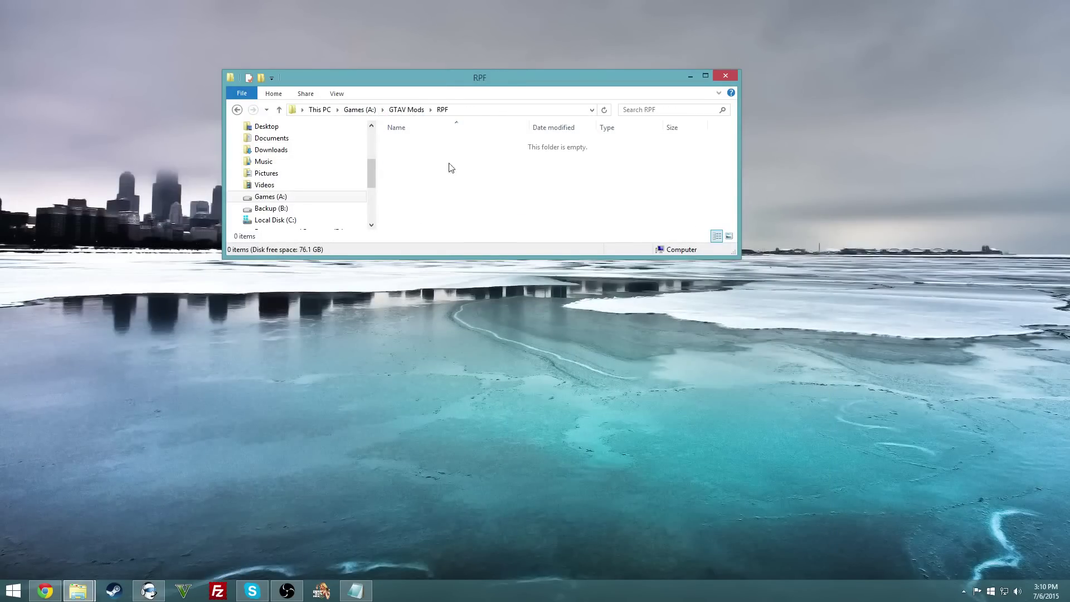
{"action": "right_click", "coordinate": [452, 168]}
{"action": "left_click", "coordinate": [432, 192]}
{"action": "left_click", "coordinate": [412, 111]}
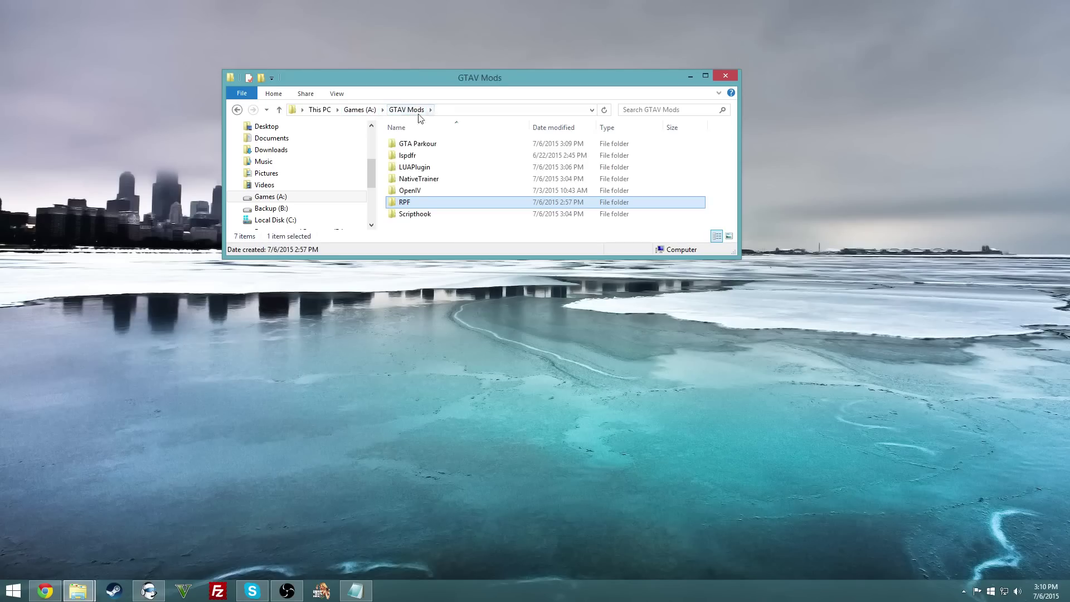
Create a folder named mods inside GTAV Mods and open it
{"action": "right_click", "coordinate": [402, 225]}
{"action": "mouse_move", "coordinate": [441, 358]}
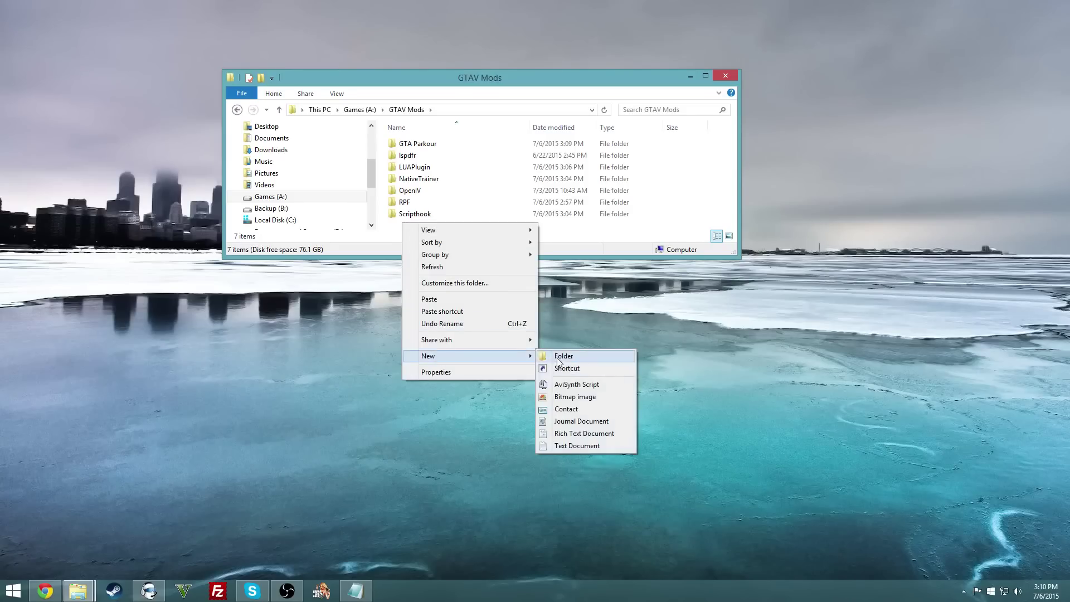
{"action": "left_click", "coordinate": [560, 355]}
{"action": "type", "text": "mods"}
{"action": "key", "text": "Return"}
{"action": "key", "text": "Return"}
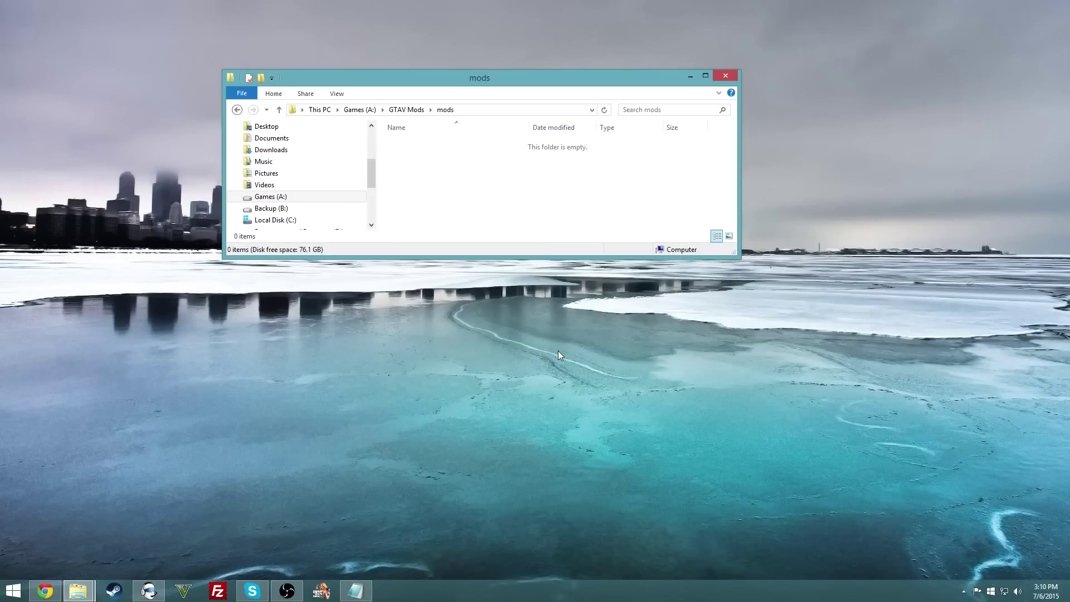
Create a folder named update inside the mods folder and open it
{"action": "right_click", "coordinate": [465, 178]}
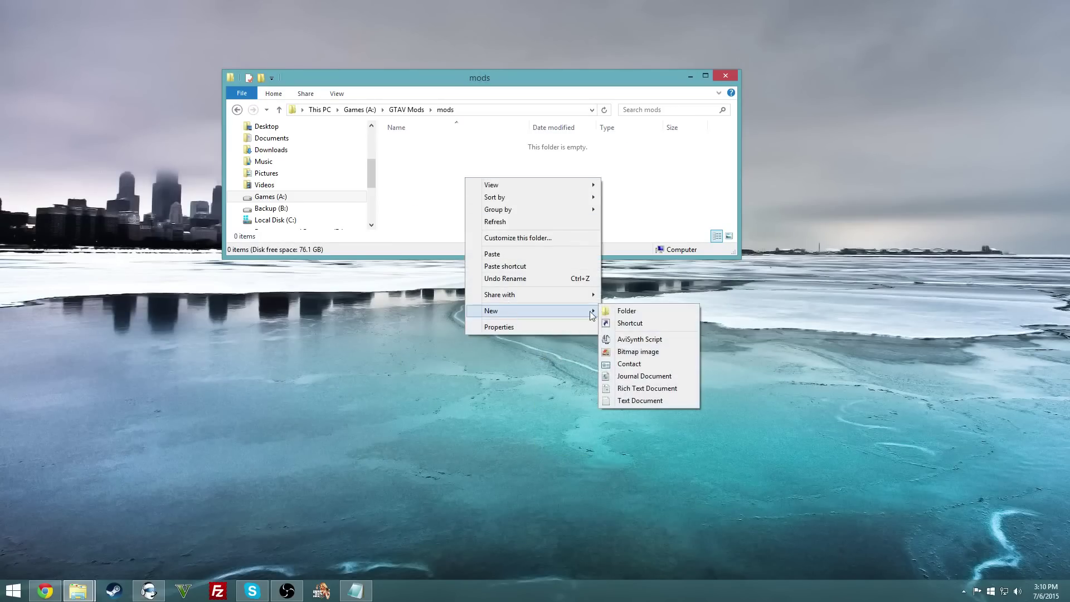
{"action": "left_click", "coordinate": [612, 311]}
{"action": "type", "text": "update"}
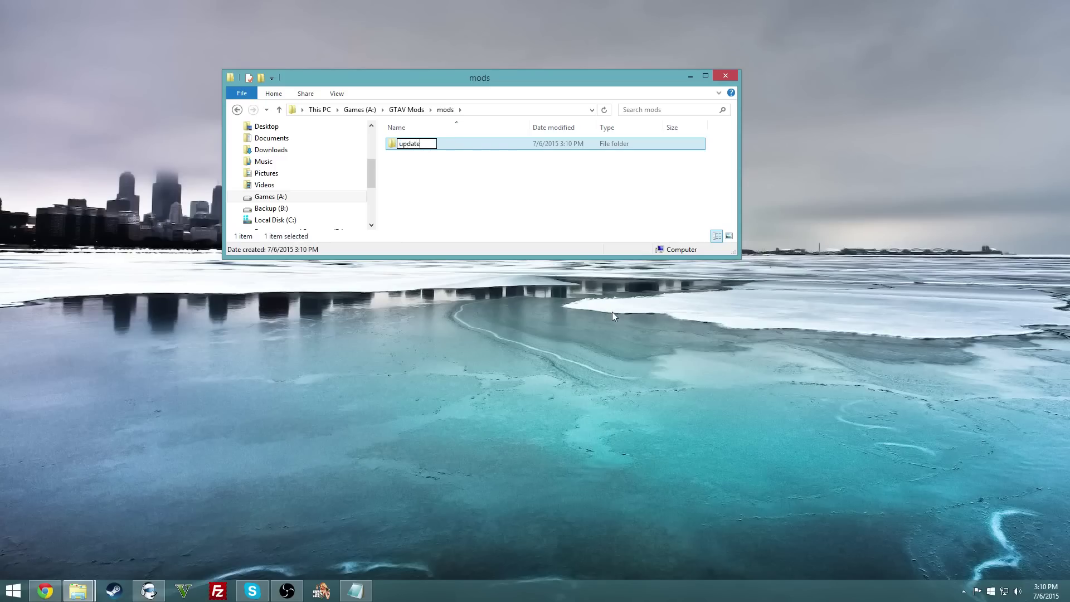
{"action": "key", "text": "Return"}
{"action": "double_click", "coordinate": [427, 145]}
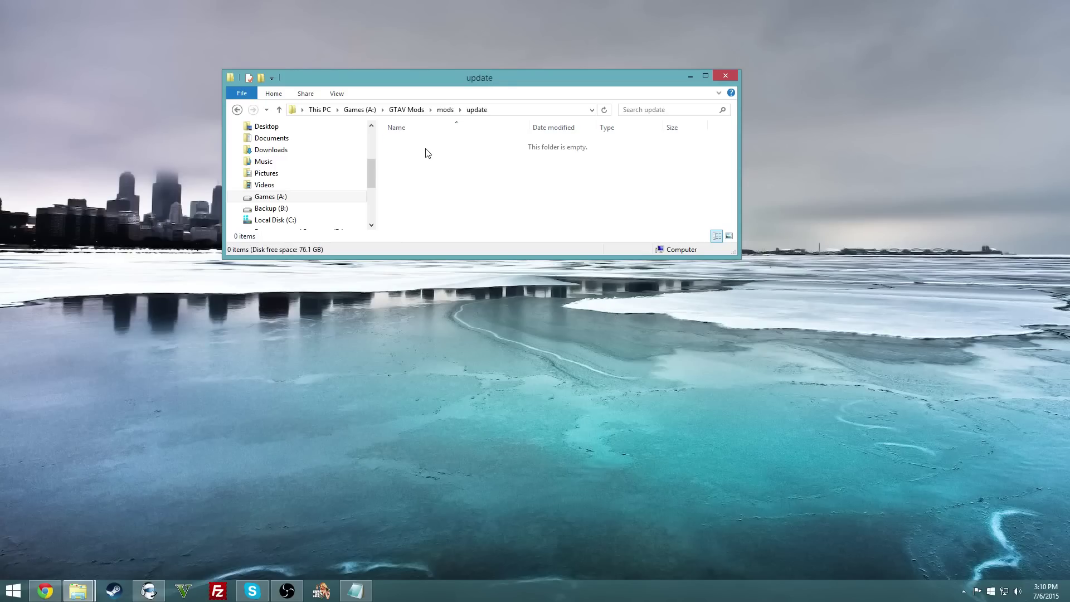
Move update.rpf from the root of the Games (A:) drive into the mods\update folder and close the drive window
{"action": "key", "text": "super+e"}
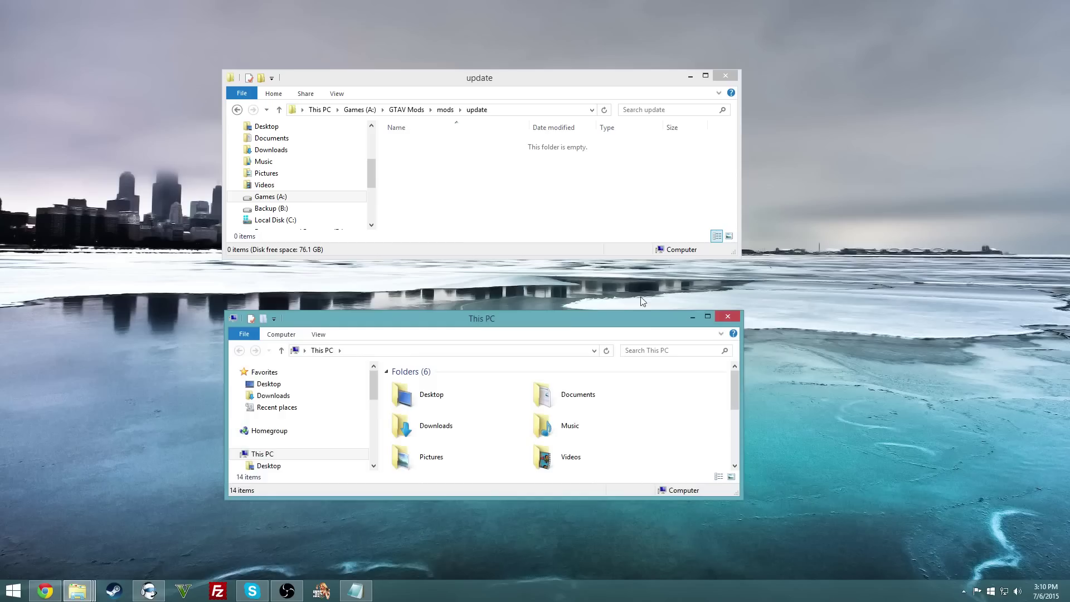
{"action": "left_click", "coordinate": [506, 354]}
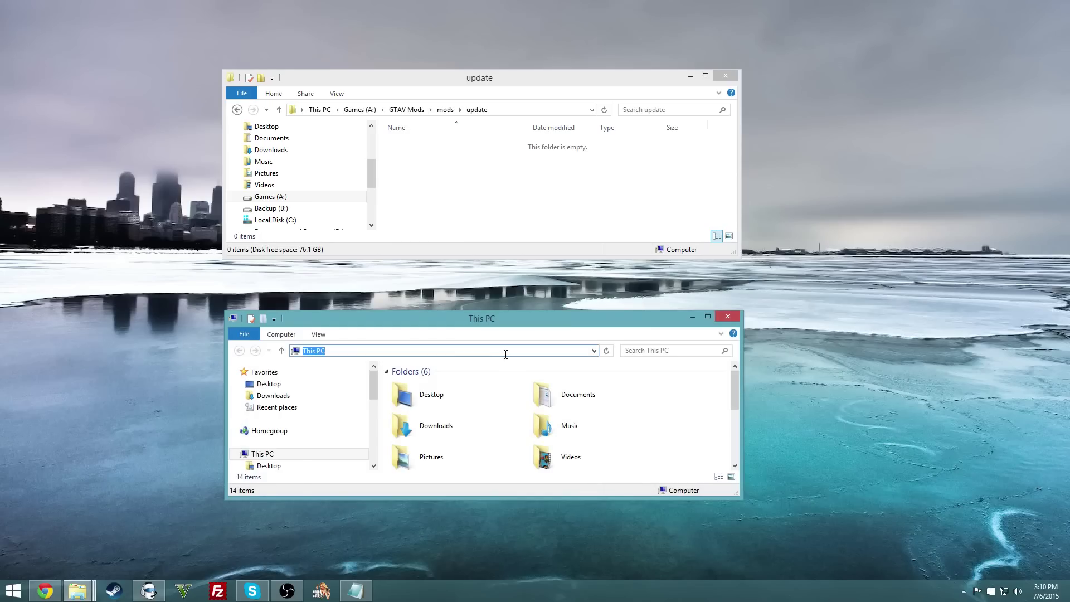
{"action": "type", "text": "A:\\"}
{"action": "key", "text": "Return"}
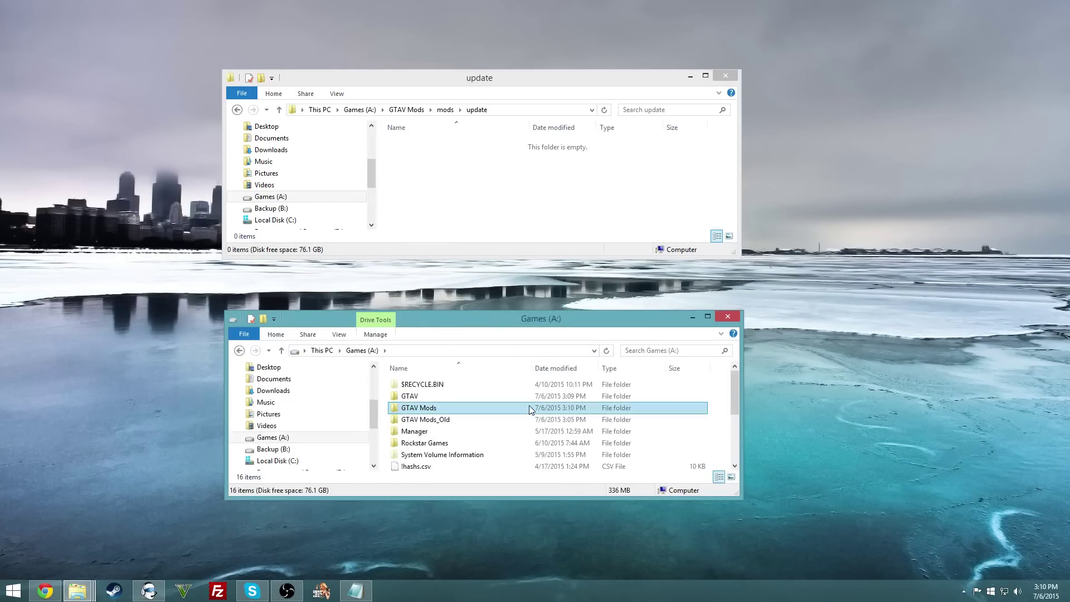
{"action": "key", "text": "u"}
{"action": "left_click_drag", "start_coordinate": [440, 465], "coordinate": [435, 168]}
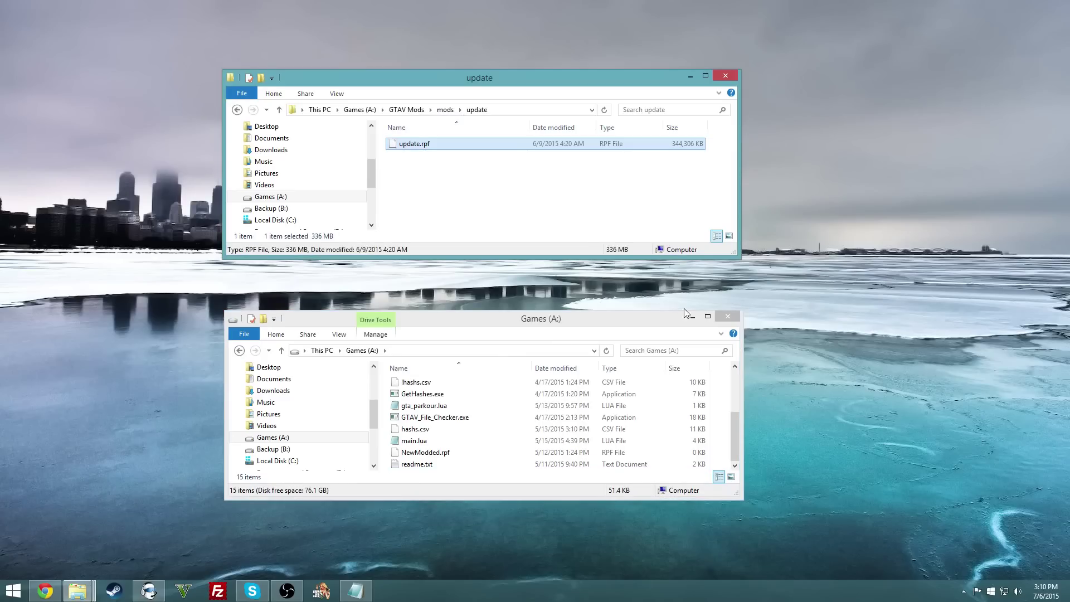
{"action": "left_click", "coordinate": [727, 316]}
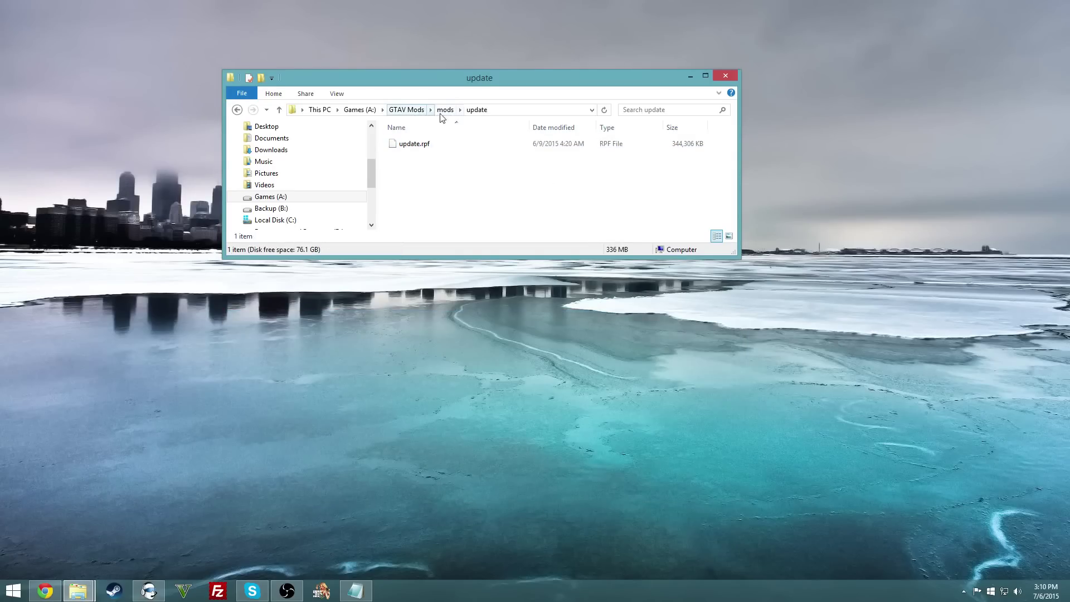
{"action": "left_click", "coordinate": [467, 175]}
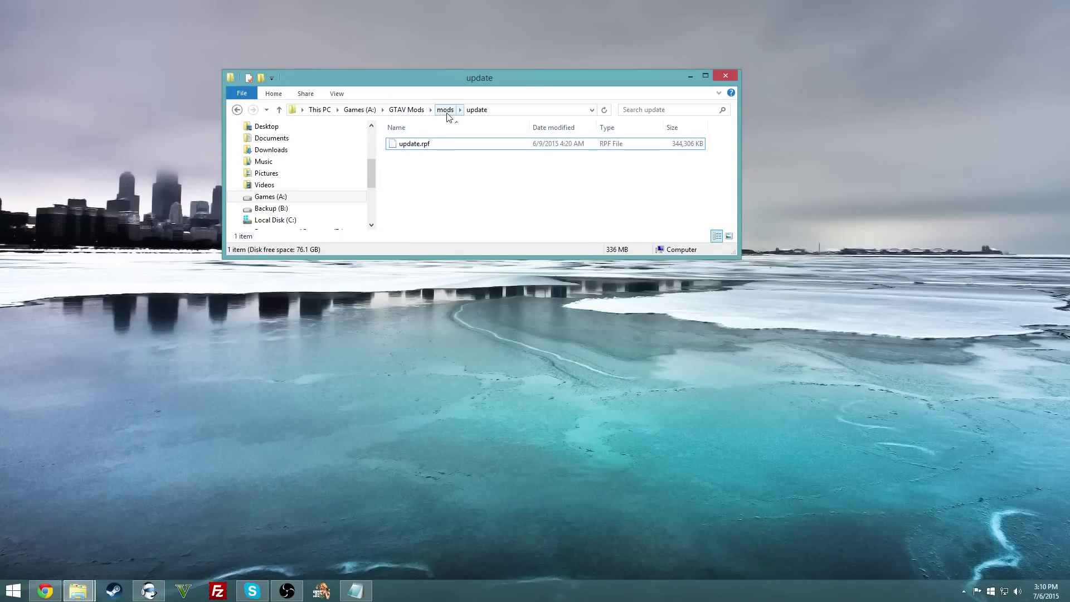
Open GTA V Mod Manager, inspect how the mods folder is listed among the mods, and close the manager
{"action": "left_click", "coordinate": [322, 589]}
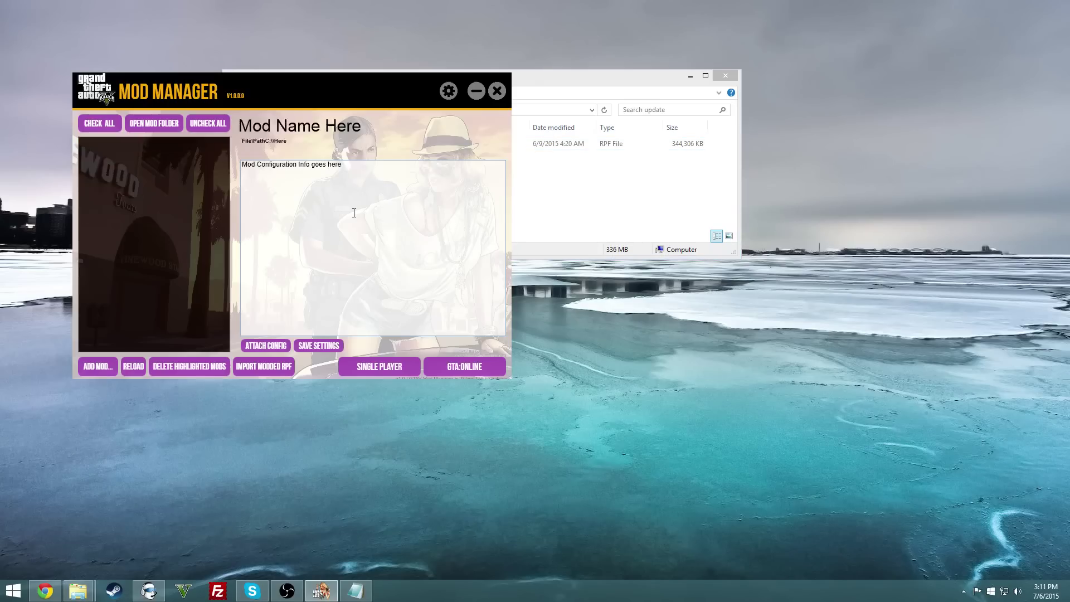
{"action": "left_click", "coordinate": [156, 180]}
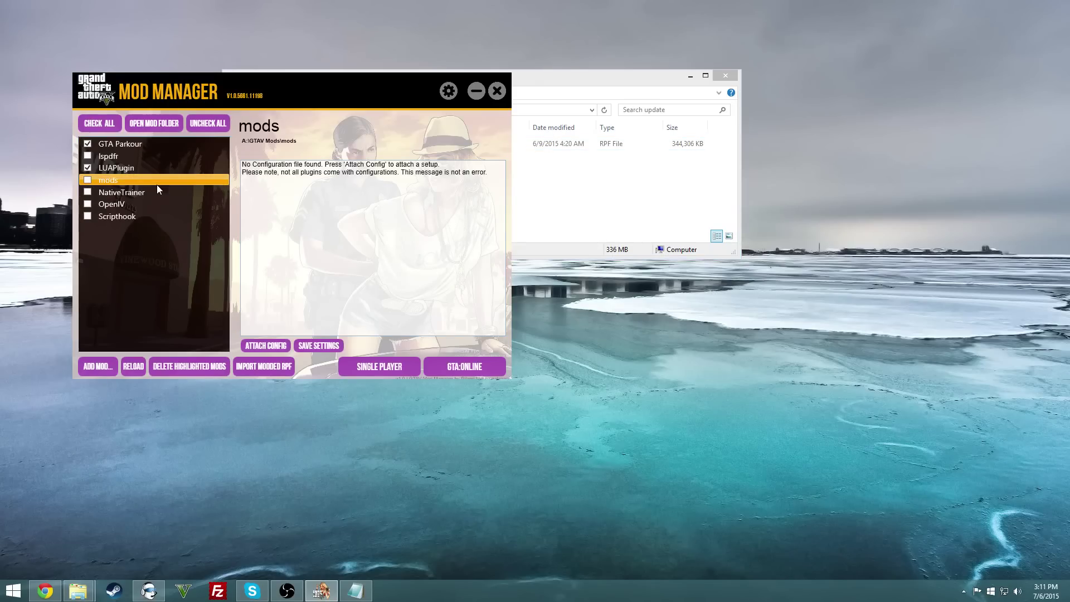
{"action": "left_click_drag", "start_coordinate": [226, 95], "coordinate": [512, 172]}
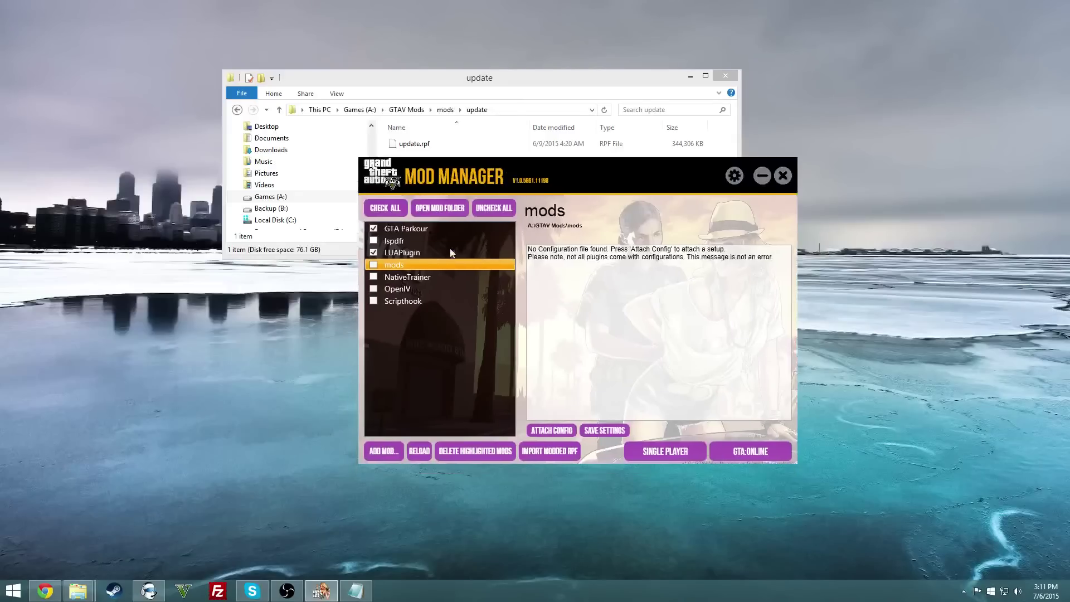
{"action": "double_click", "coordinate": [418, 264]}
{"action": "left_click", "coordinate": [521, 356]}
{"action": "left_click", "coordinate": [782, 176]}
Create a folder named Pedestrians inside GTAV Mods, open it, and return to the GTAV Mods folder
{"action": "left_click", "coordinate": [407, 109]}
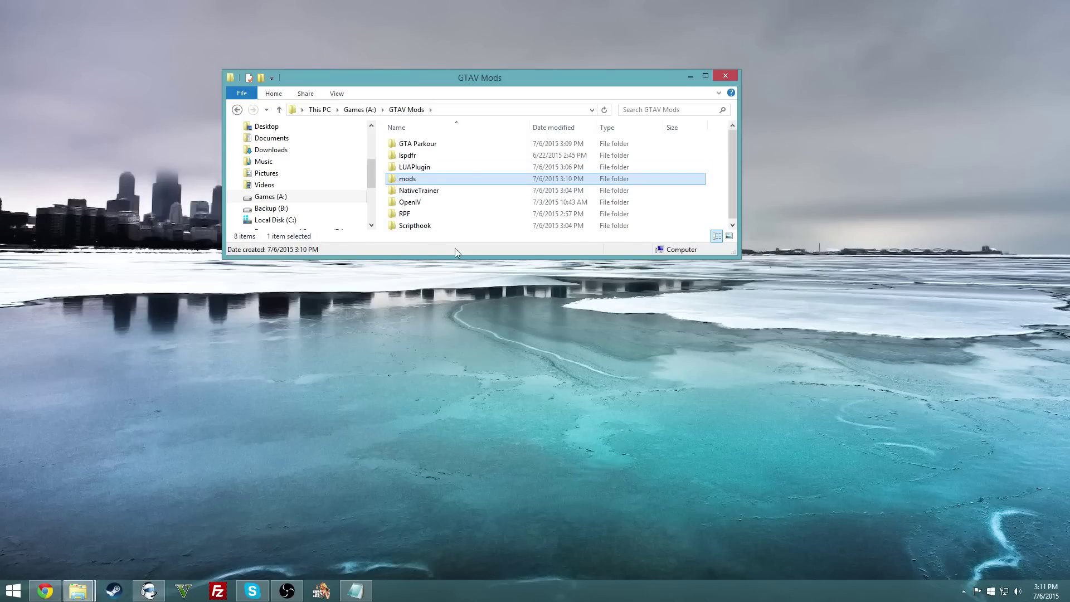
{"action": "scroll", "coordinate": [432, 234], "scroll_direction": "down", "scroll_amount": 1}
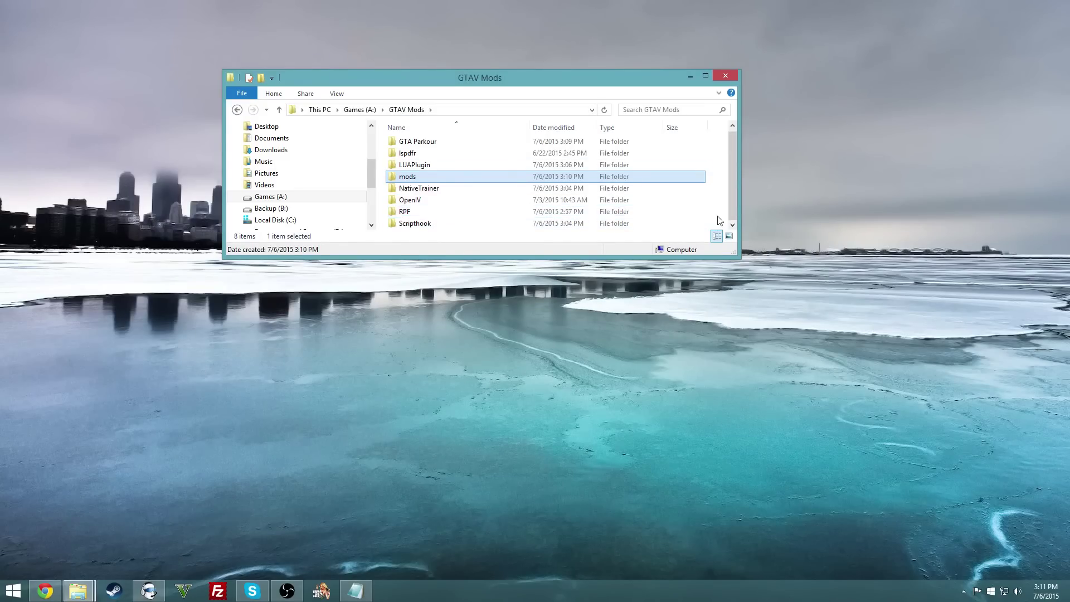
{"action": "right_click", "coordinate": [720, 217]}
{"action": "mouse_move", "coordinate": [766, 350]}
{"action": "left_click", "coordinate": [870, 351]}
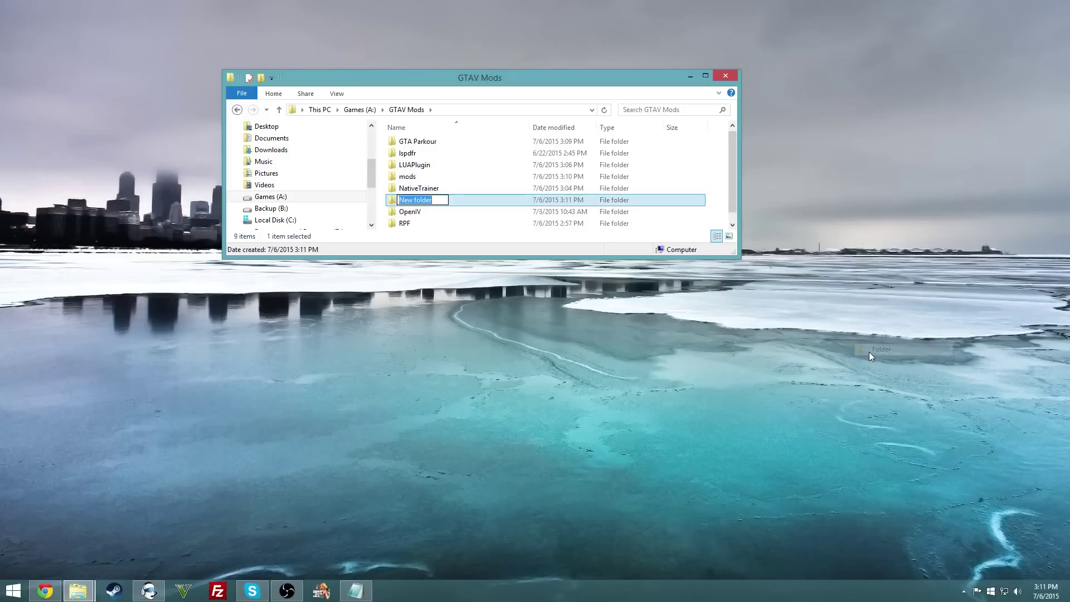
{"action": "type", "text": "P"}
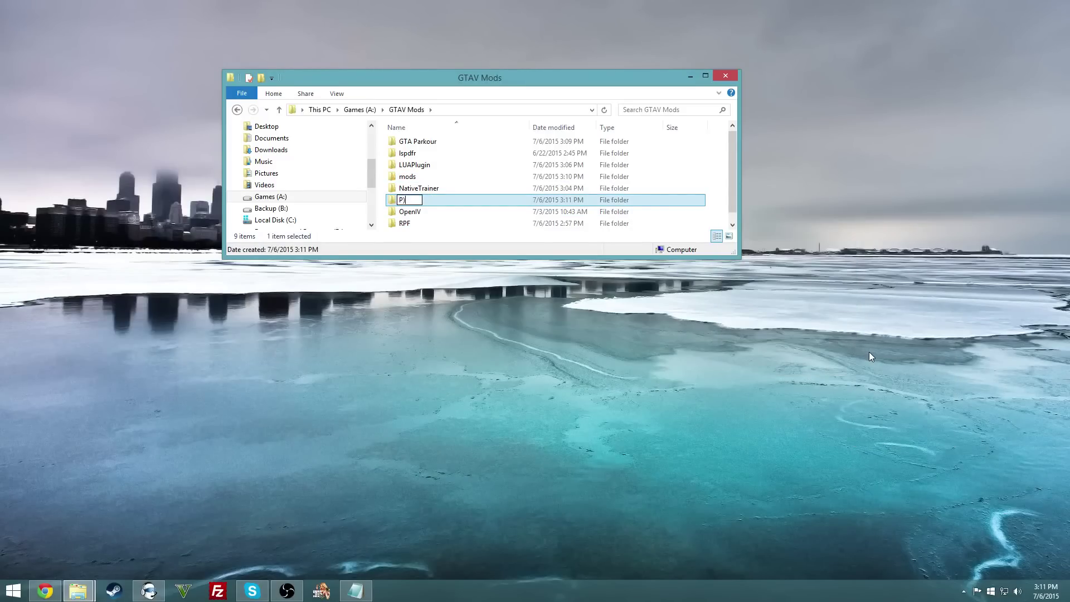
{"action": "type", "text": "edestrians"}
{"action": "key", "text": "Return"}
{"action": "key", "text": "Return"}
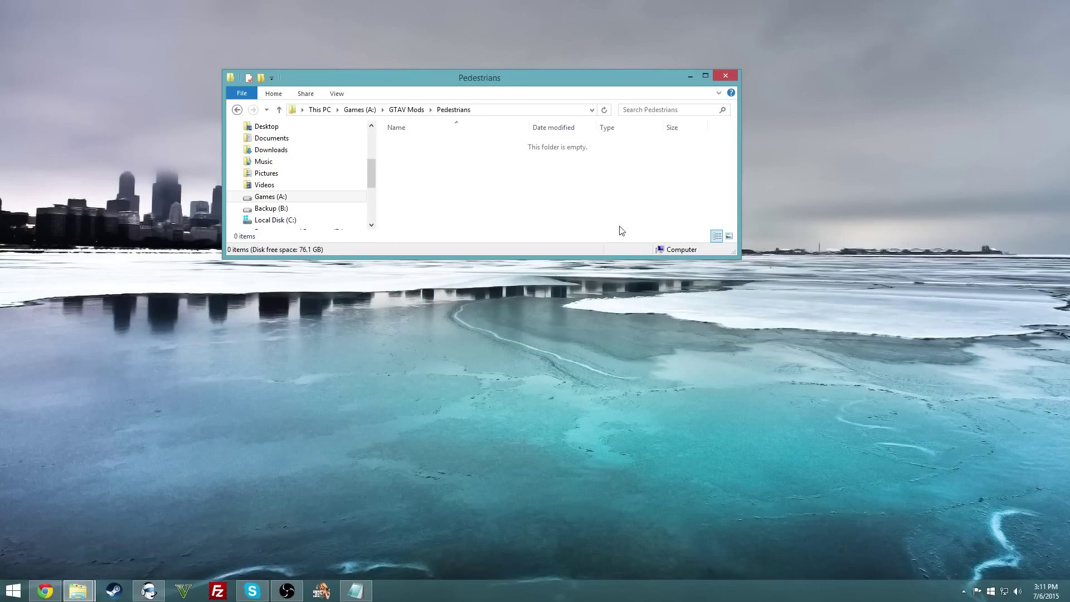
{"action": "key", "text": "BackSpace"}
{"action": "left_click", "coordinate": [412, 178]}
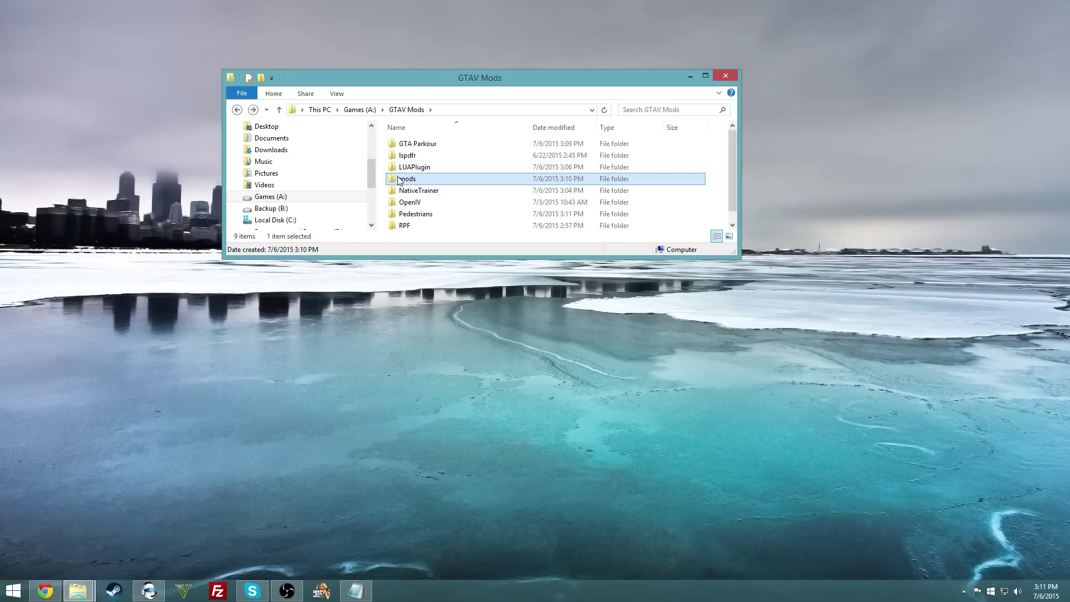
{"action": "left_click_drag", "start_coordinate": [419, 220], "coordinate": [418, 224]}
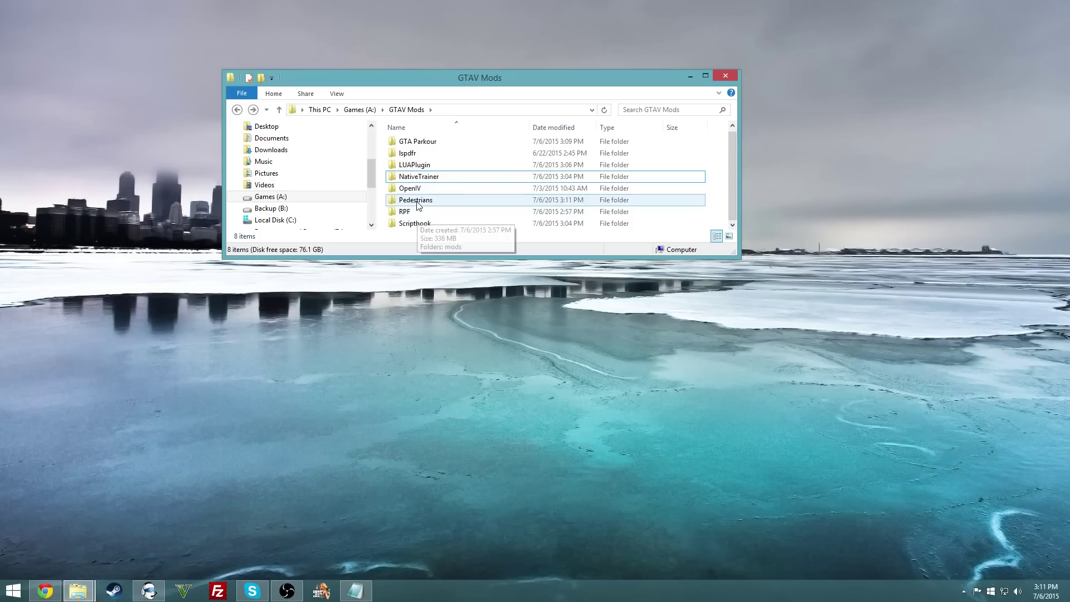
{"action": "key", "text": "ctrl+z"}
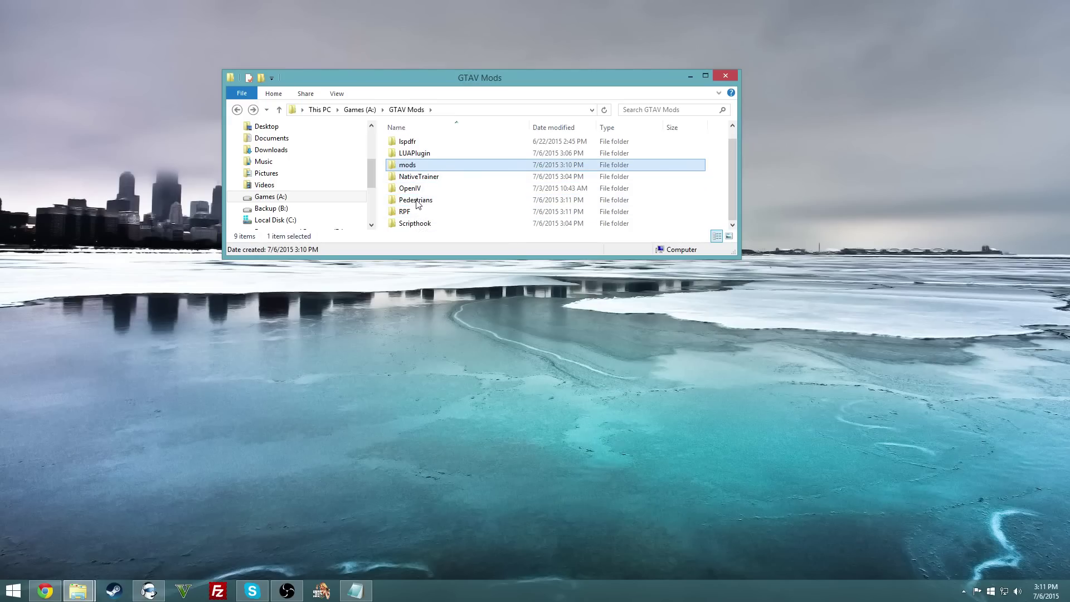
Move the mods folder into the Pedestrians folder and open Pedestrians
{"action": "left_click_drag", "start_coordinate": [408, 165], "coordinate": [416, 202]}
{"action": "double_click", "coordinate": [417, 200]}
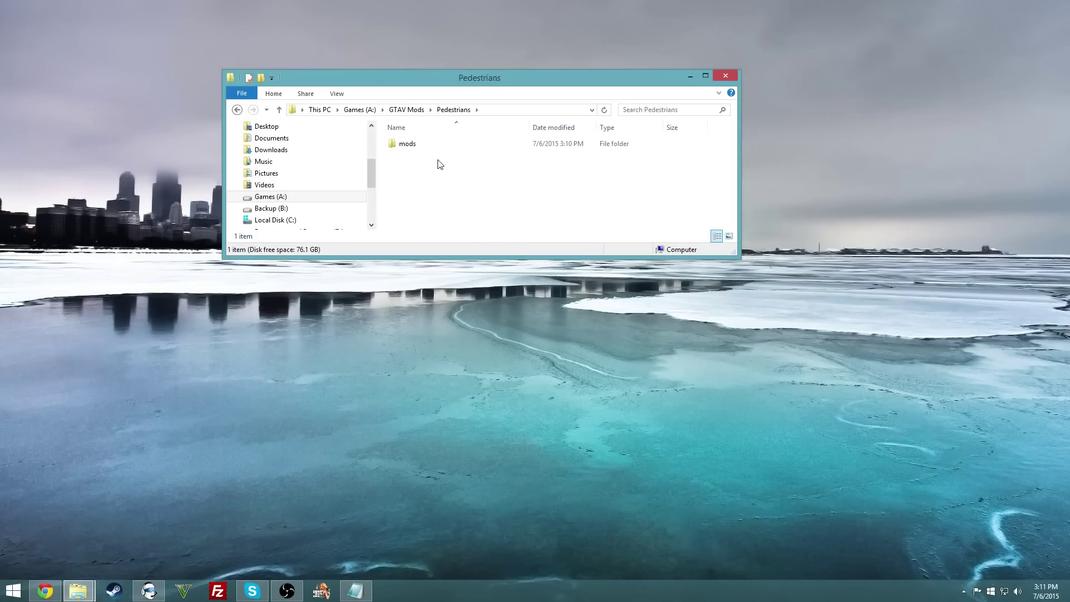
Open GTA V Mod Manager, enable the Pedestrians mod, and launch single player with the enabled mods
{"action": "left_click", "coordinate": [325, 556]}
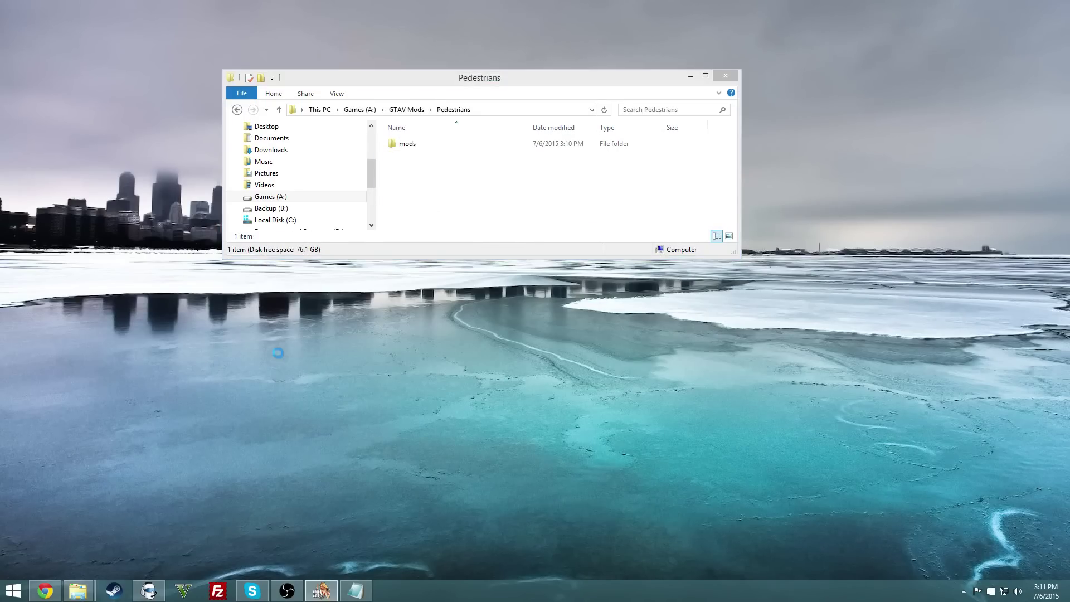
{"action": "left_click", "coordinate": [172, 231]}
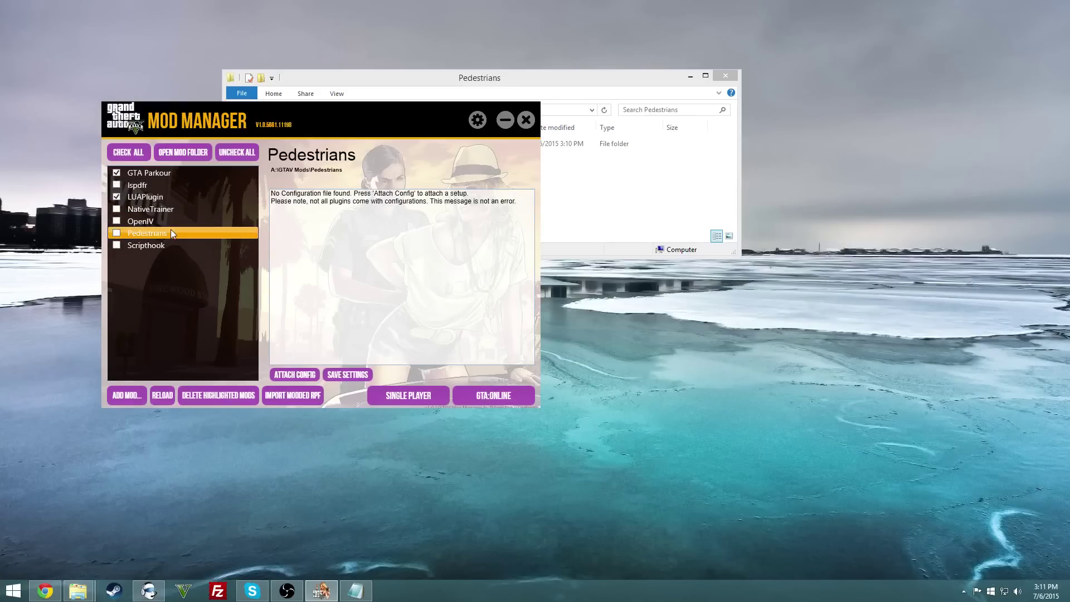
{"action": "left_click", "coordinate": [116, 233]}
{"action": "left_click", "coordinate": [427, 396]}
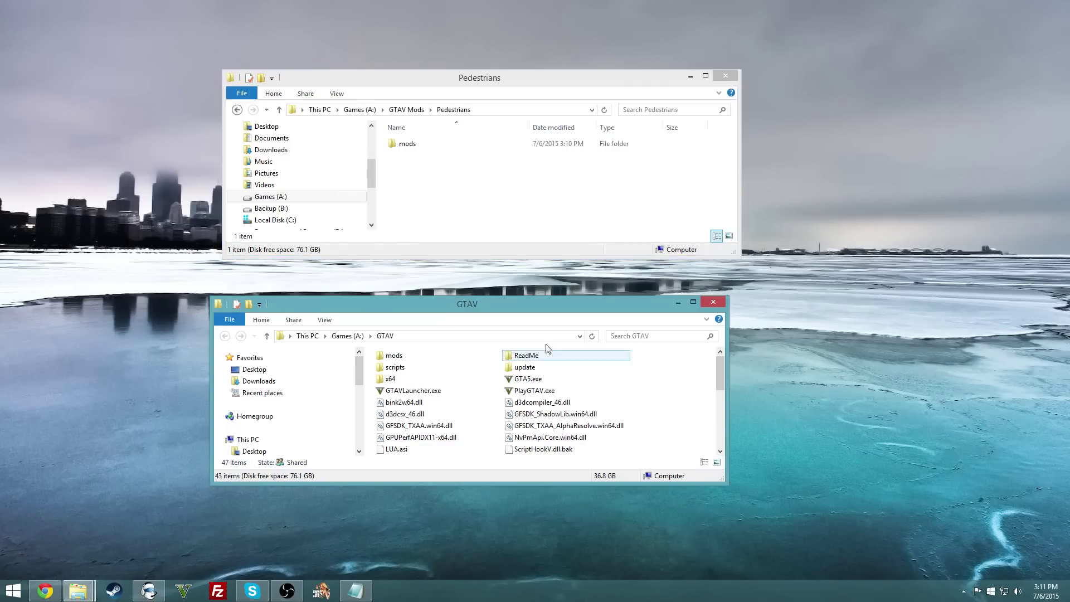
Look inside mods\update in the GTAV game folder and check for the installed update.rpf
{"action": "left_click", "coordinate": [396, 357]}
{"action": "double_click", "coordinate": [395, 357]}
{"action": "double_click", "coordinate": [402, 369]}
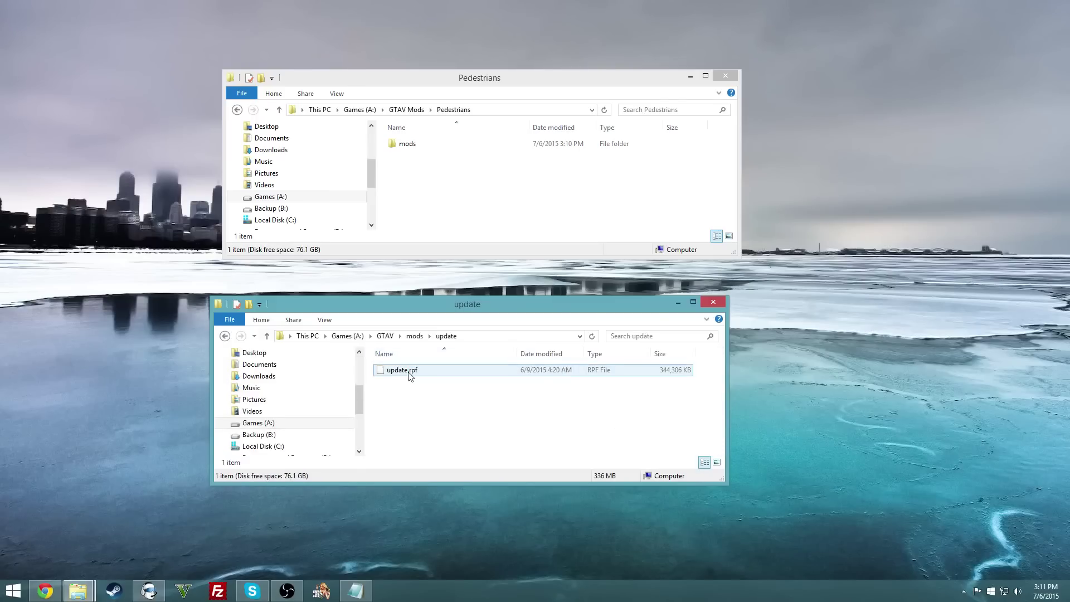
{"action": "left_click", "coordinate": [414, 380]}
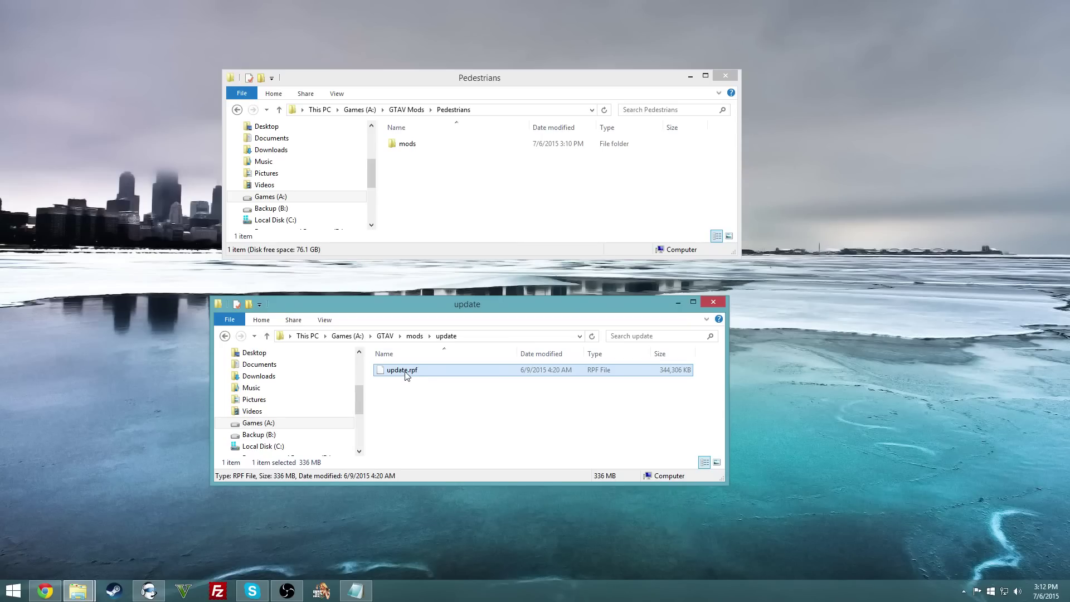
Reopen GTA V Mod Manager, review the tweaks in its options, and close the options
{"action": "left_click", "coordinate": [323, 589]}
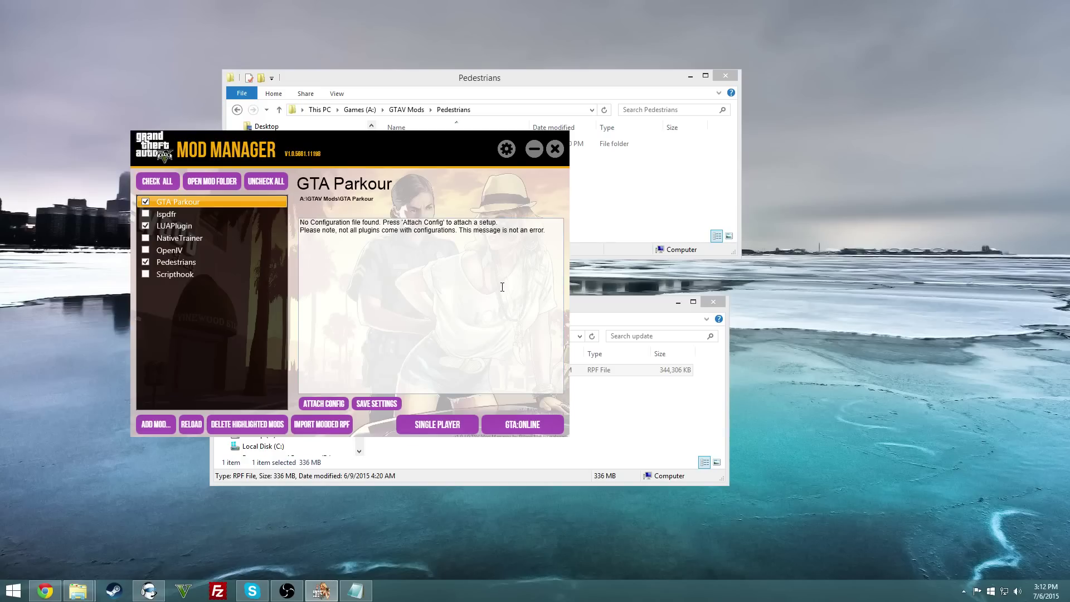
{"action": "left_click", "coordinate": [507, 148]}
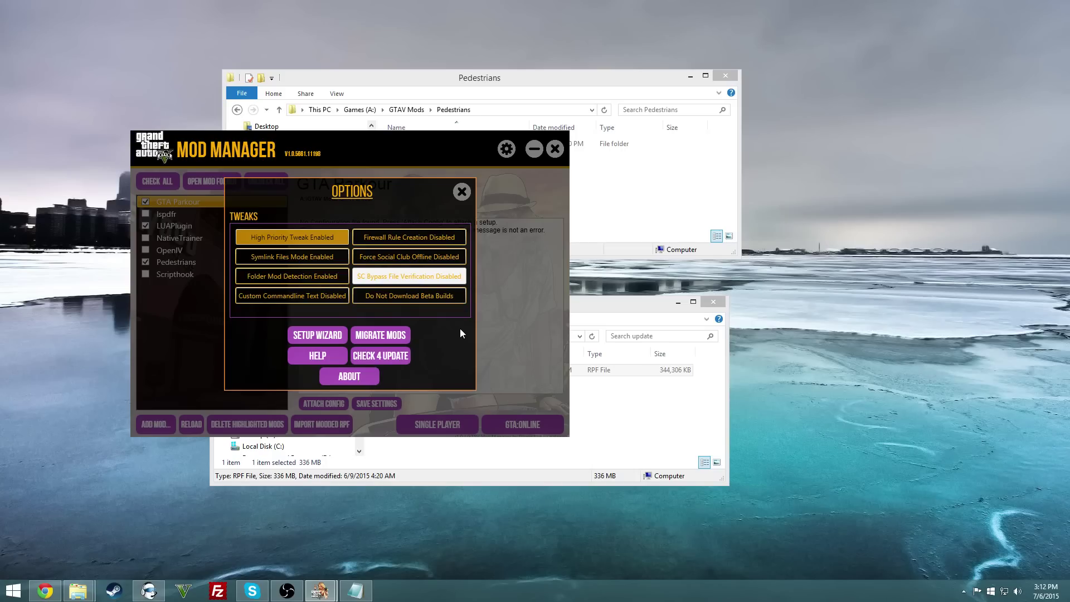
{"action": "left_click", "coordinate": [465, 193]}
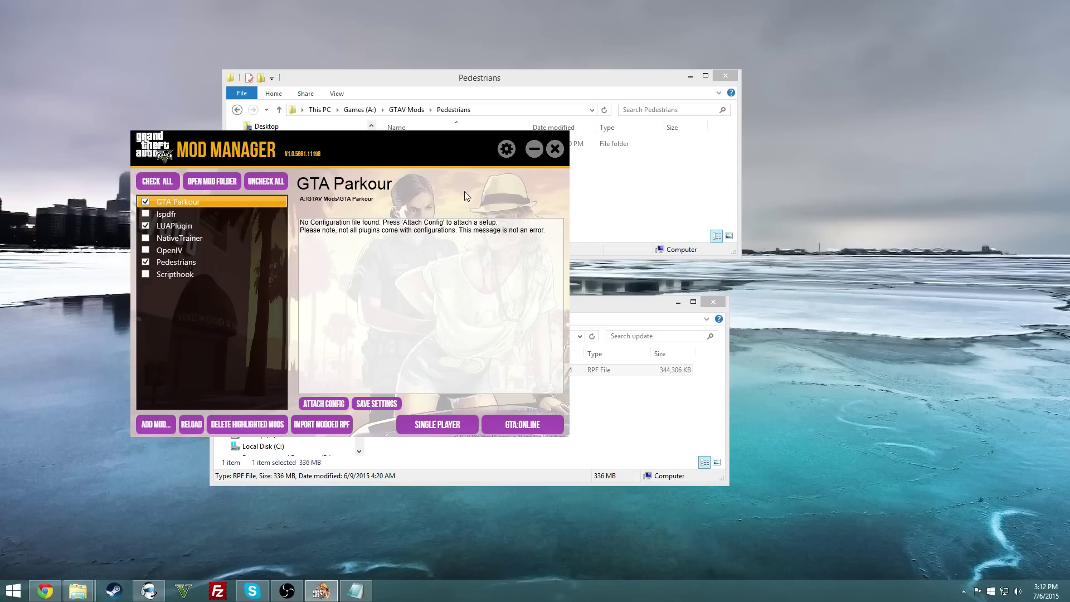